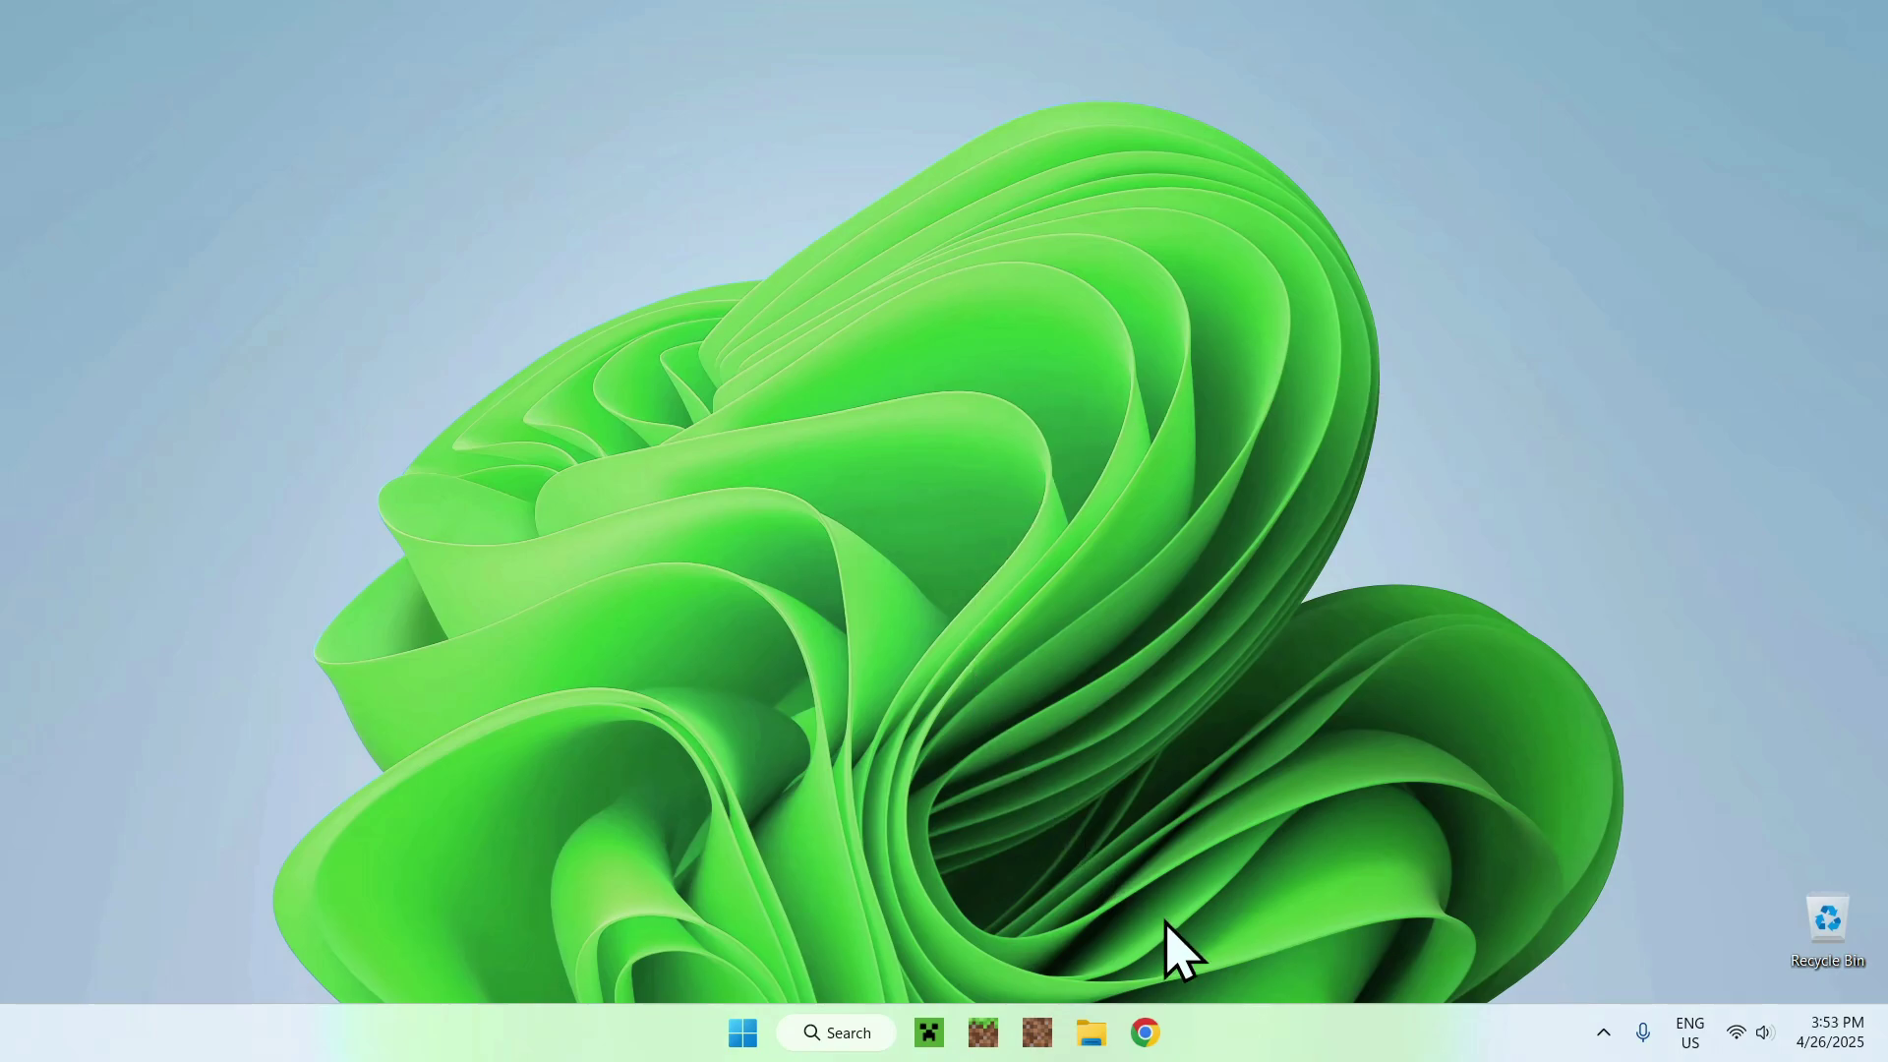
Step: Launch Chrome and search Google for 'Modrinth'
{"action": "left_click", "coordinate": [1145, 1031]}
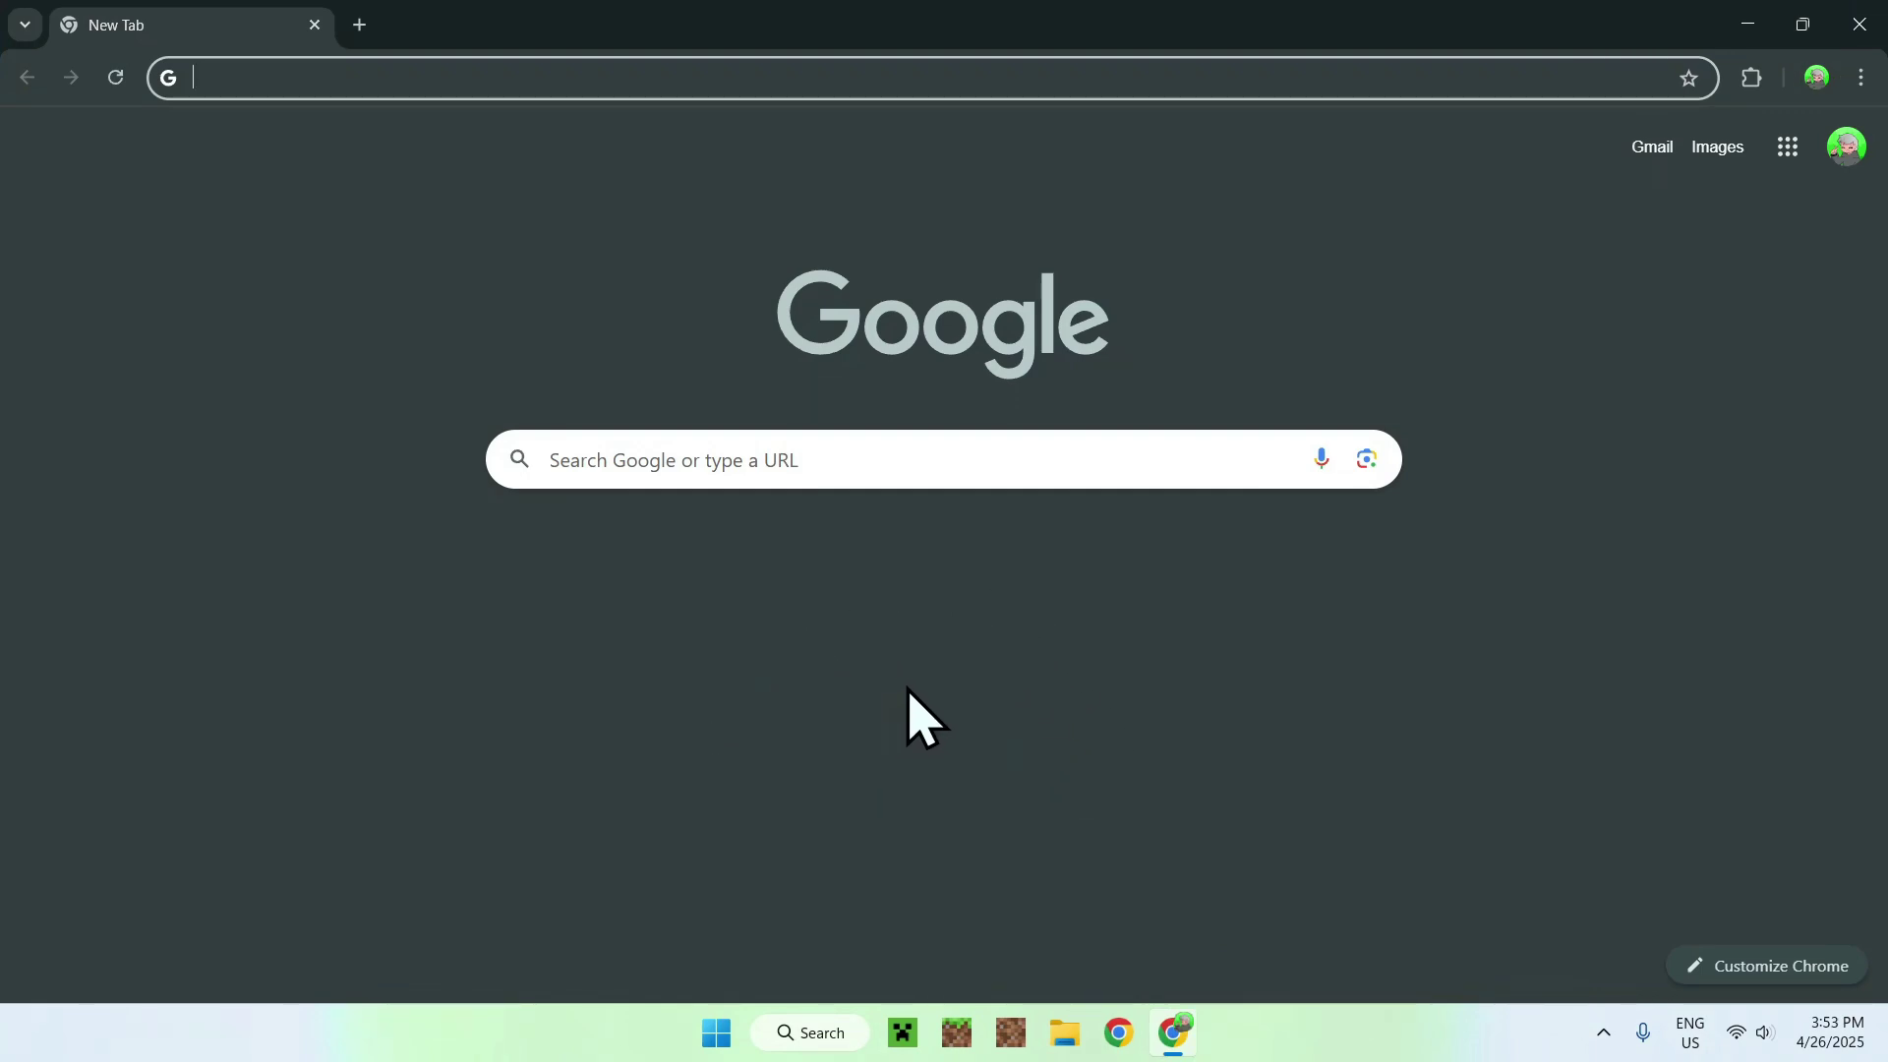
{"action": "left_click", "coordinate": [934, 462]}
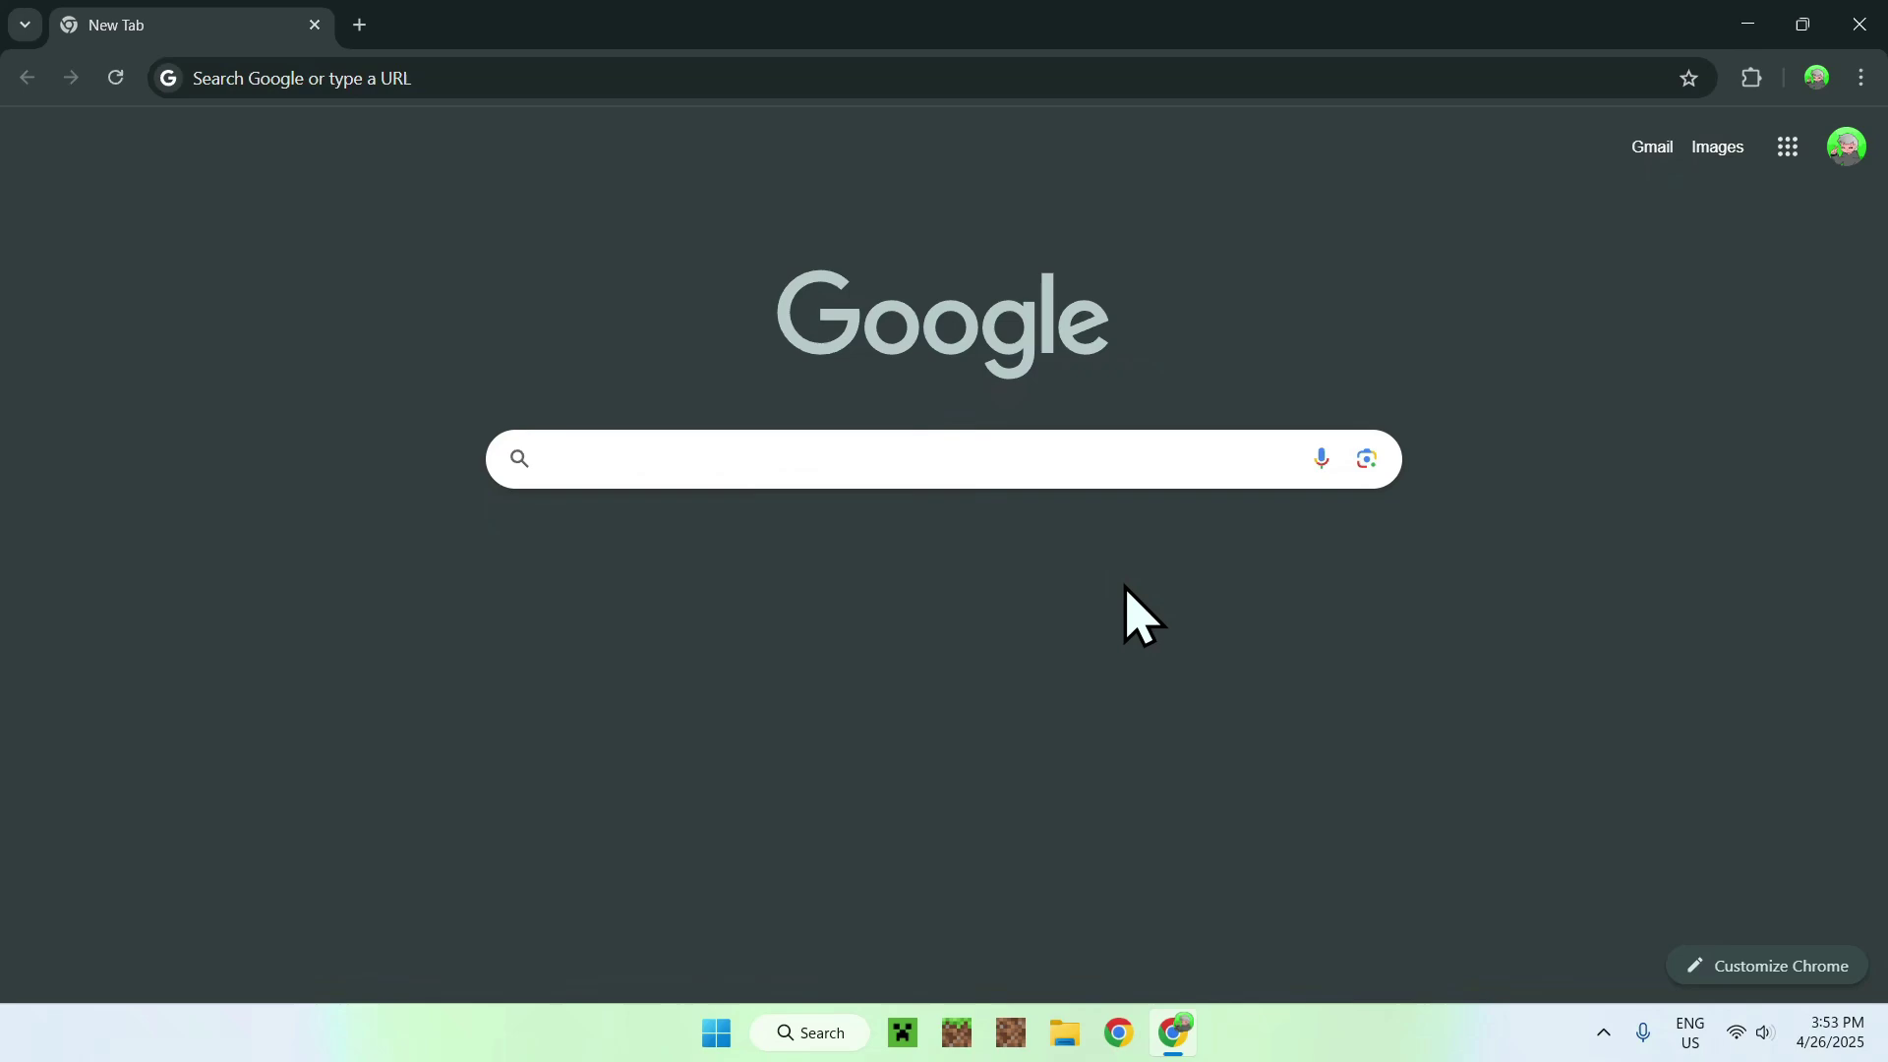
{"action": "type", "text": "Modrinth"}
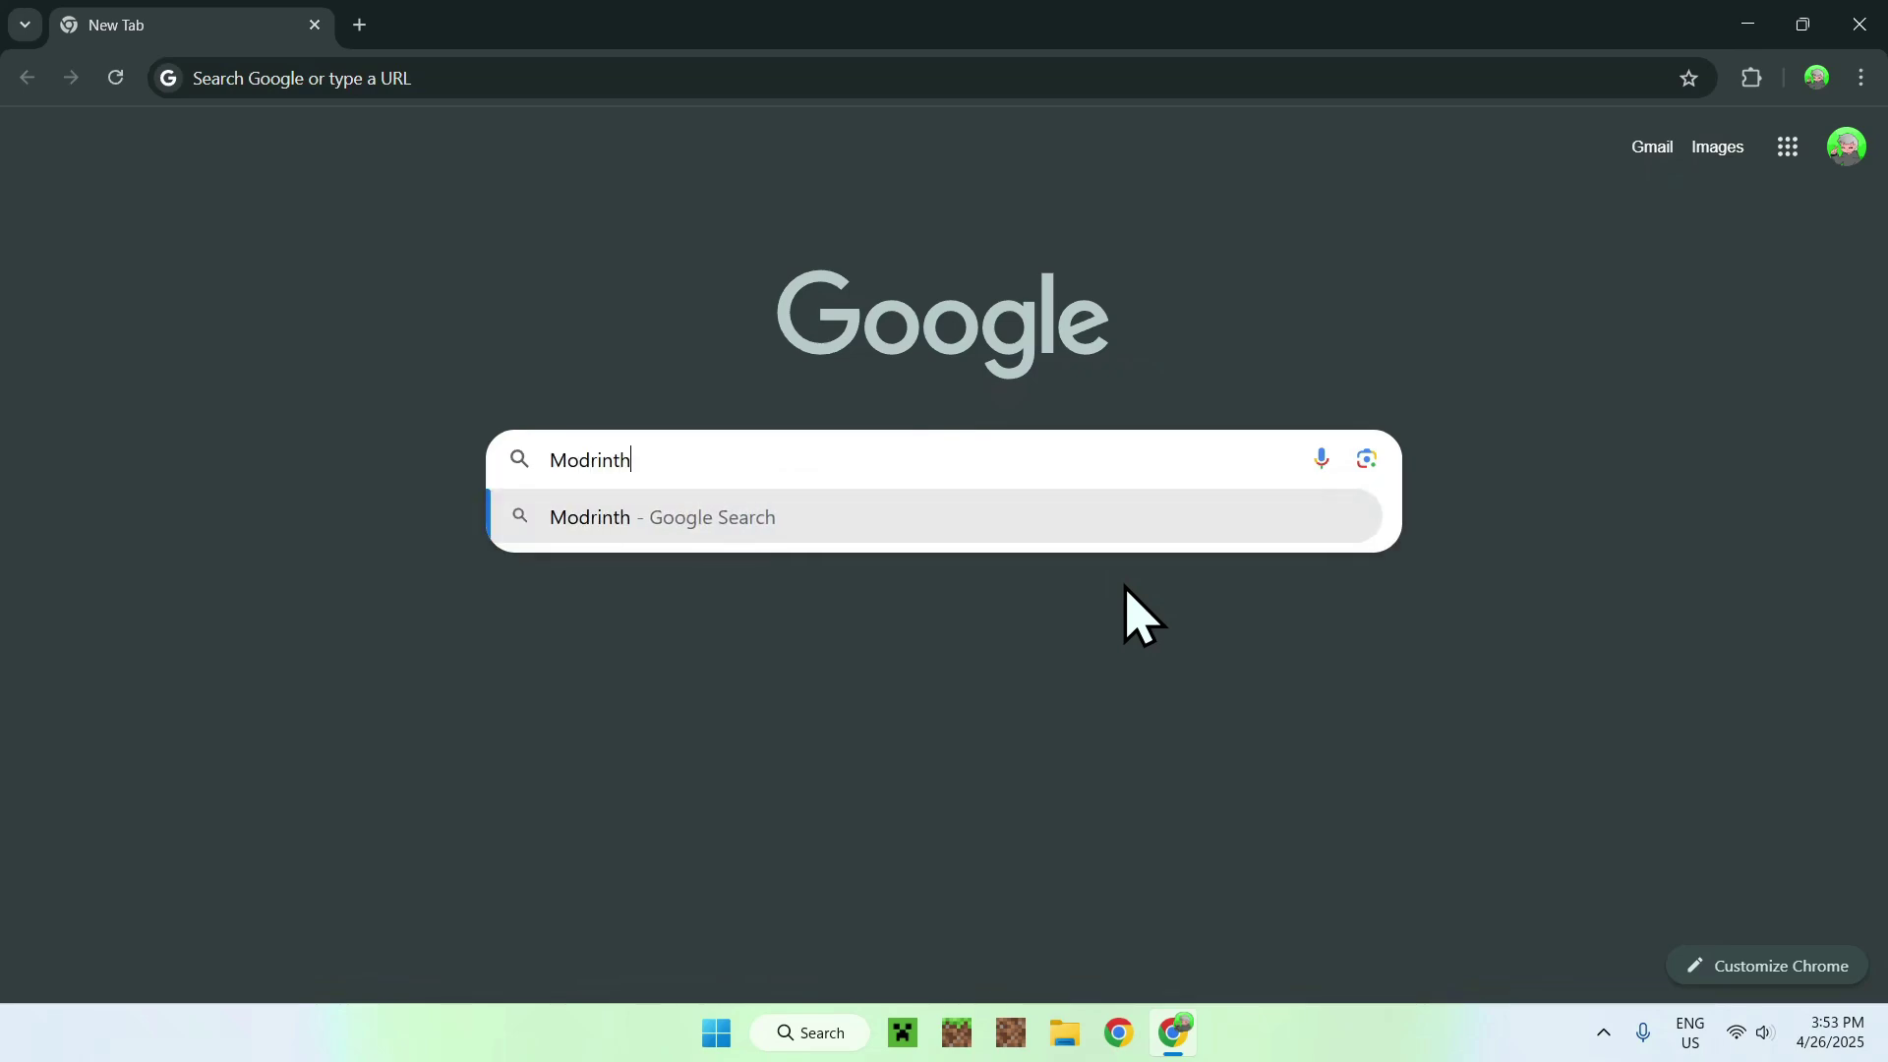
{"action": "key", "text": "Return"}
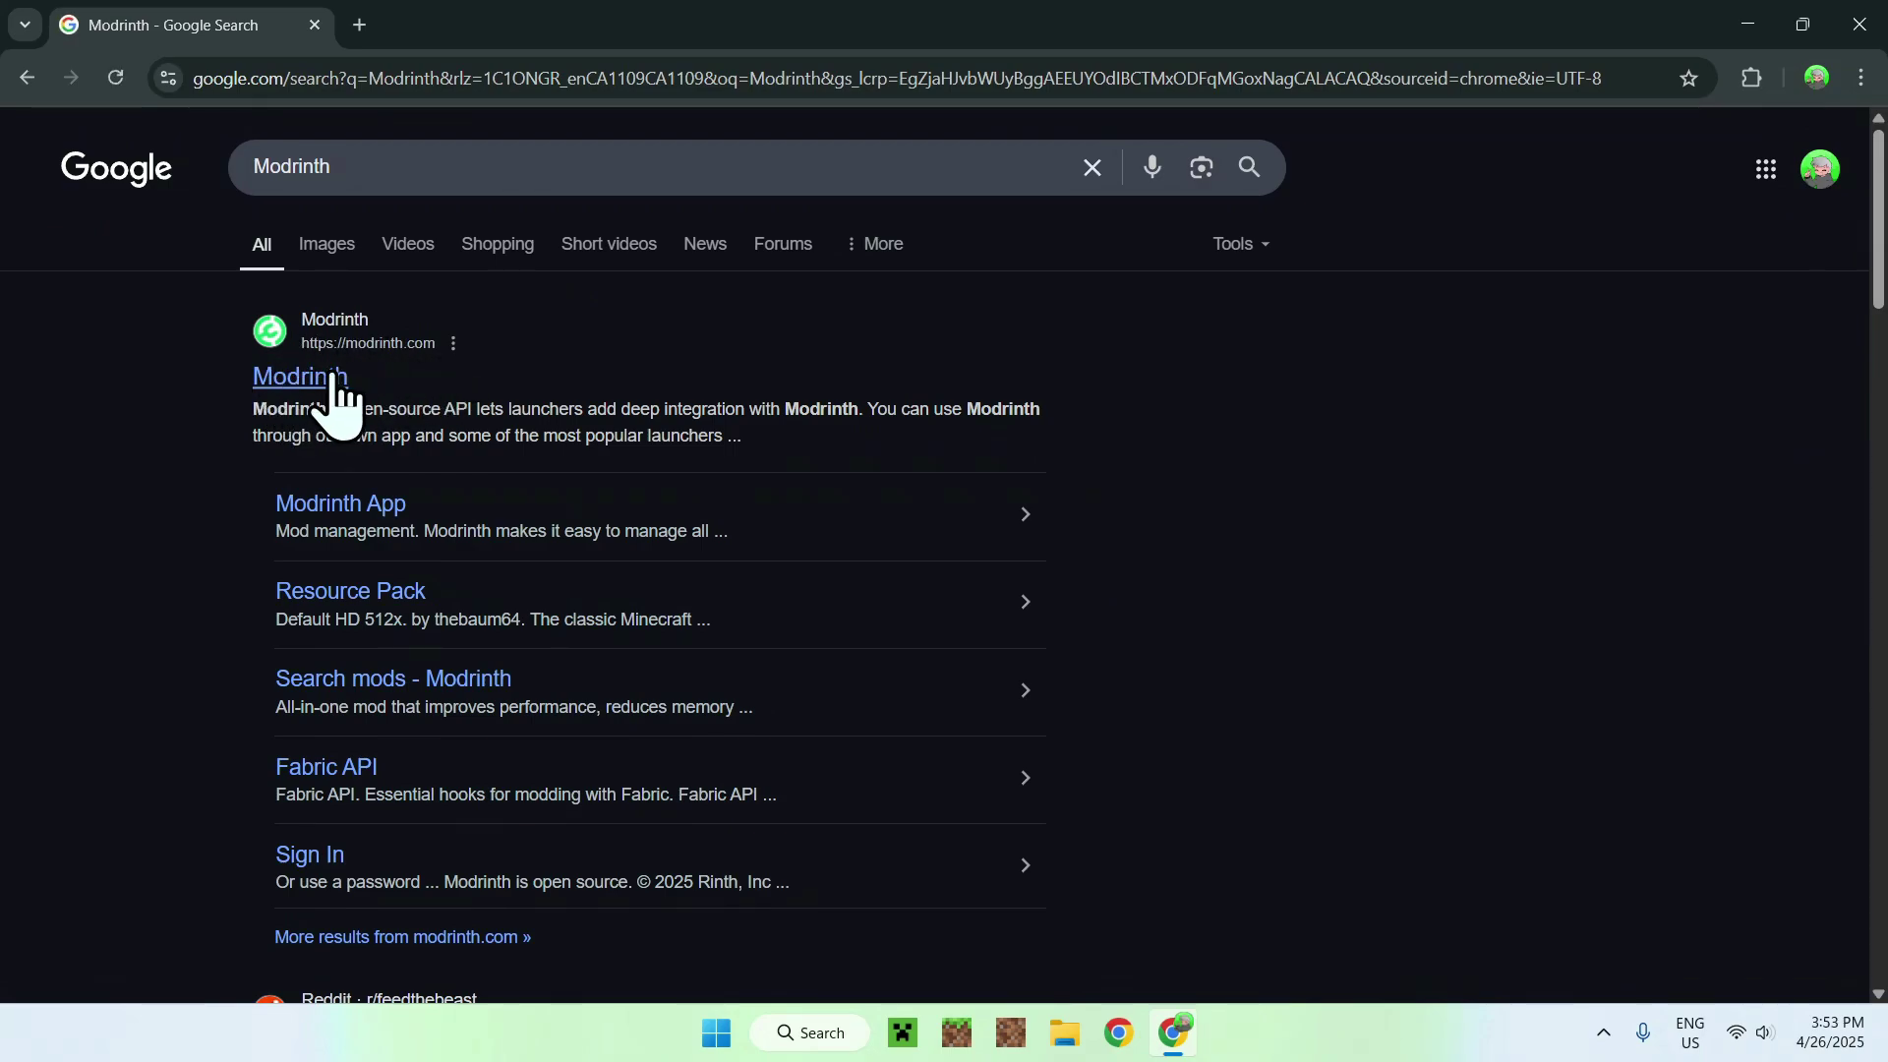
Step: On the Modrinth site, search the Mods section for 'WI Zoom'
{"action": "left_click", "coordinate": [300, 377]}
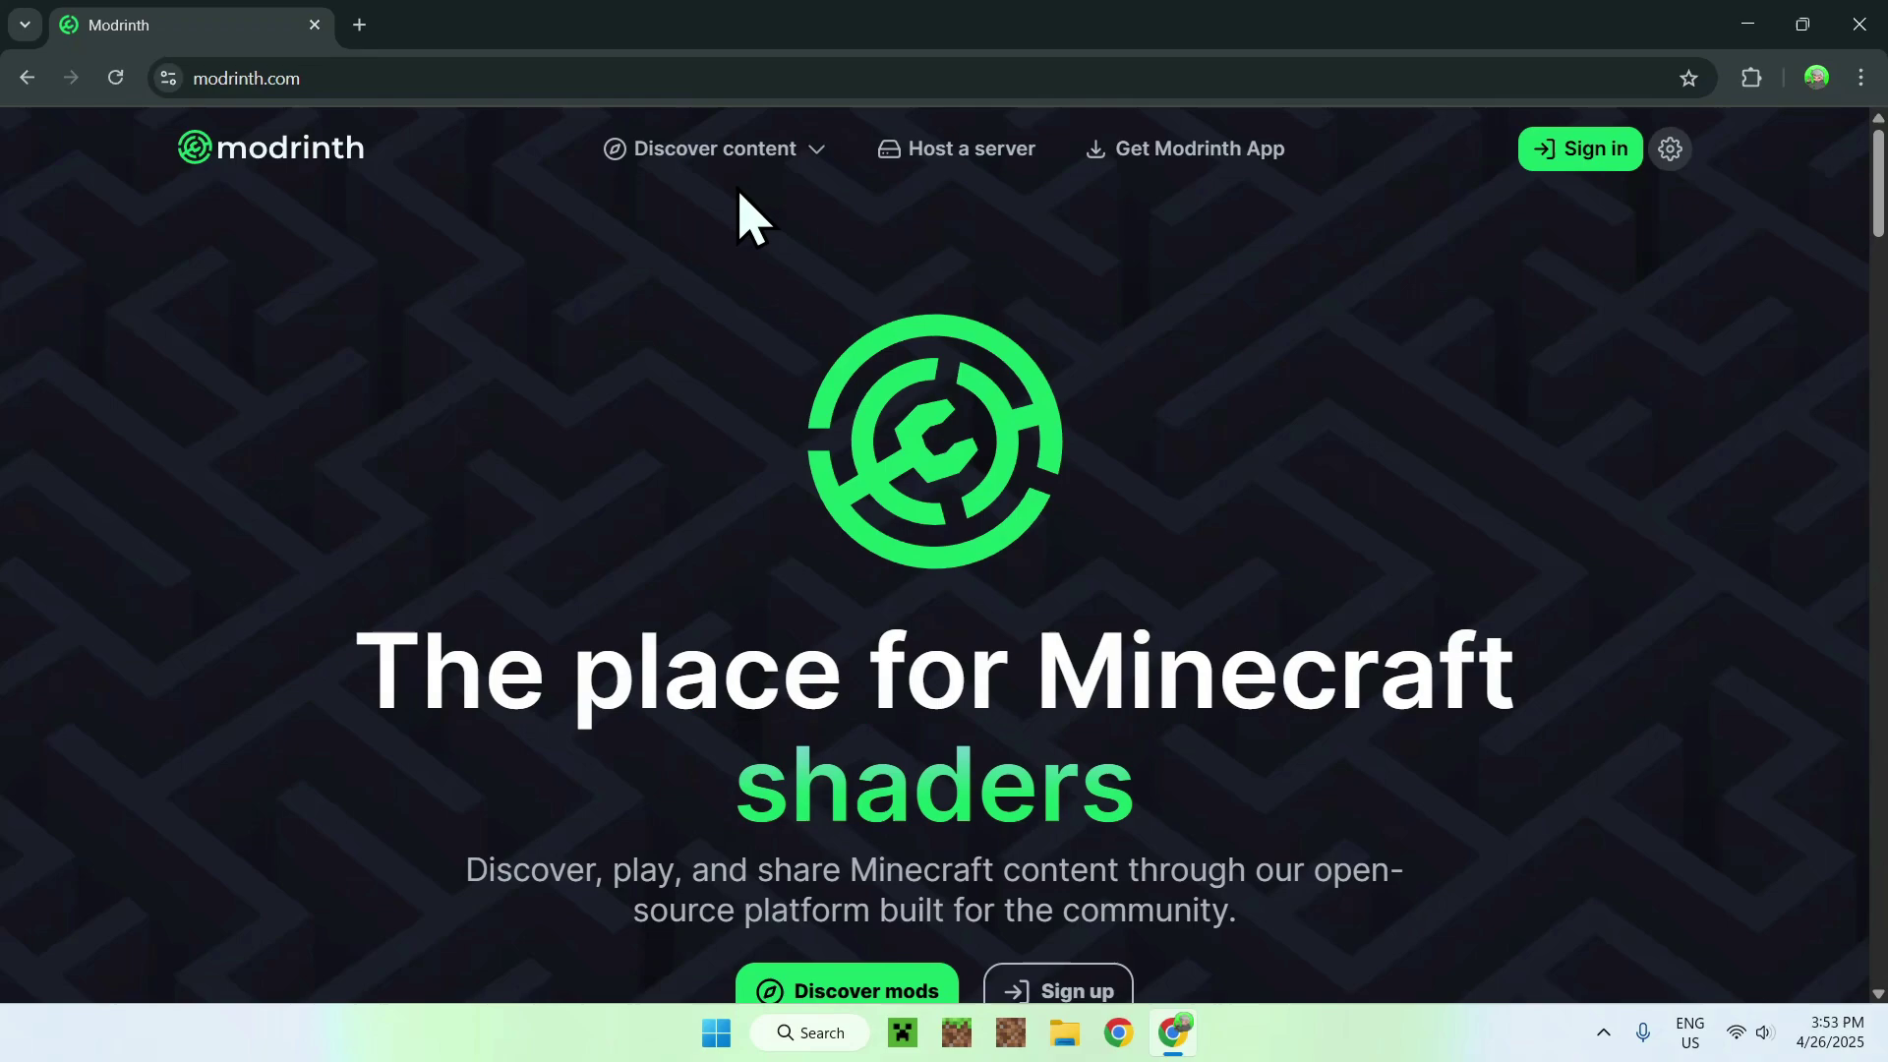
{"action": "left_click", "coordinate": [706, 157]}
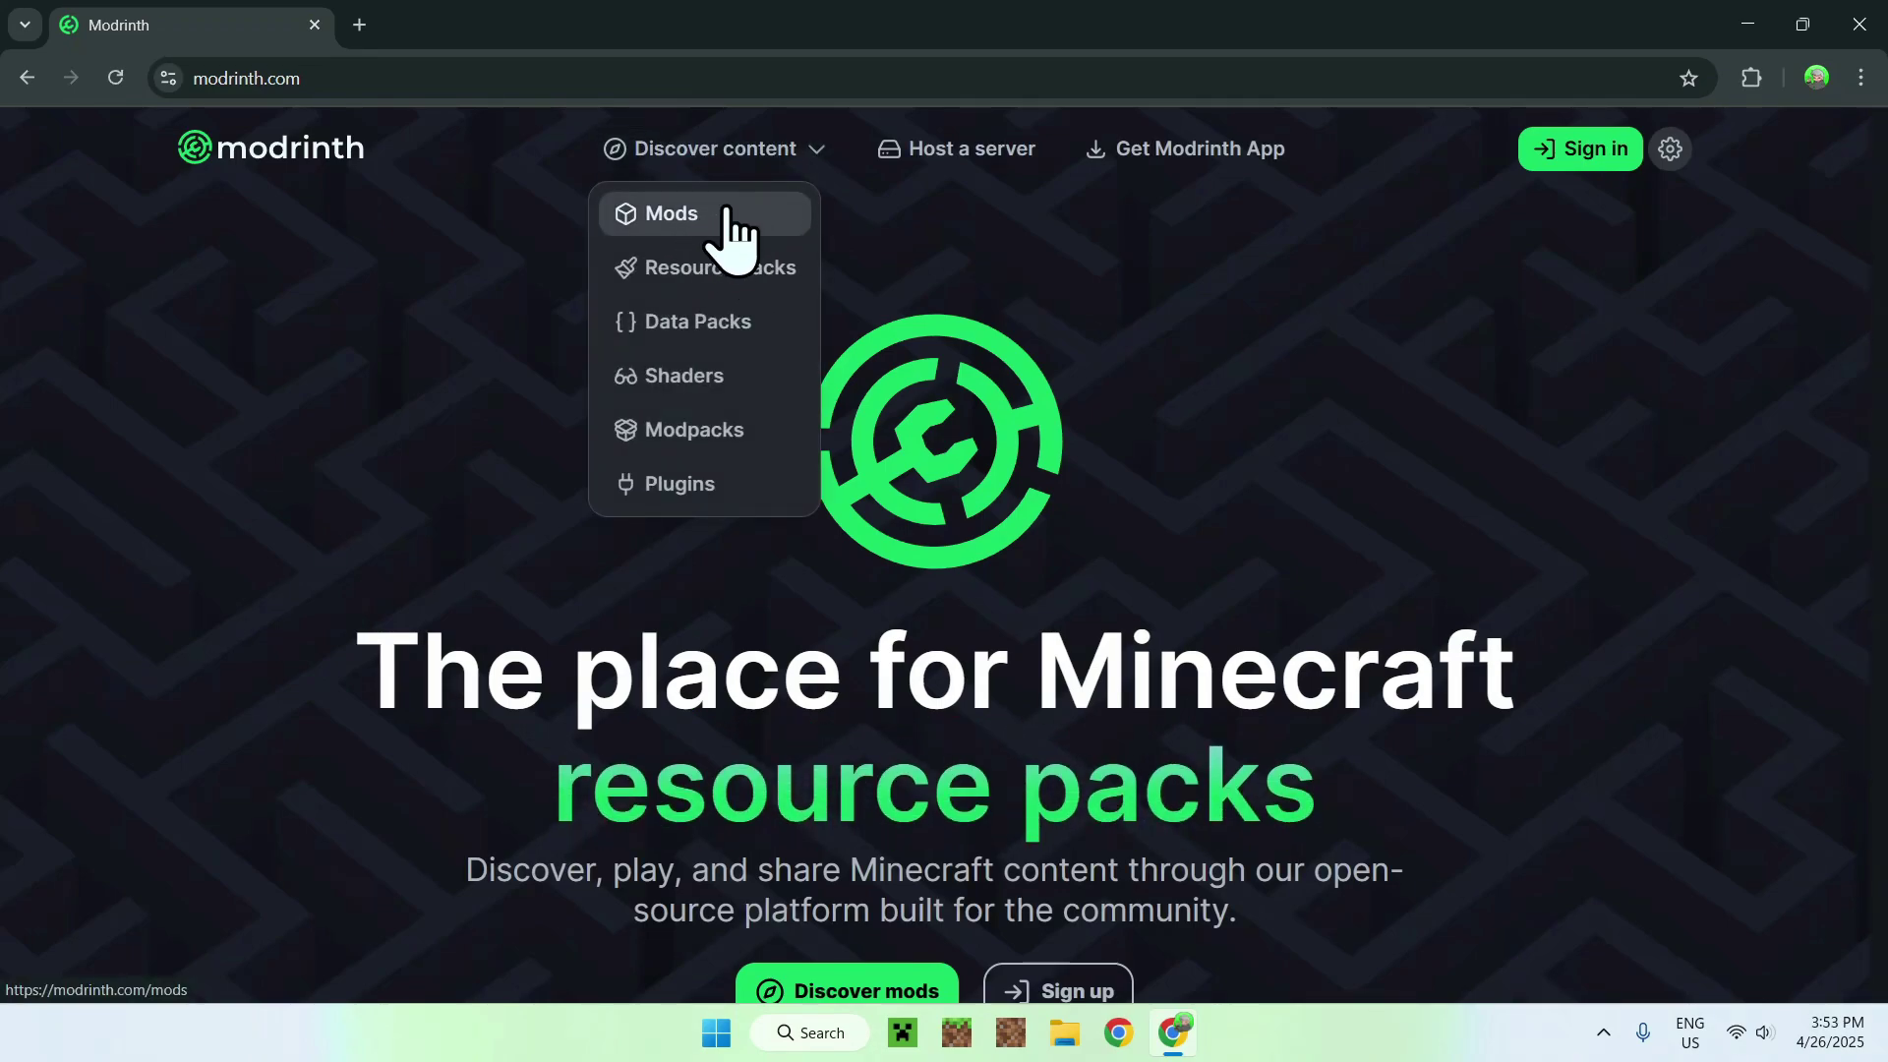
{"action": "left_click", "coordinate": [712, 212]}
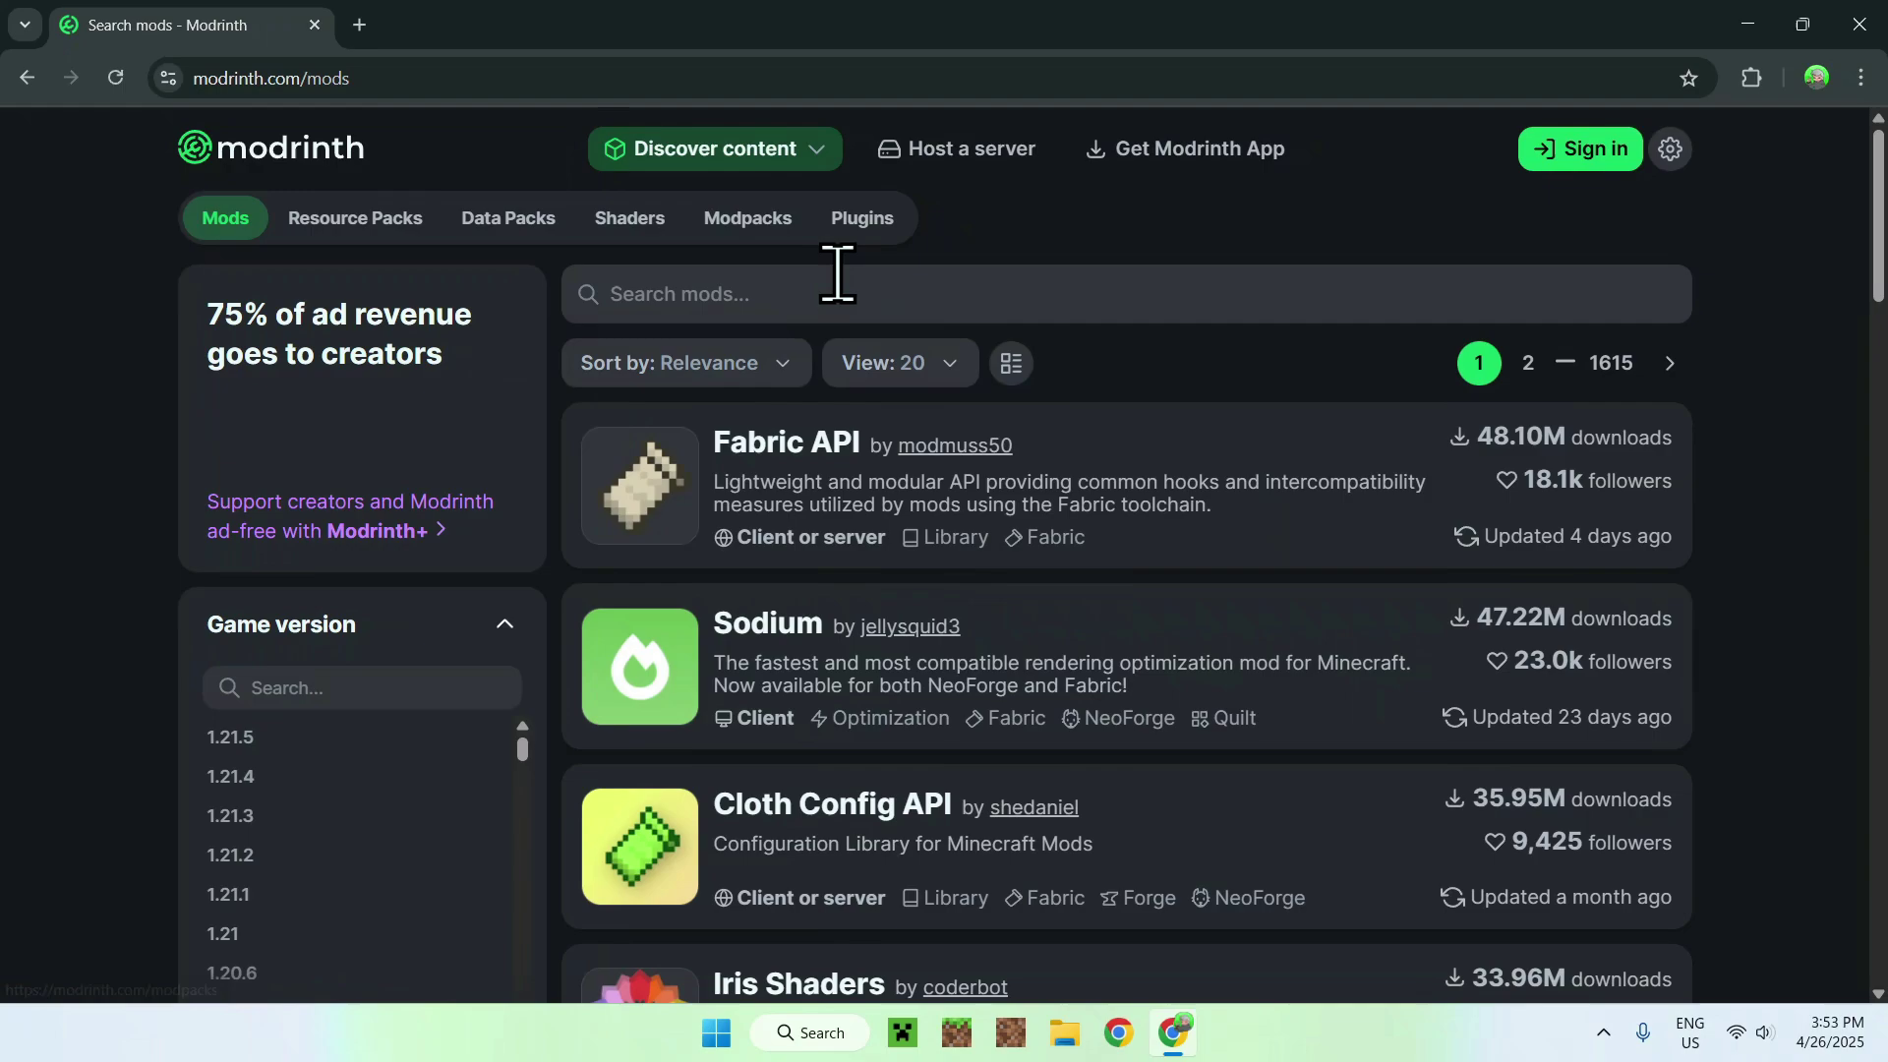
{"action": "left_click", "coordinate": [861, 295]}
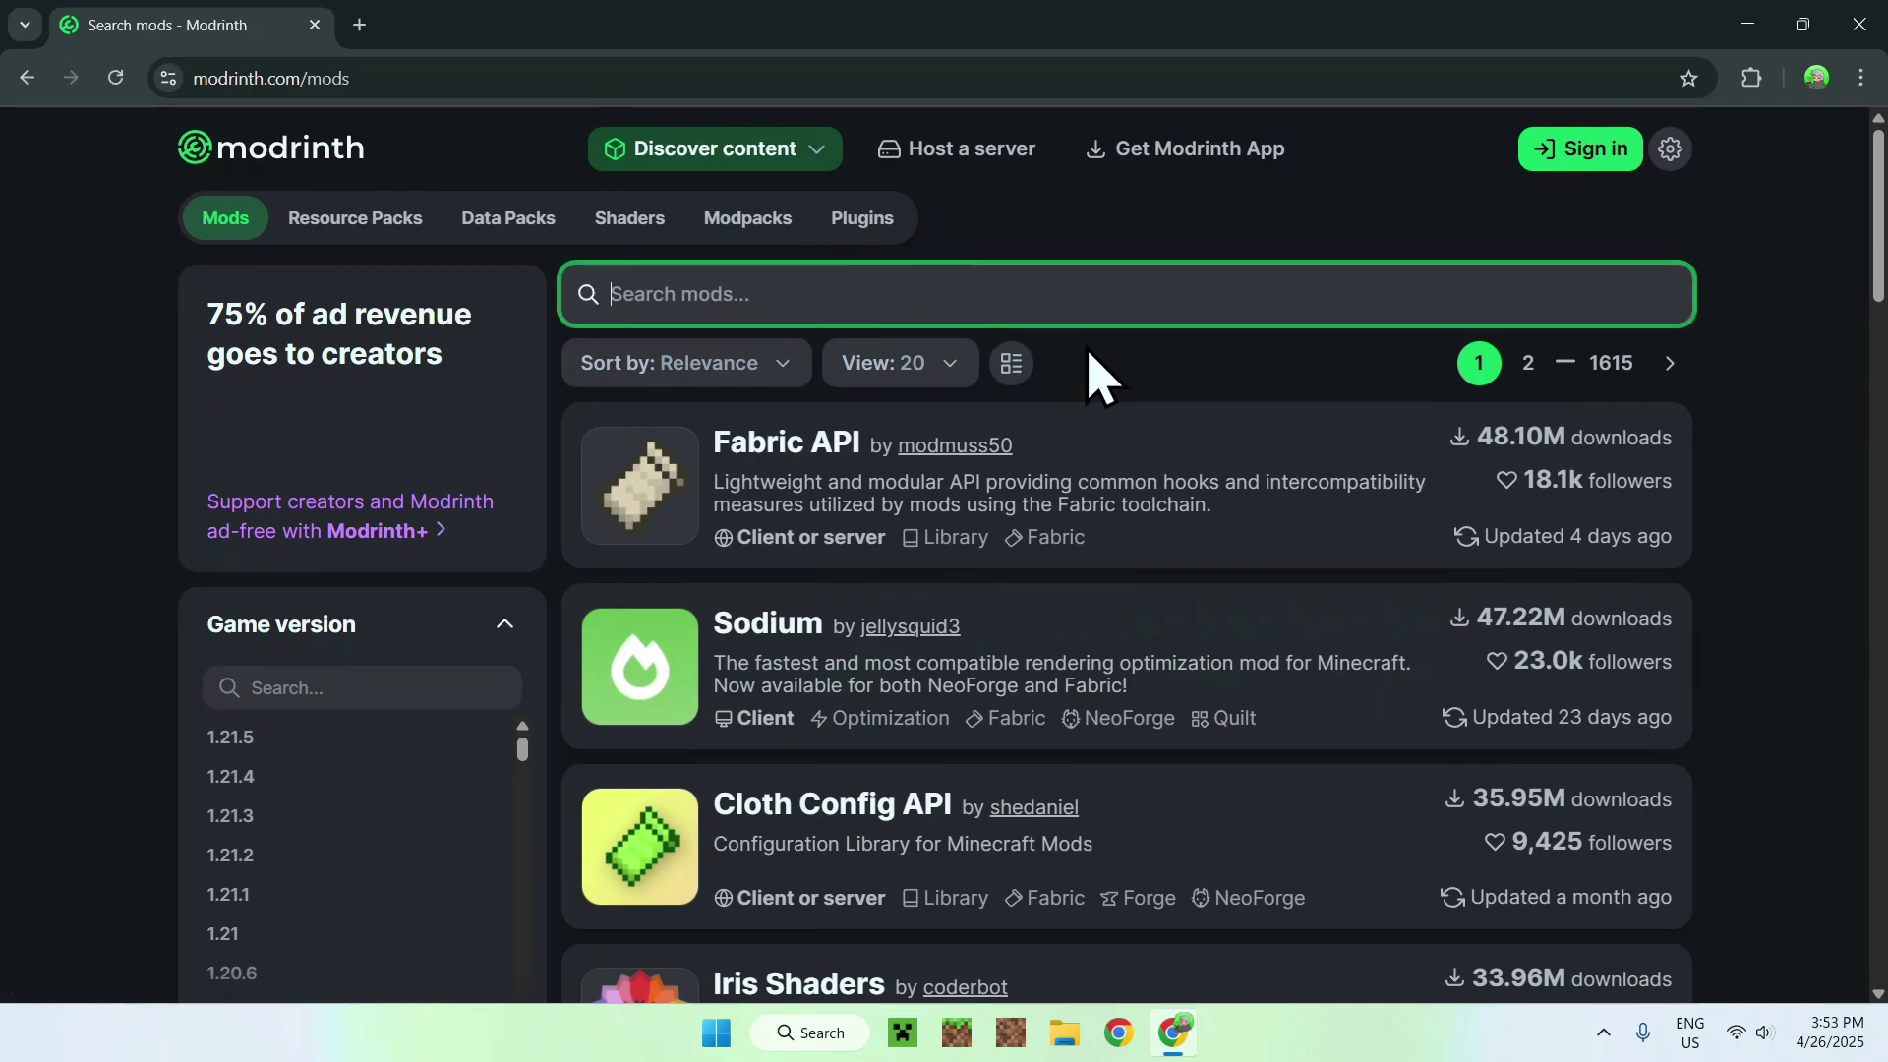
{"action": "type", "text": "WI Zoom"}
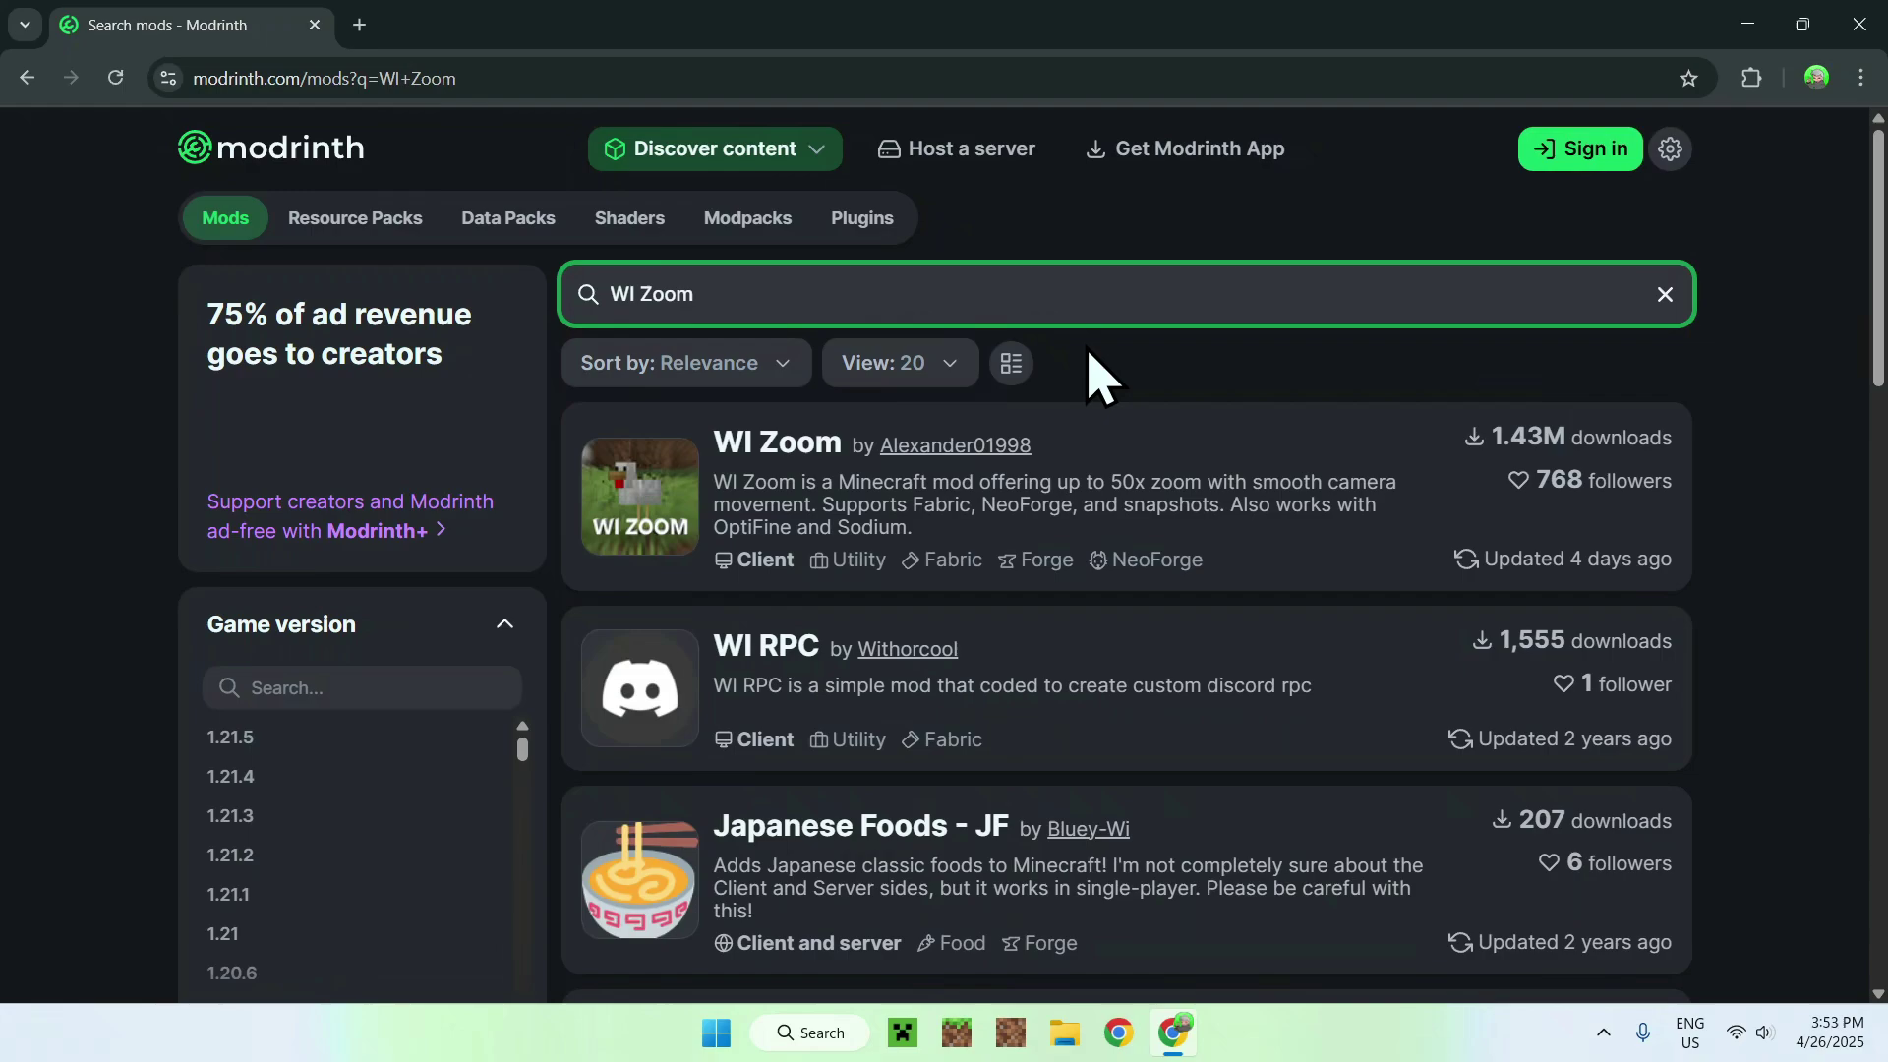
Step: Filter WI Zoom's versions to Minecraft 1.21.5 and view 1.6-MC1.21.5's dependencies
{"action": "left_click", "coordinate": [771, 458]}
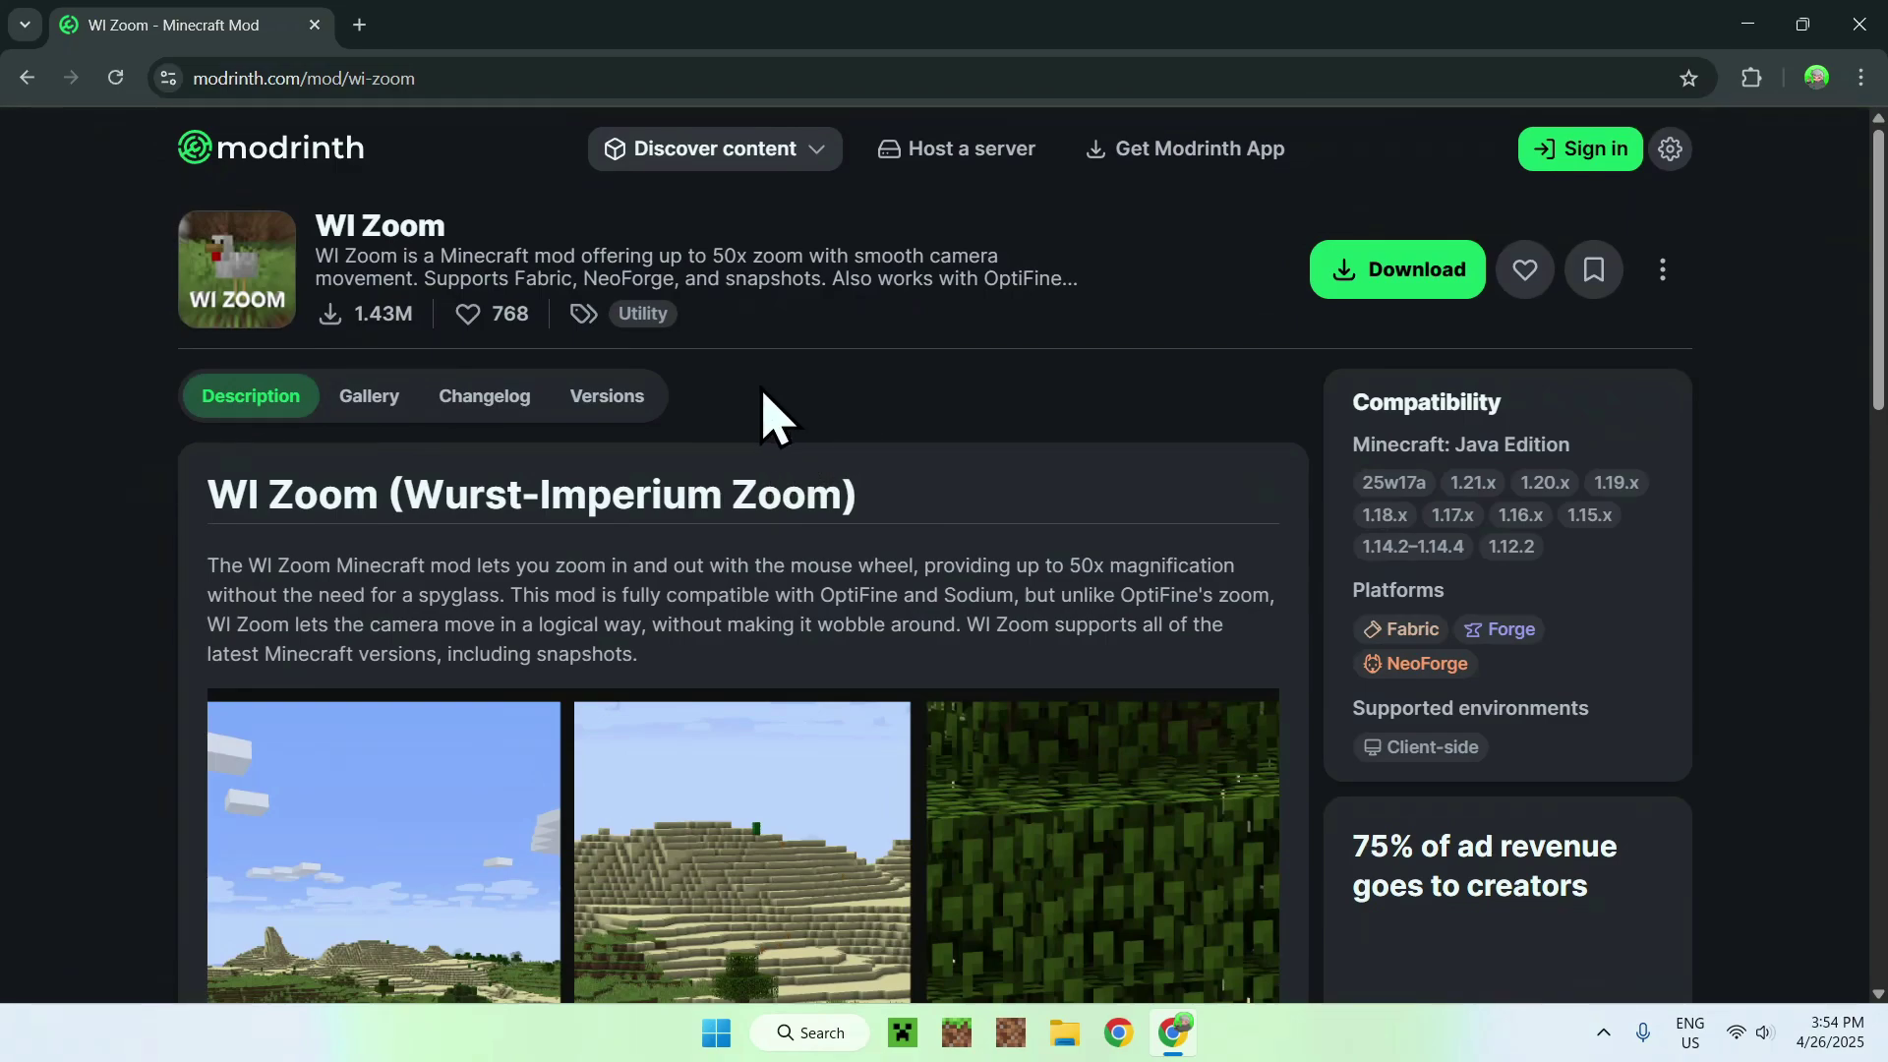
{"action": "left_click", "coordinate": [605, 397]}
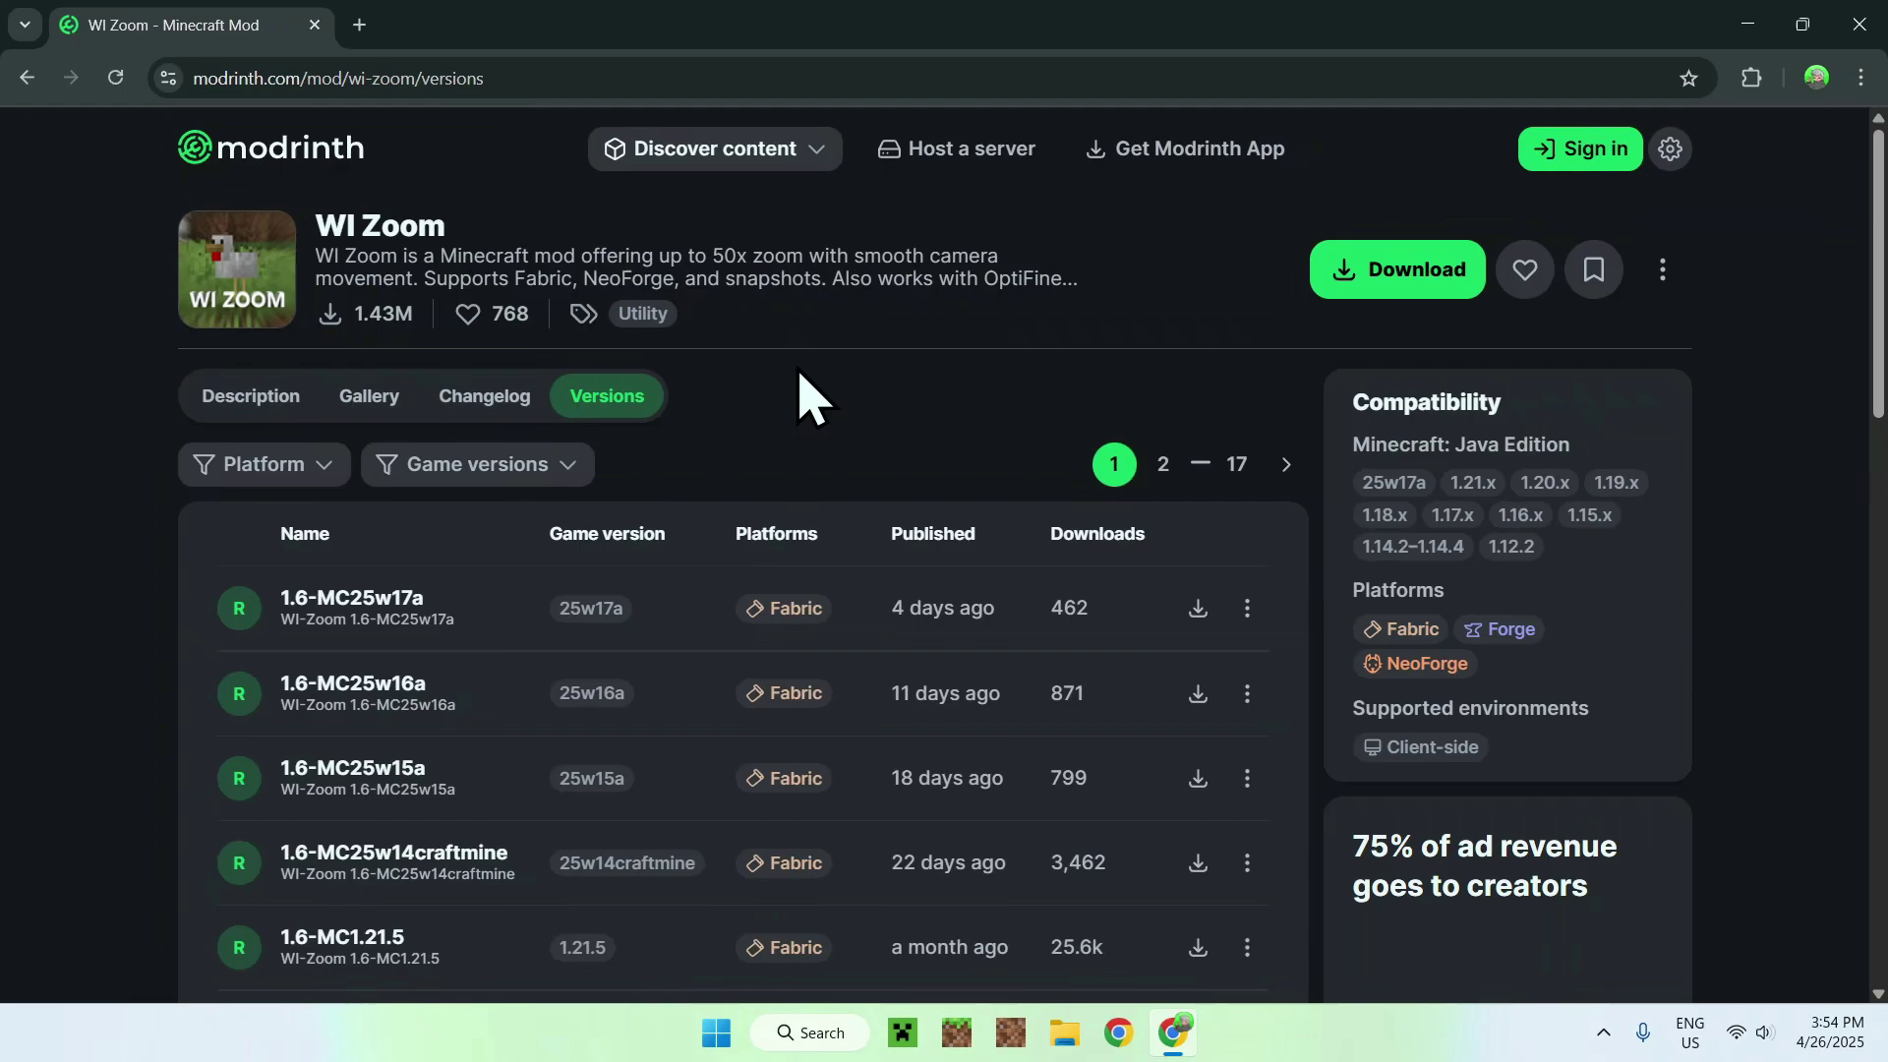
{"action": "left_click", "coordinate": [526, 472]}
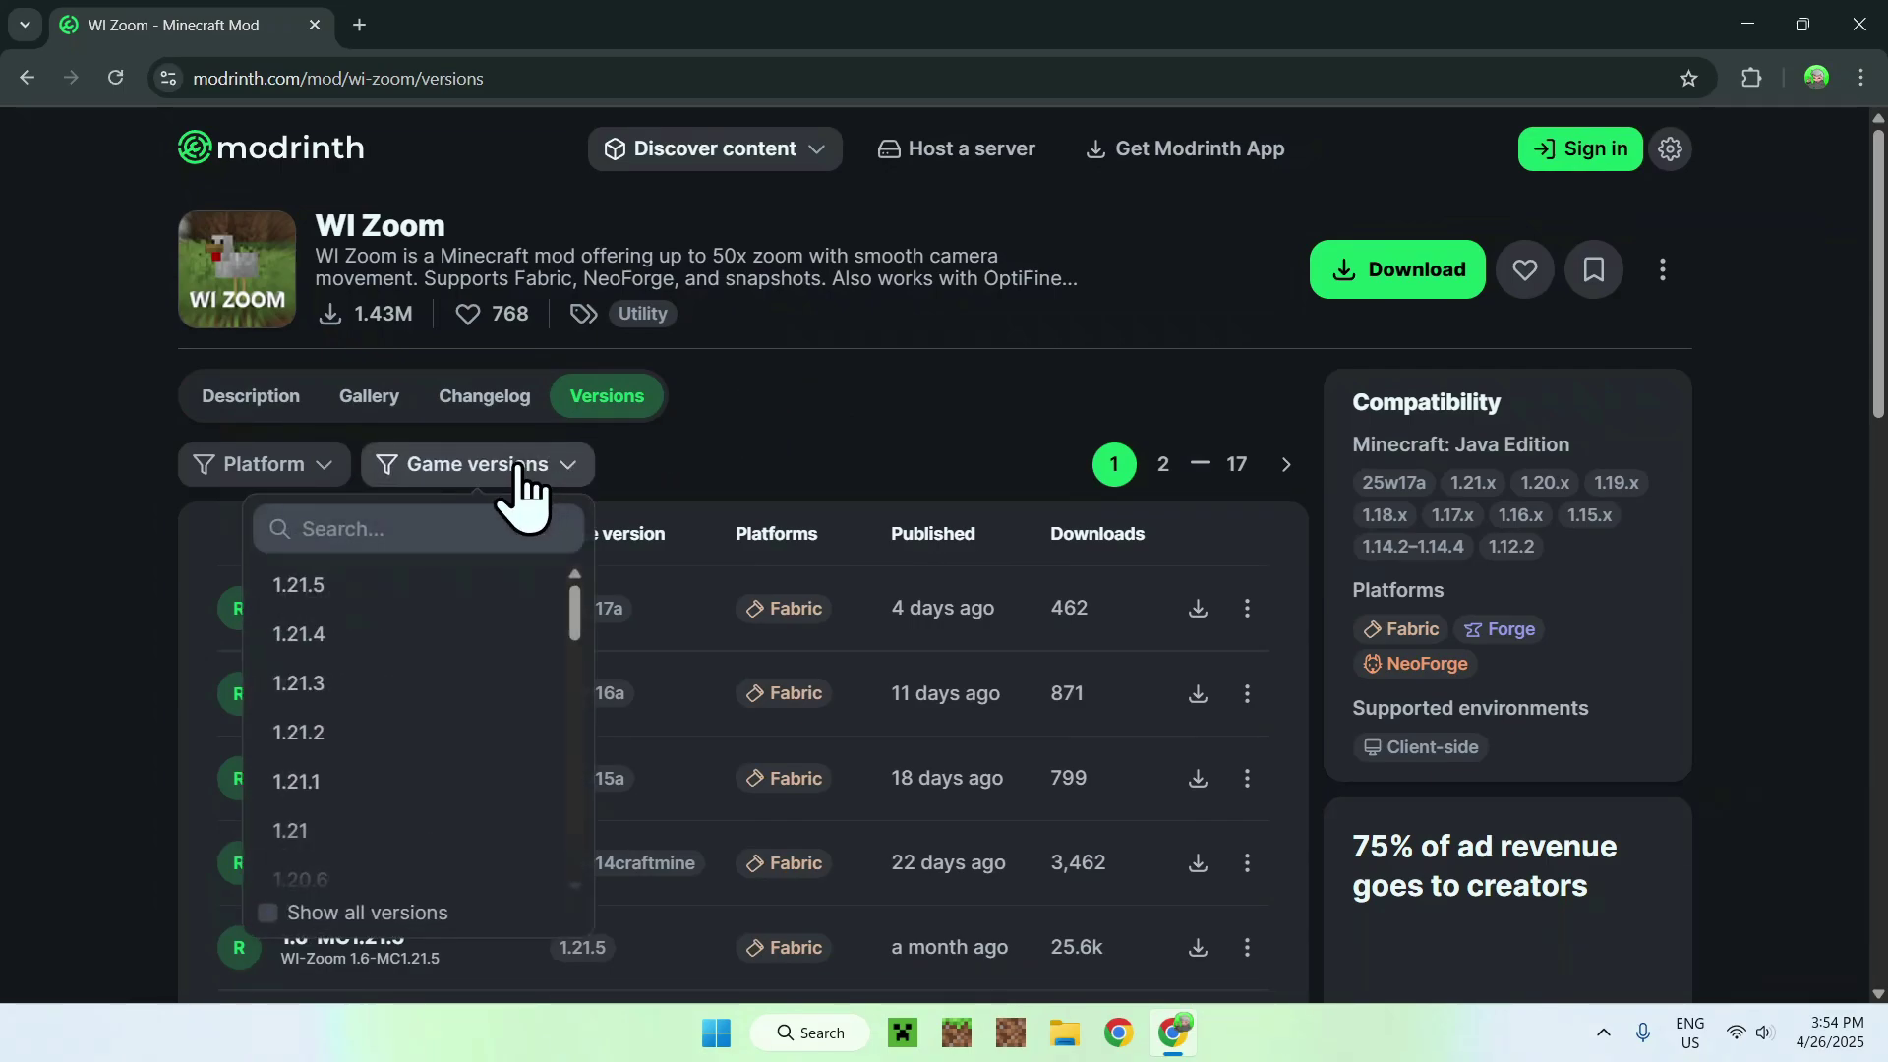
{"action": "left_click", "coordinate": [409, 590]}
{"action": "left_click", "coordinate": [768, 431]}
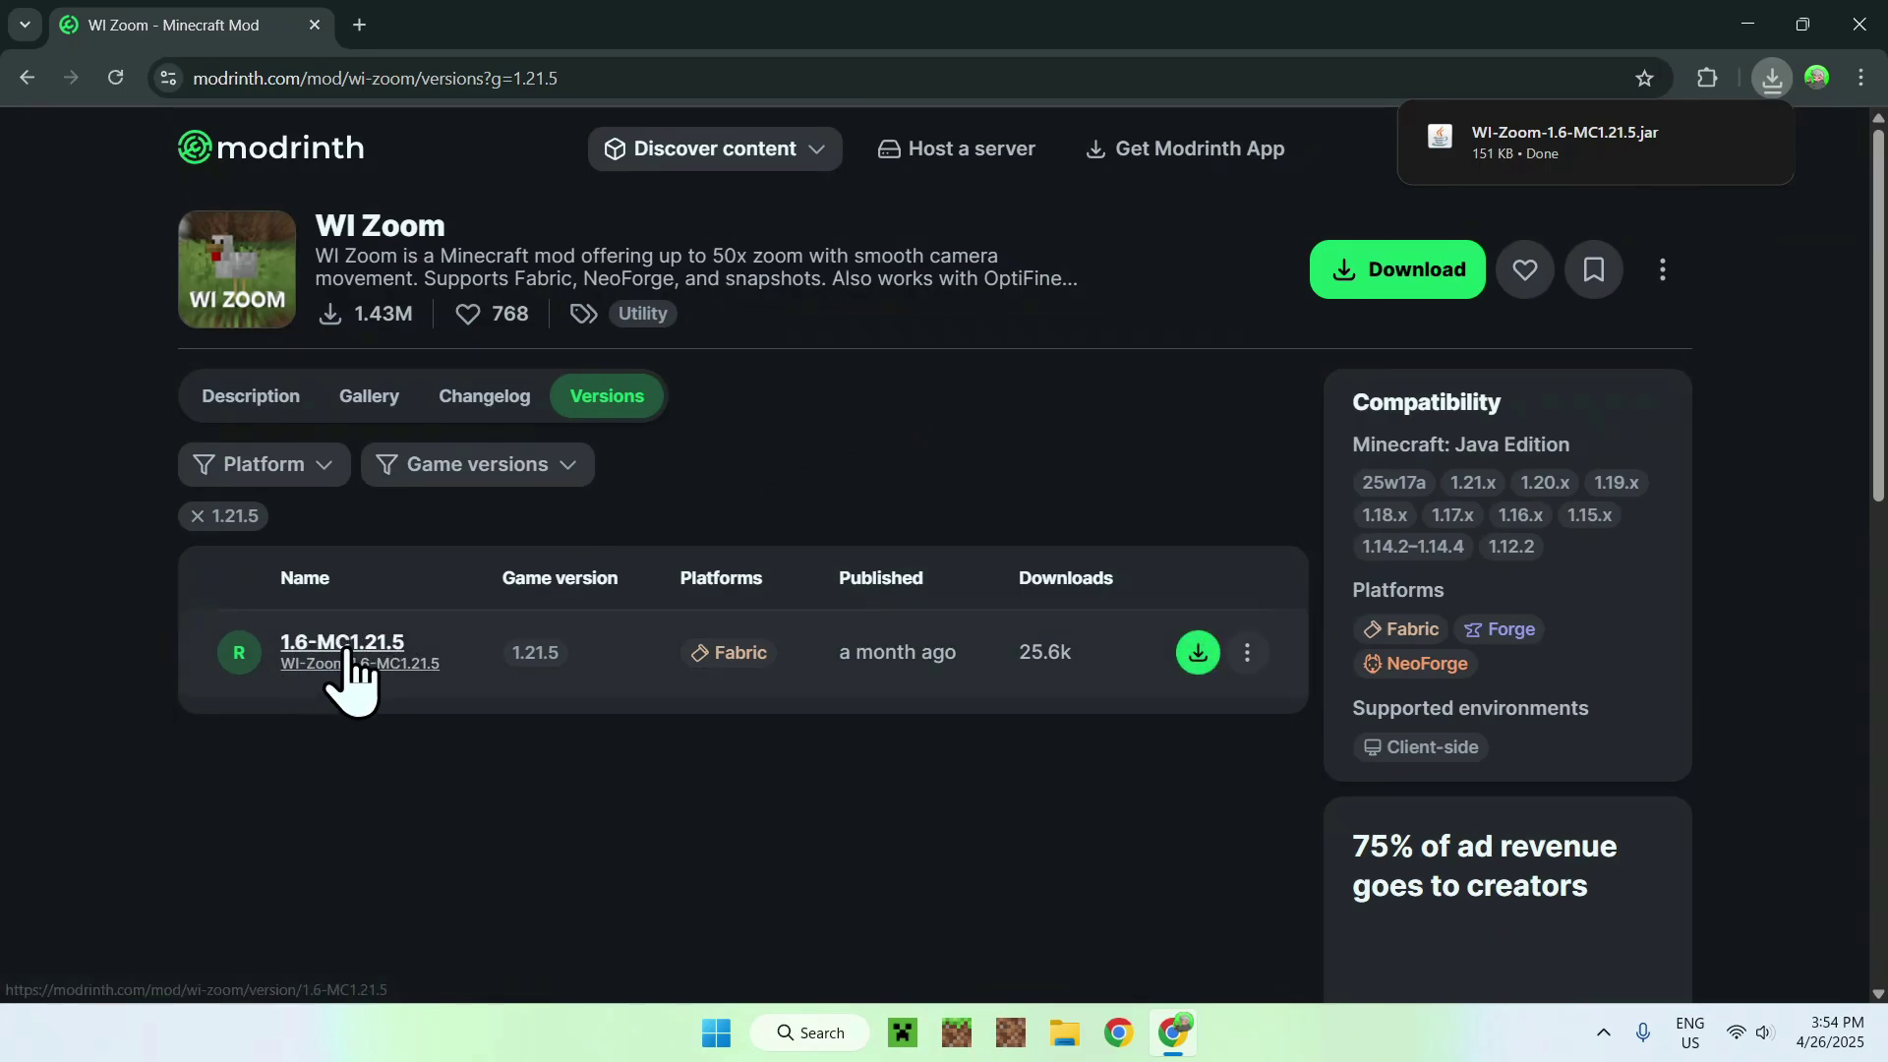
{"action": "left_click", "coordinate": [354, 649]}
{"action": "scroll", "coordinate": [114, 677], "scroll_direction": "down", "scroll_amount": 1}
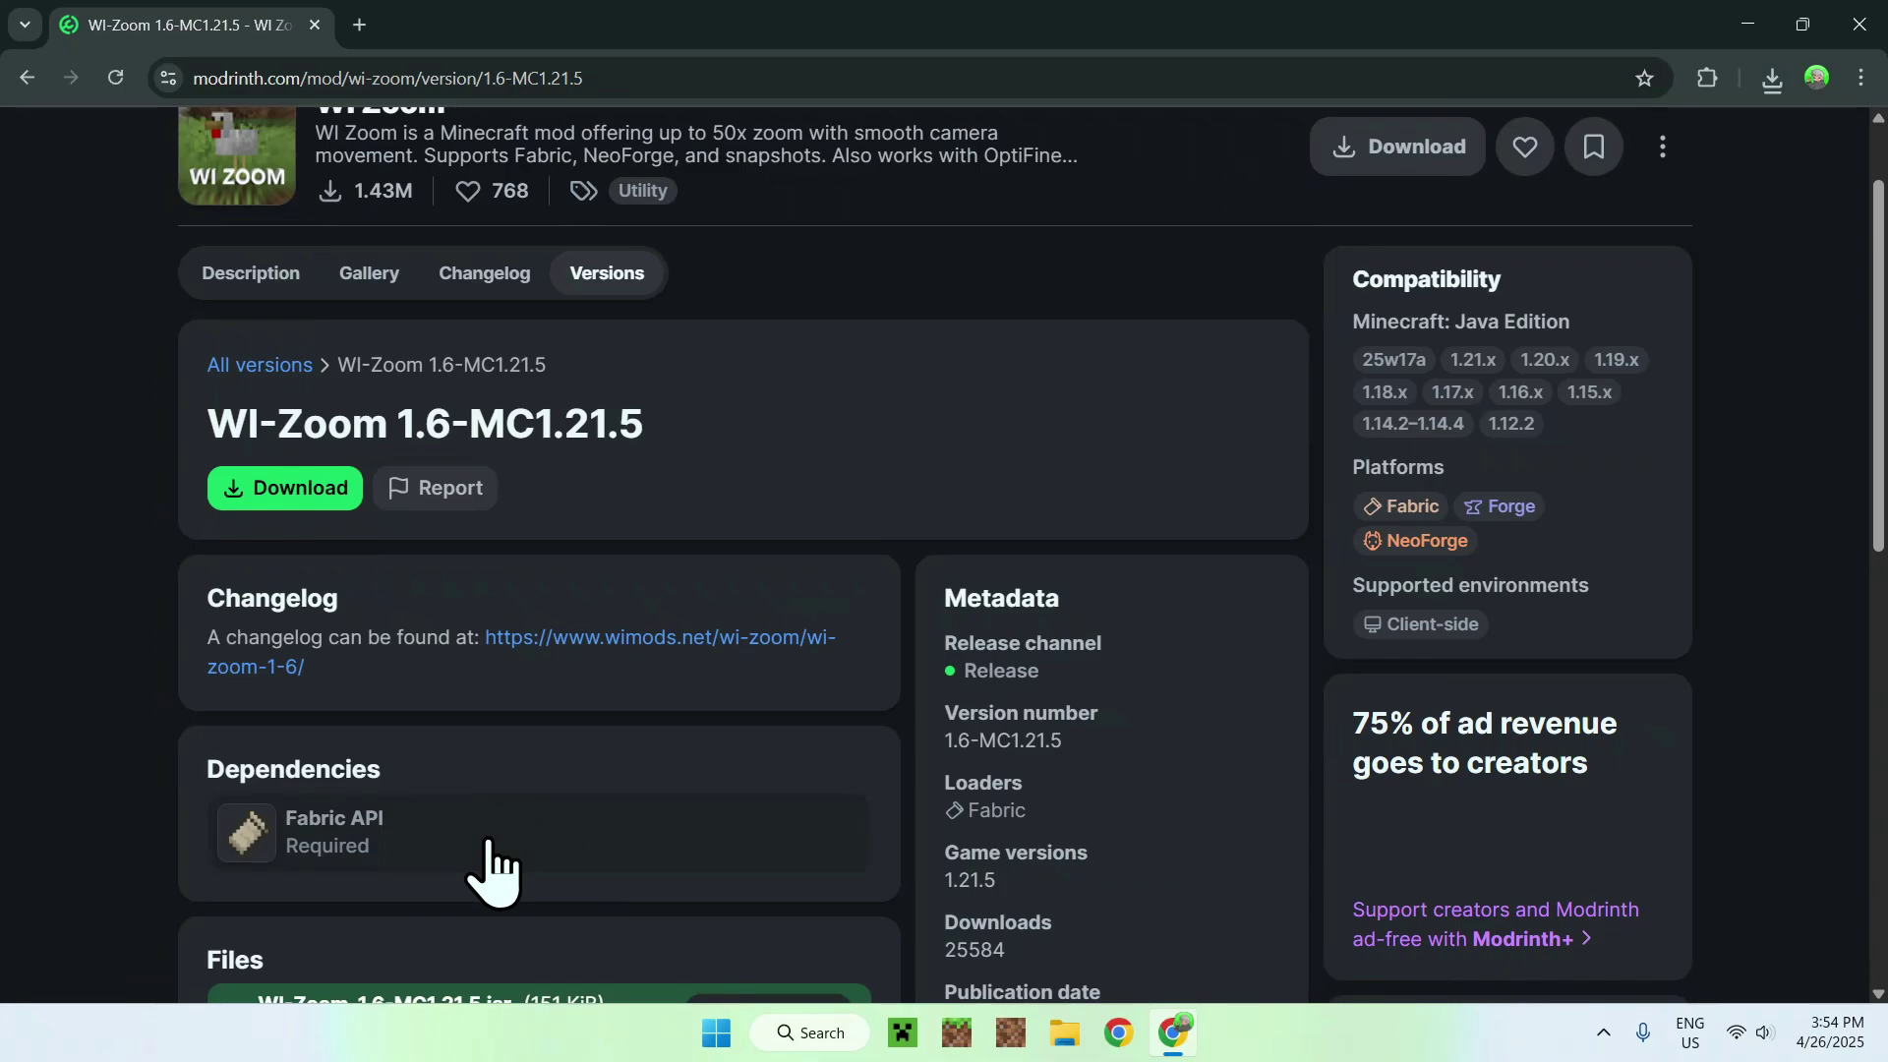
Step: From the Fabric API dependency, filter versions to 1.21.5 and download 0.121.0+1.21.5
{"action": "left_click", "coordinate": [479, 850]}
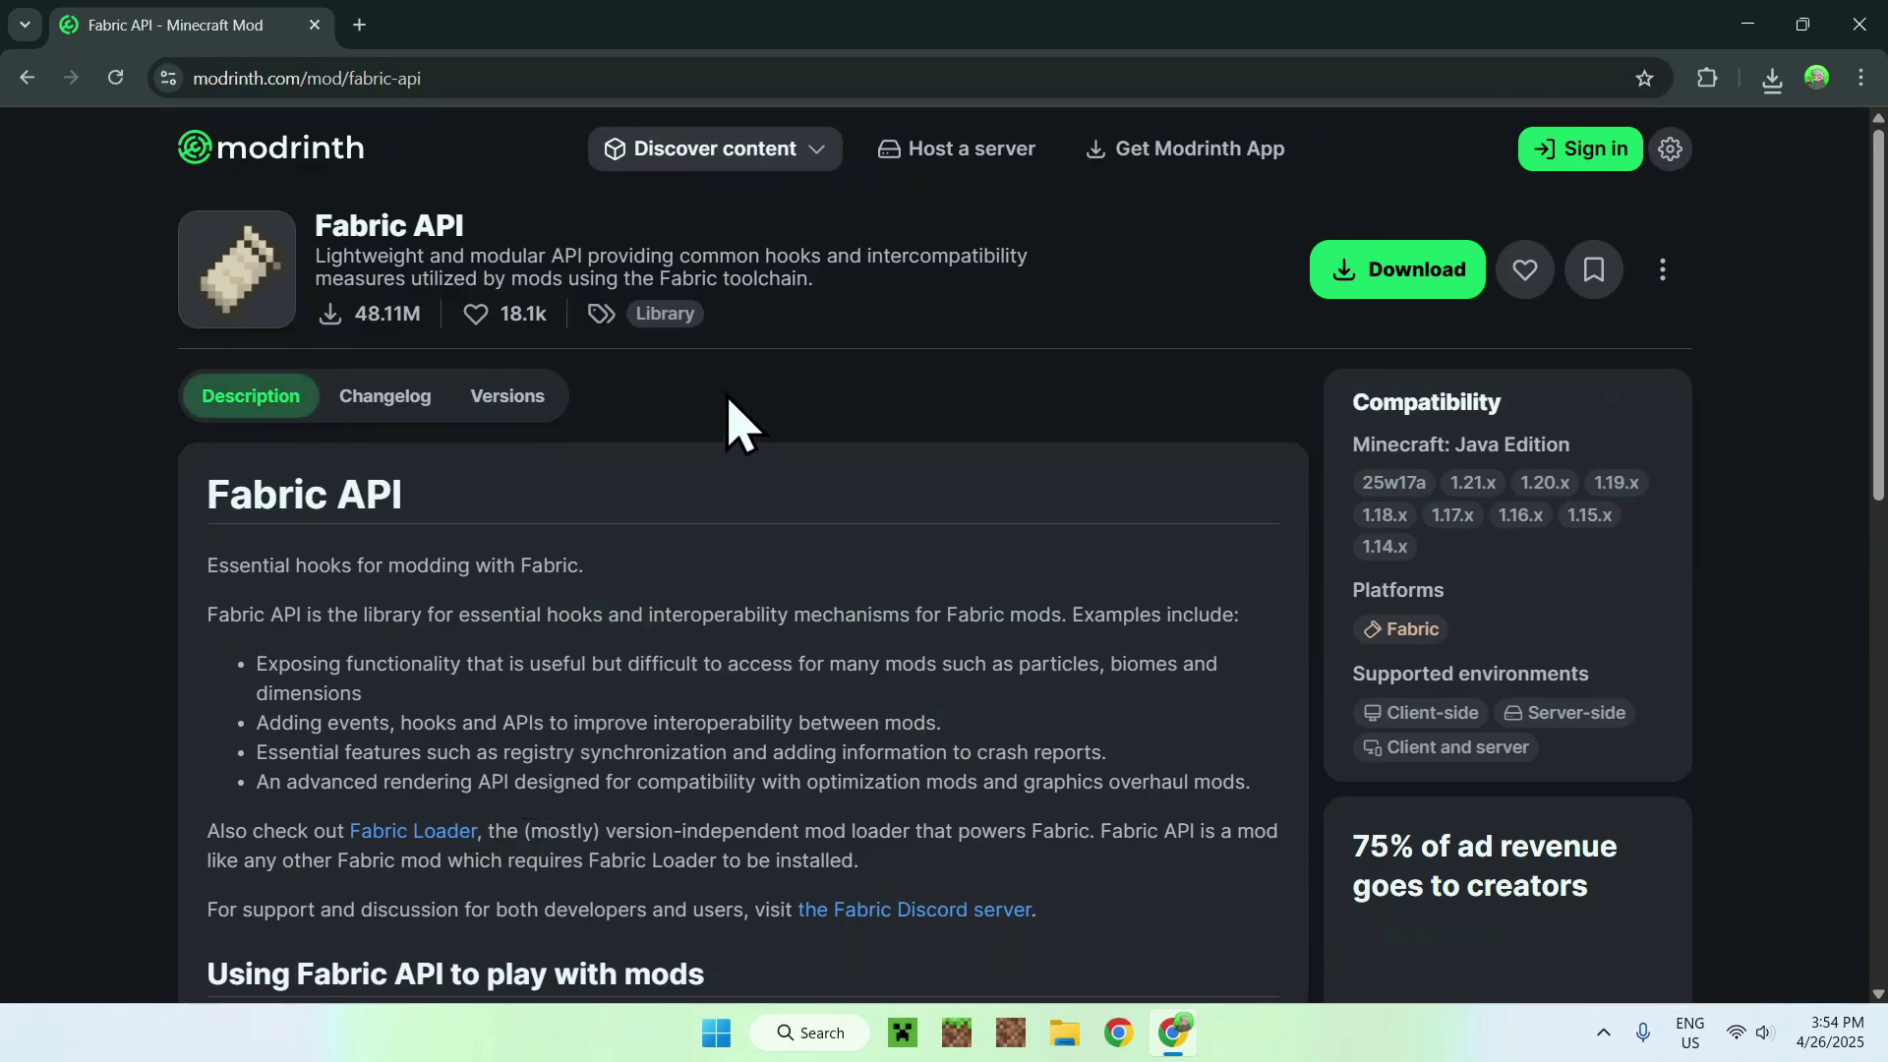
{"action": "left_click", "coordinate": [510, 398]}
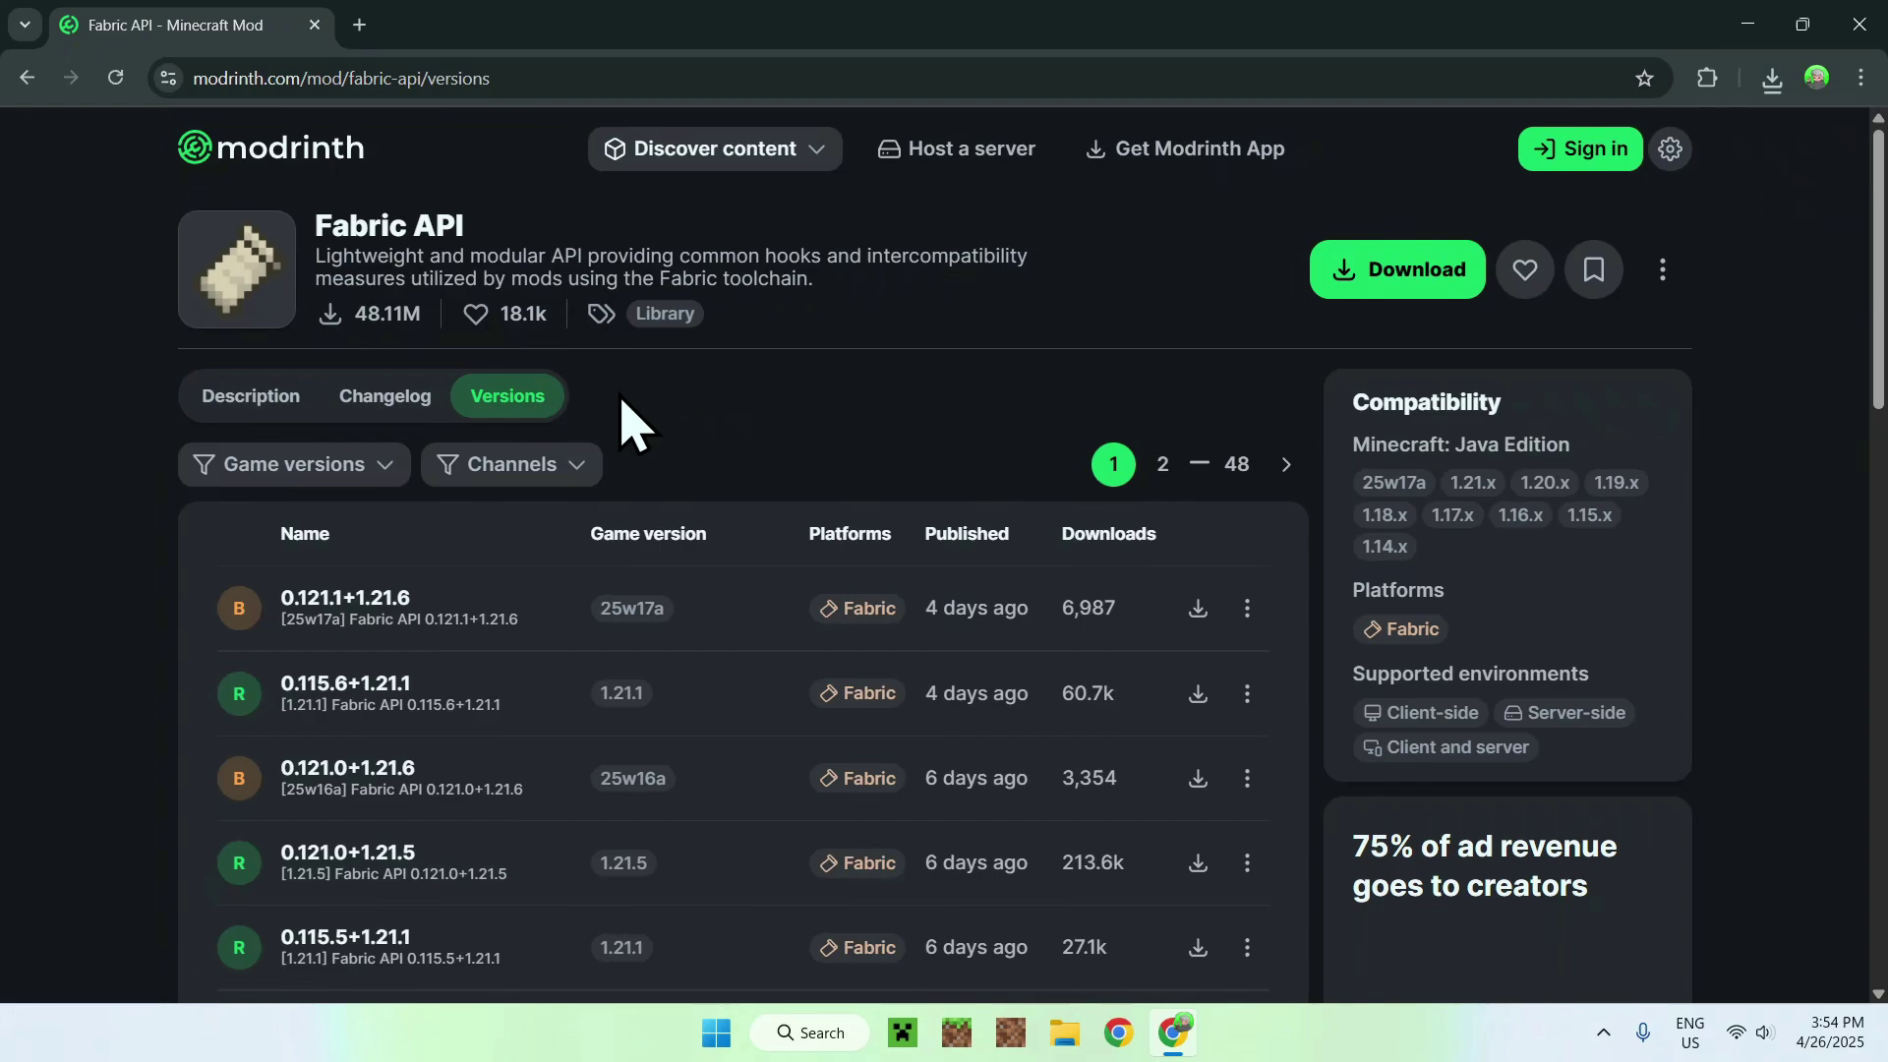
{"action": "left_click", "coordinate": [293, 470]}
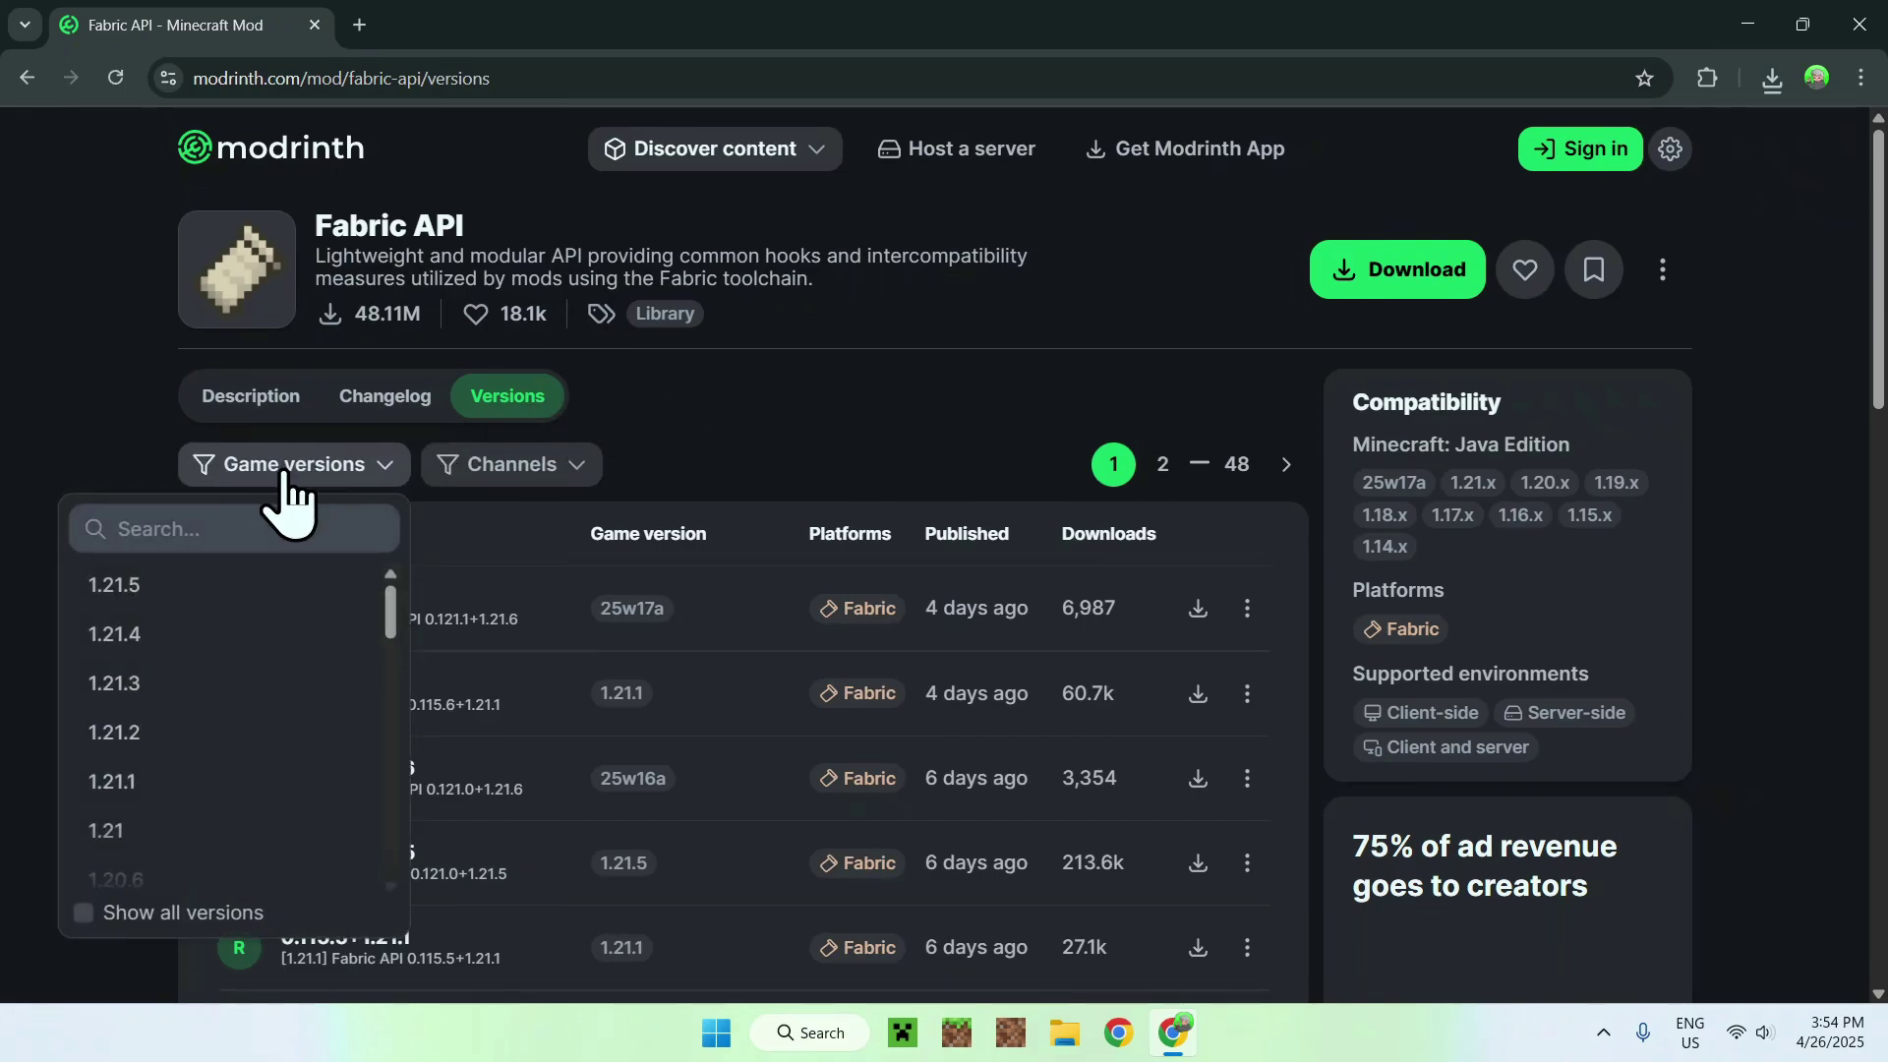
{"action": "left_click", "coordinate": [251, 587]}
{"action": "left_click", "coordinate": [762, 472]}
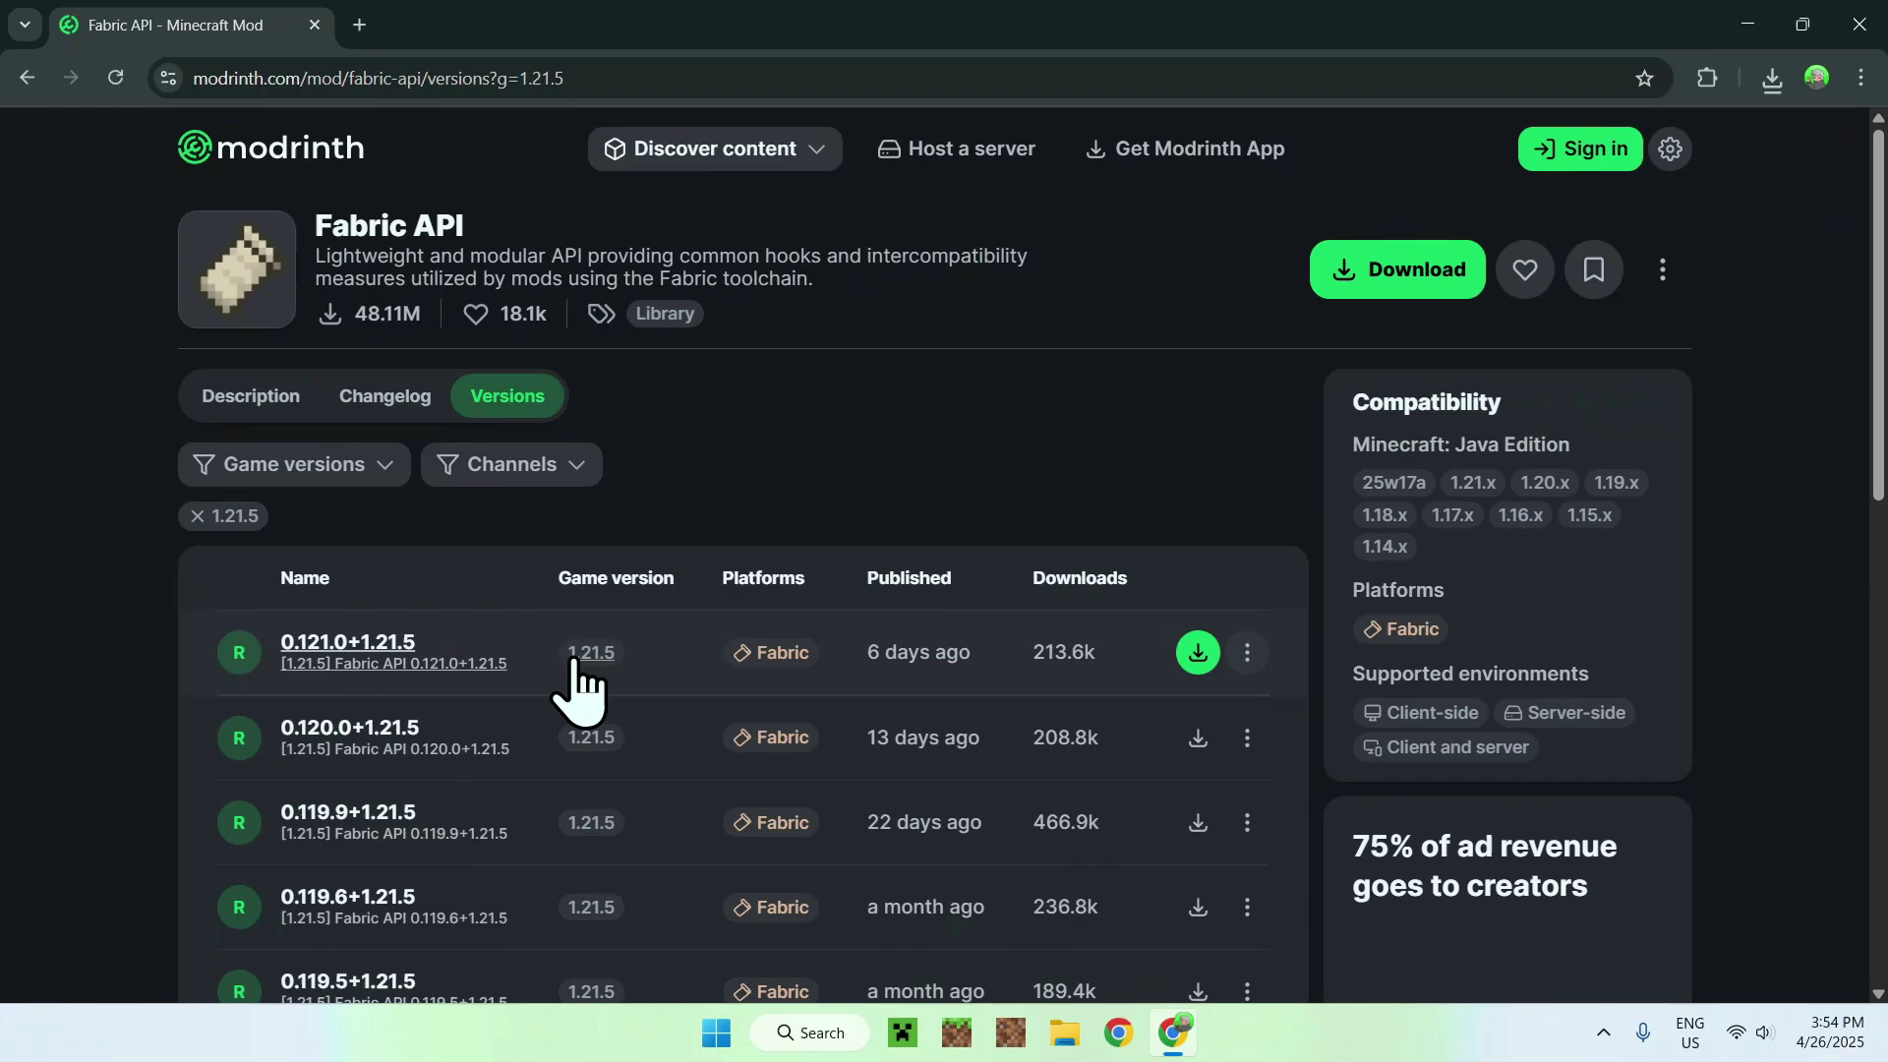
{"action": "left_click", "coordinate": [1196, 661]}
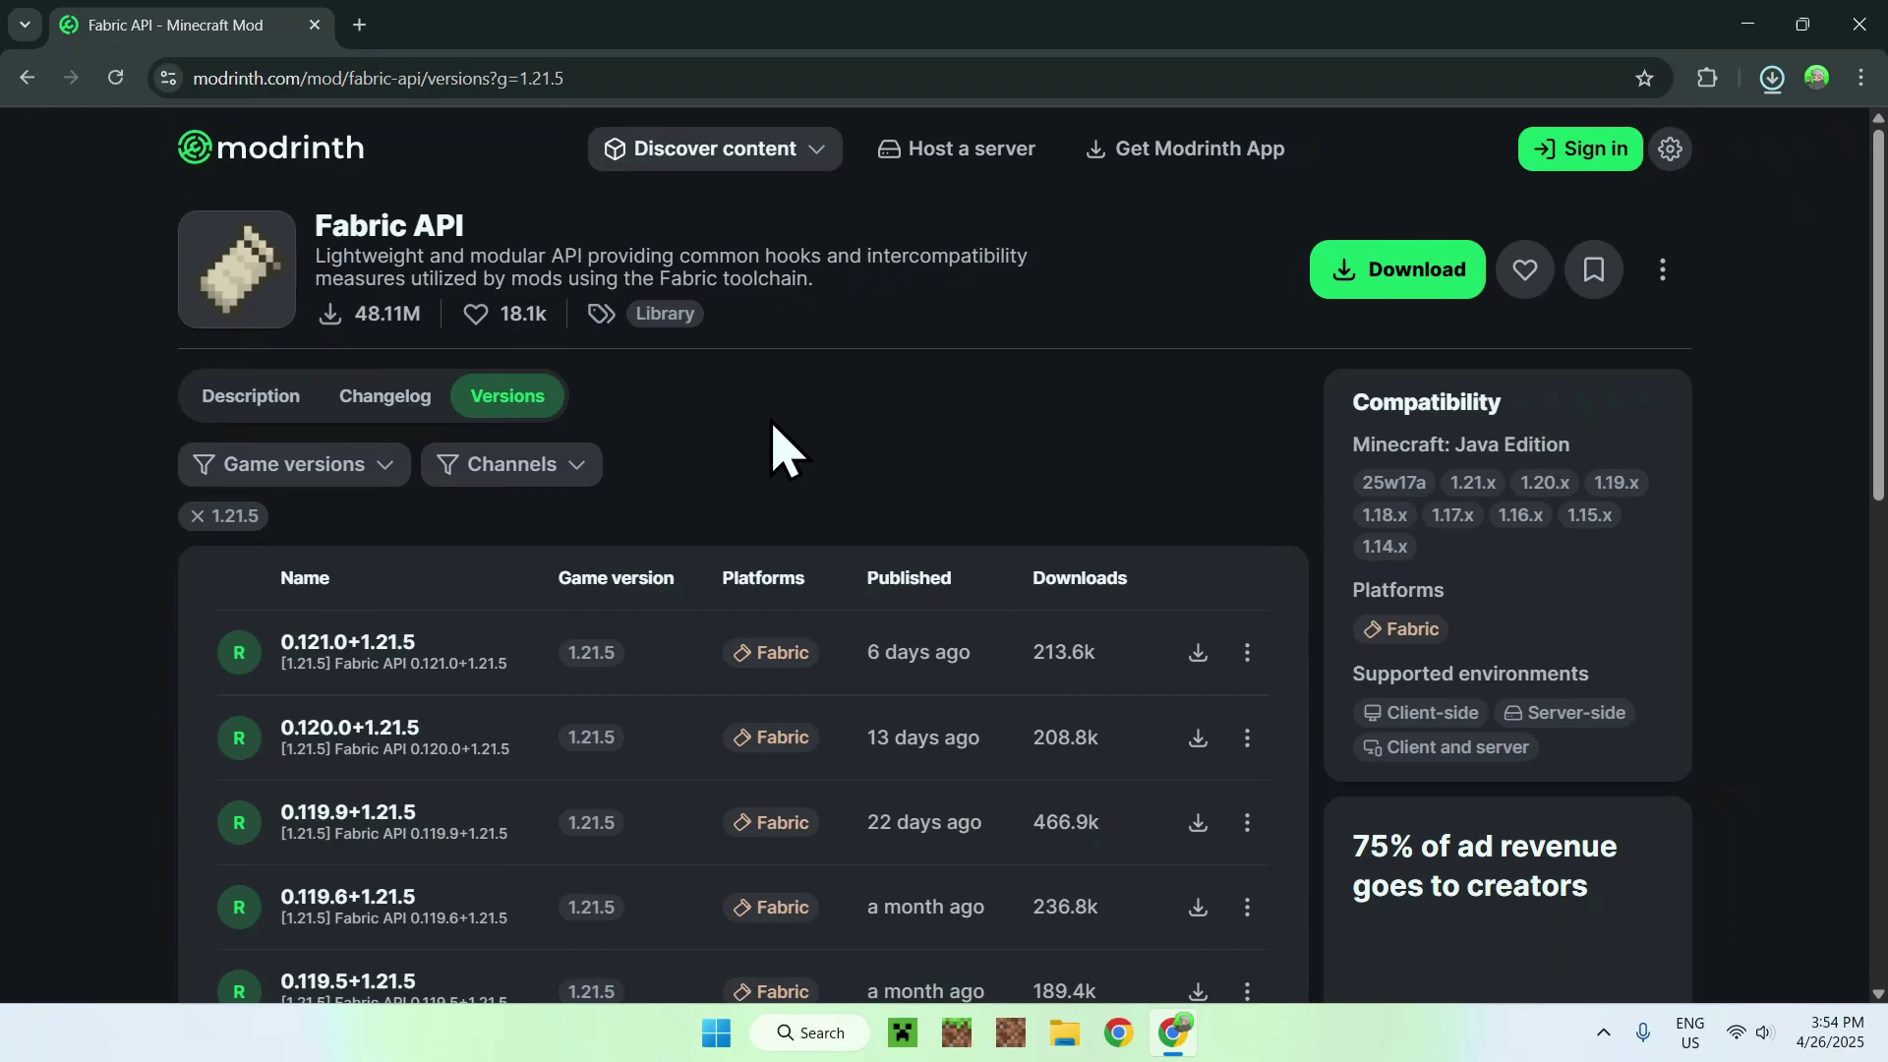
Step: In a new tab, search Google for 'Fabric Minecraft'
{"action": "left_click", "coordinate": [359, 24]}
{"action": "left_click", "coordinate": [606, 450]}
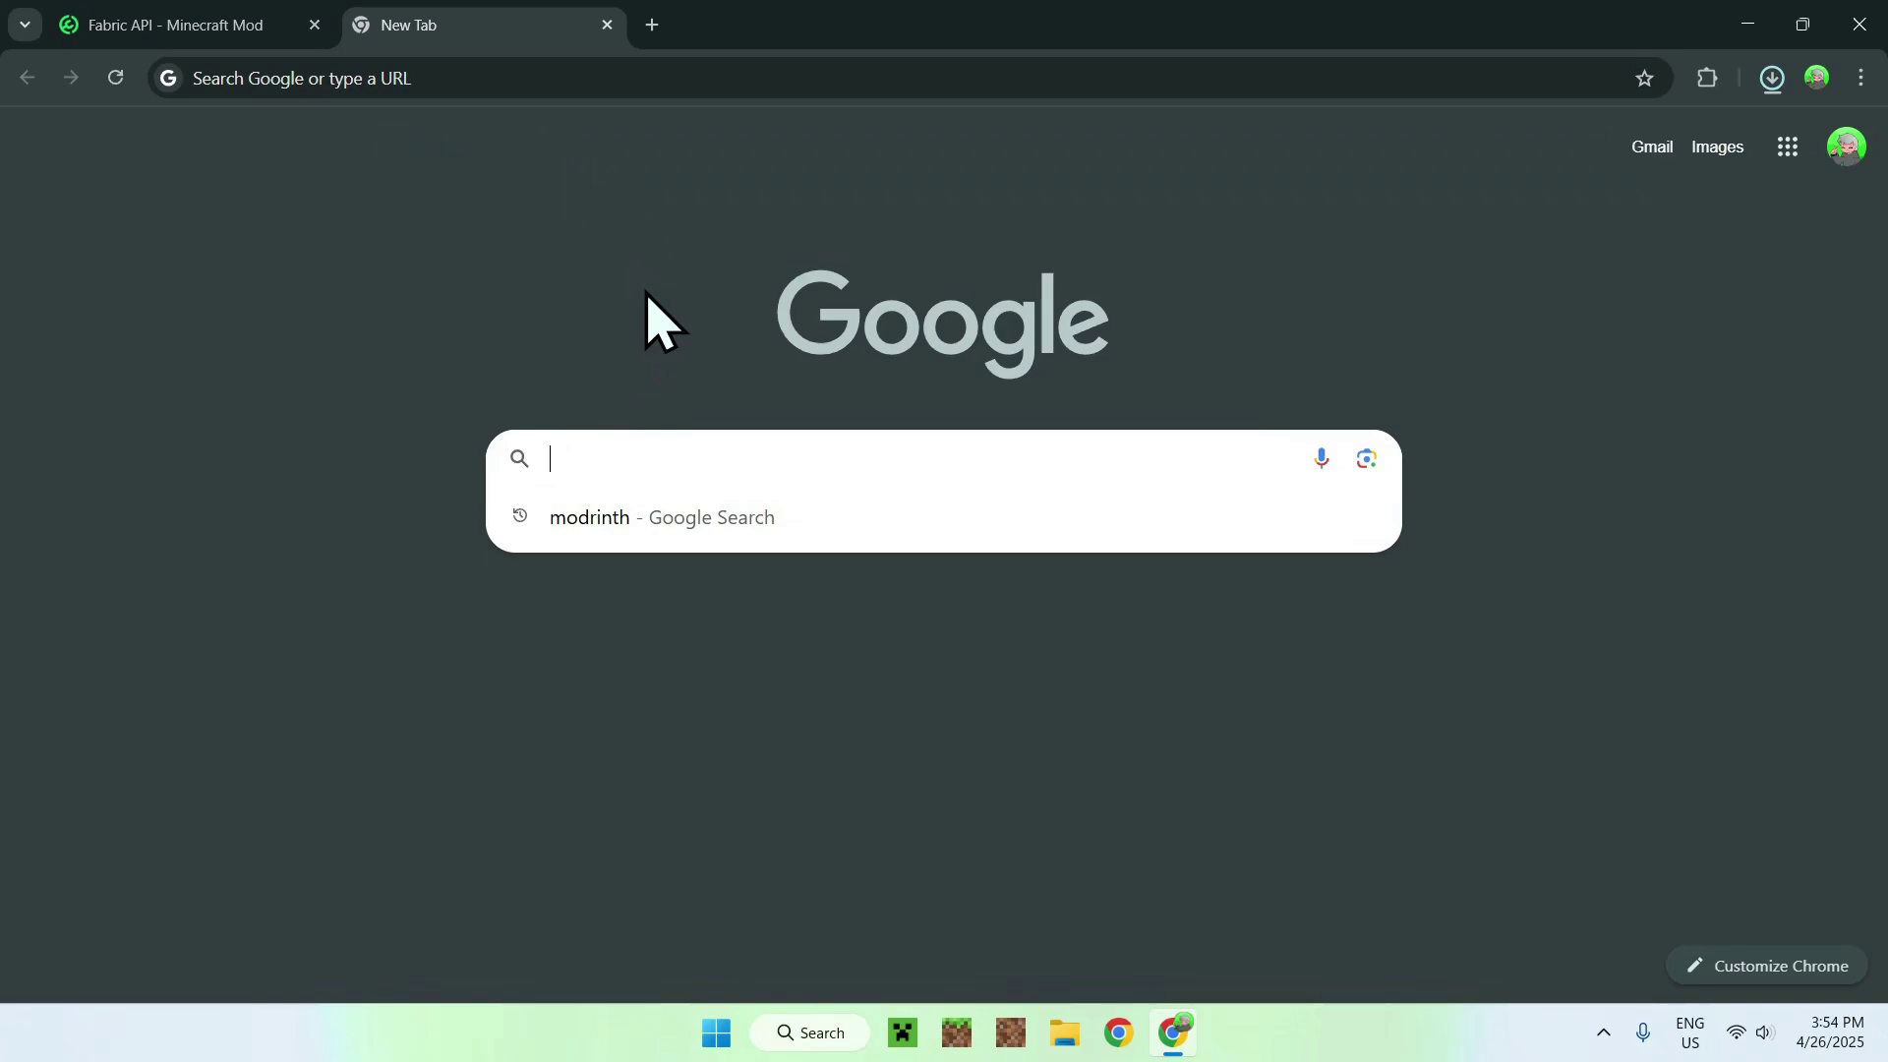
{"action": "type", "text": "Fabr"}
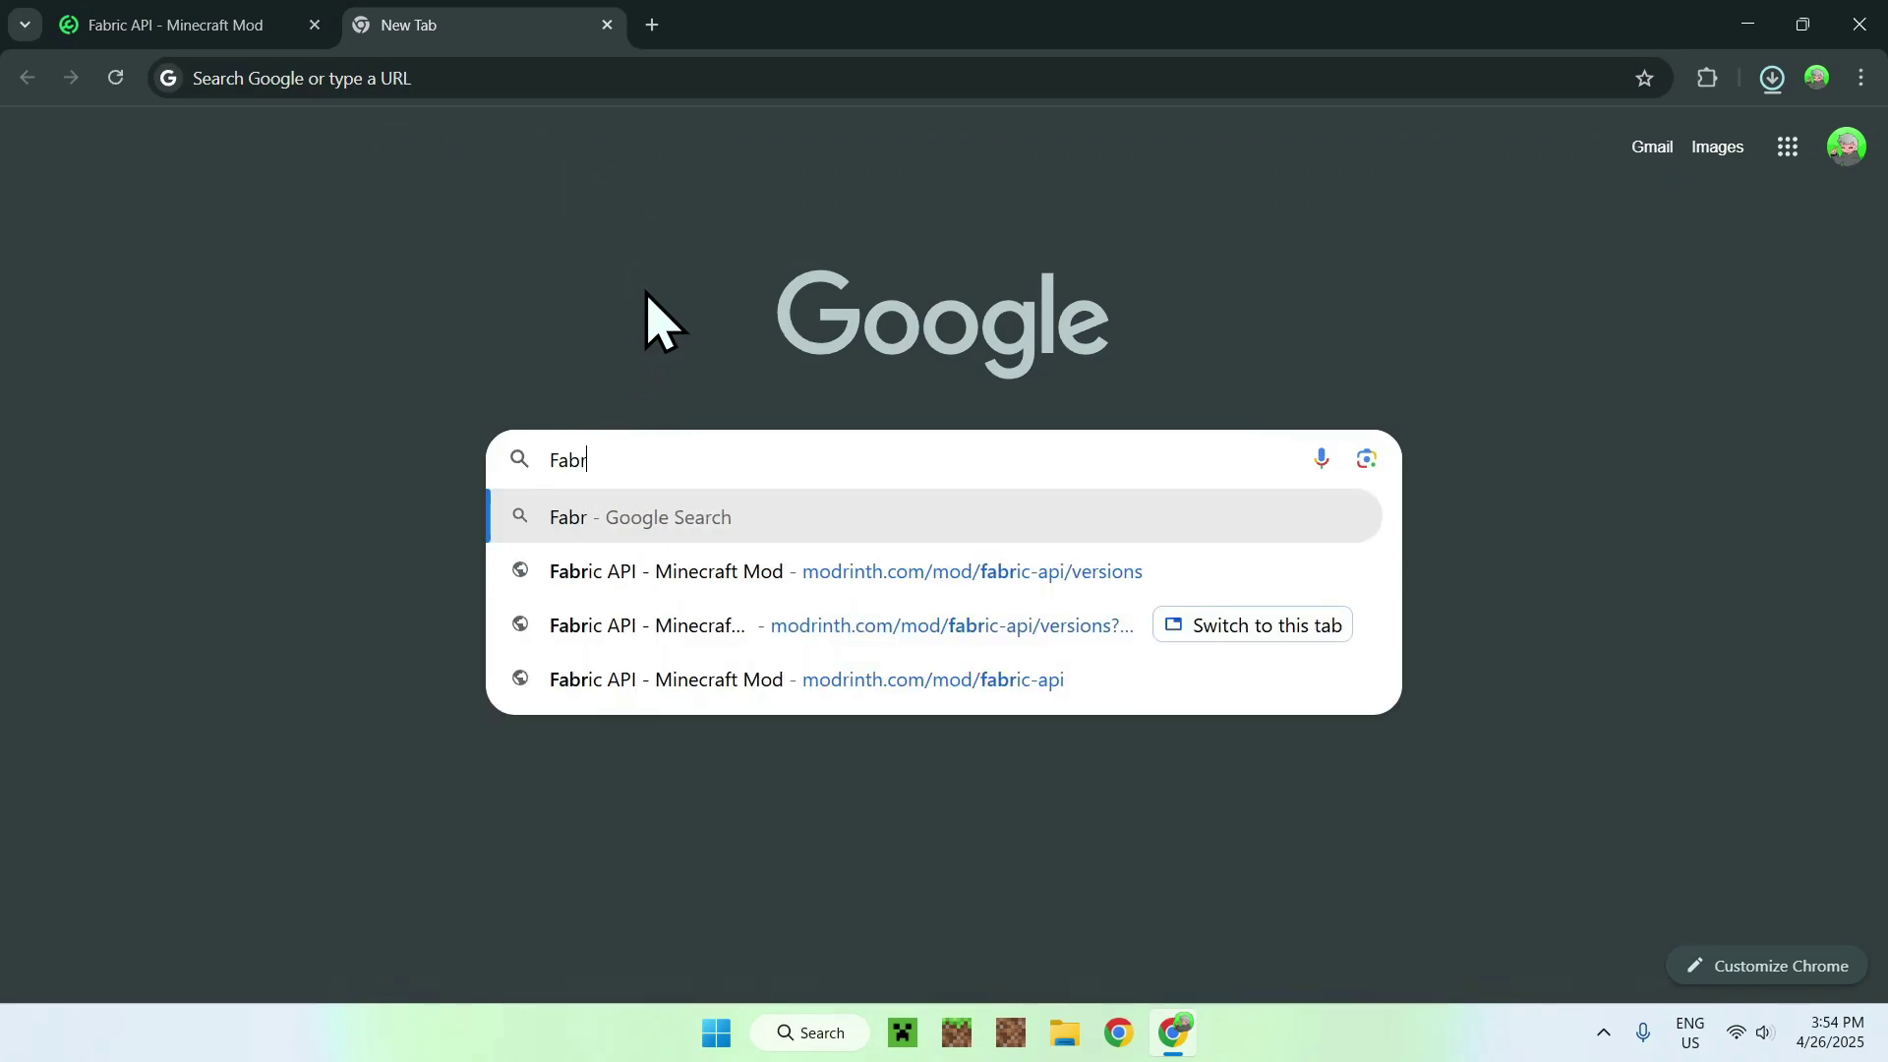
{"action": "type", "text": "ic Minecraft"}
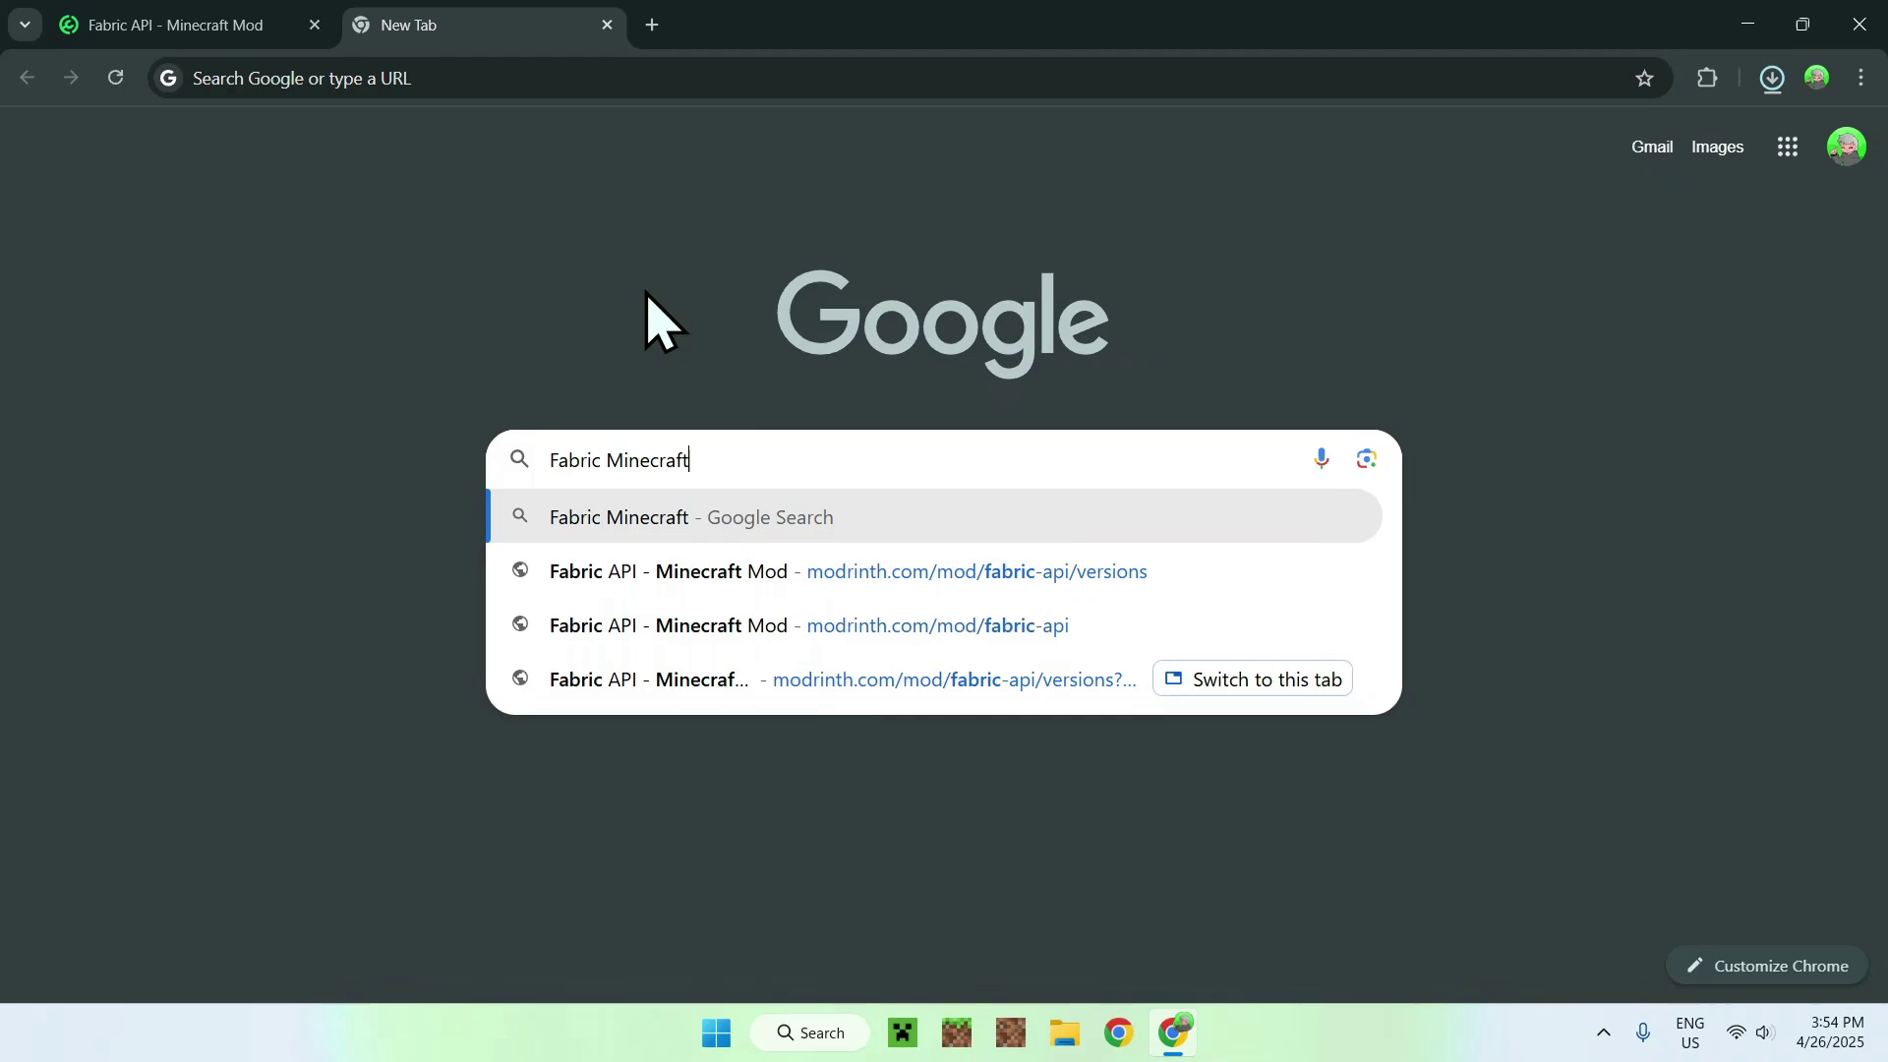
{"action": "key", "text": "Return"}
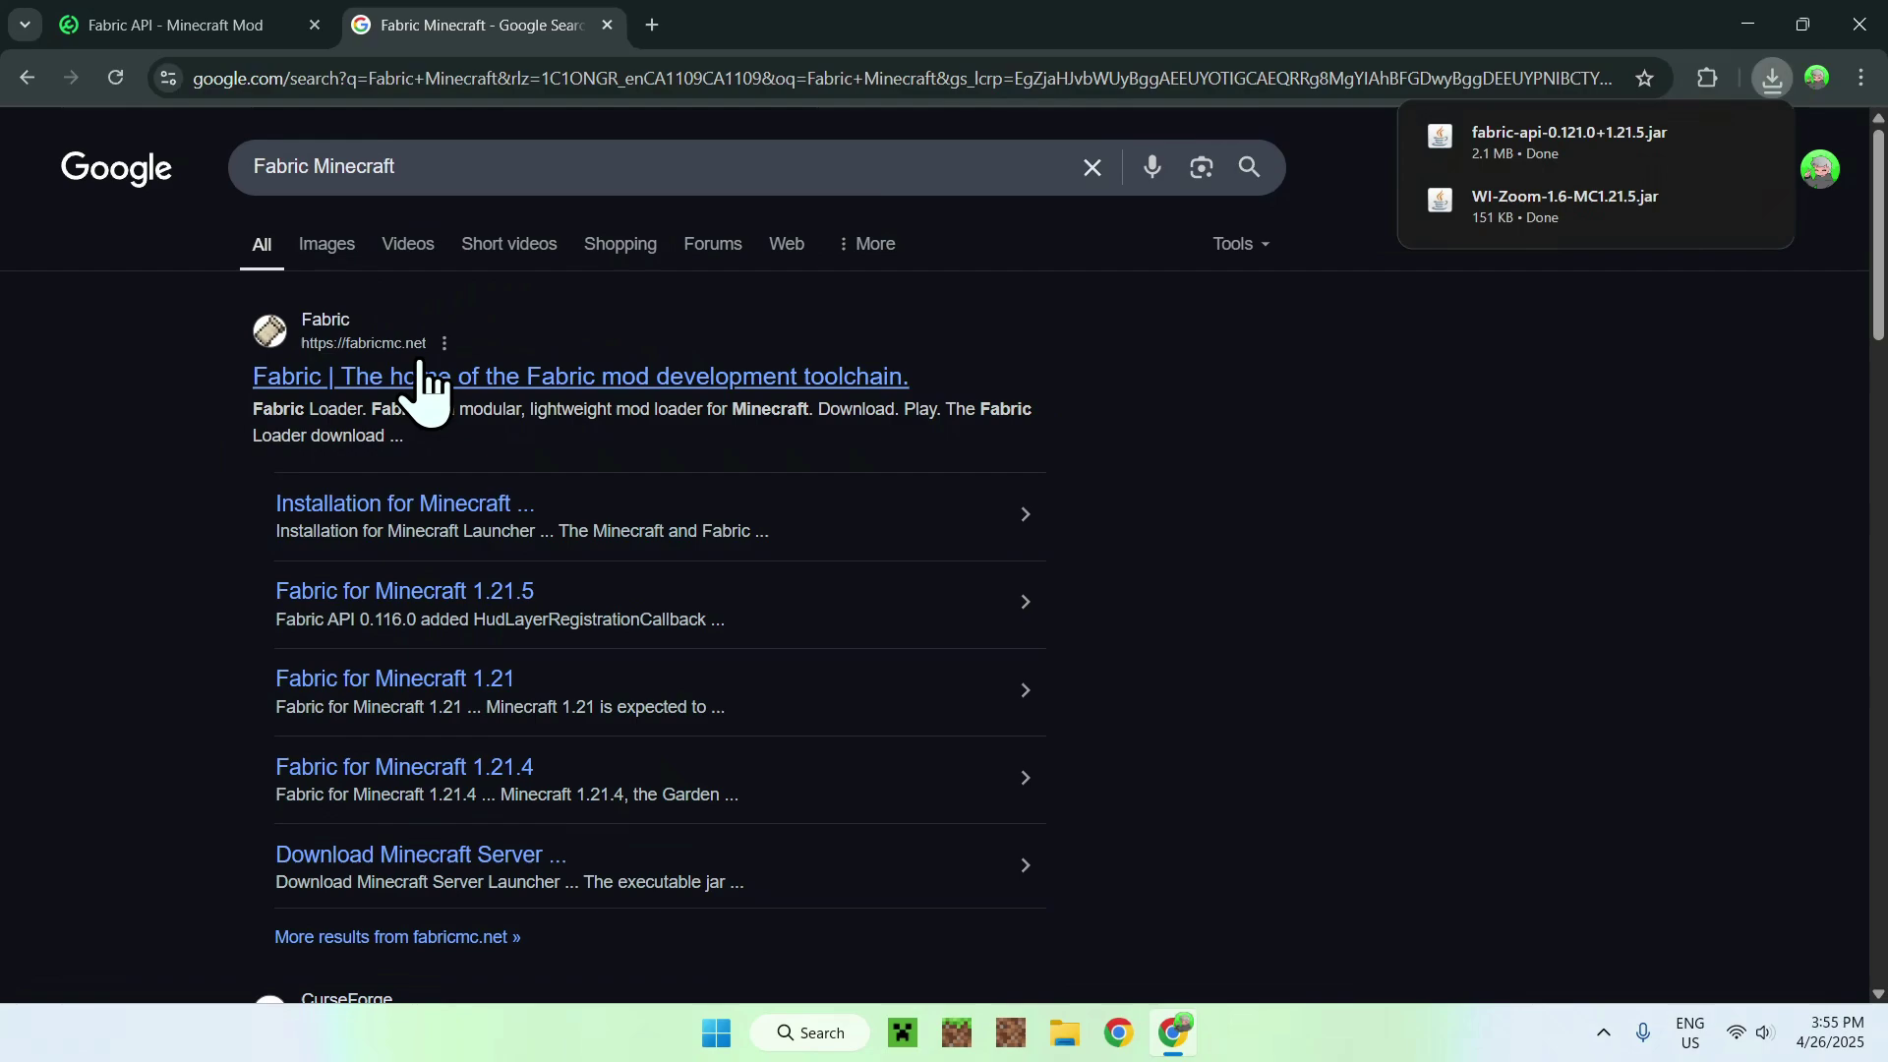
Step: Download the Windows Fabric installer from fabricmc.net, confirm it finished, and close Chrome
{"action": "left_click", "coordinate": [331, 380]}
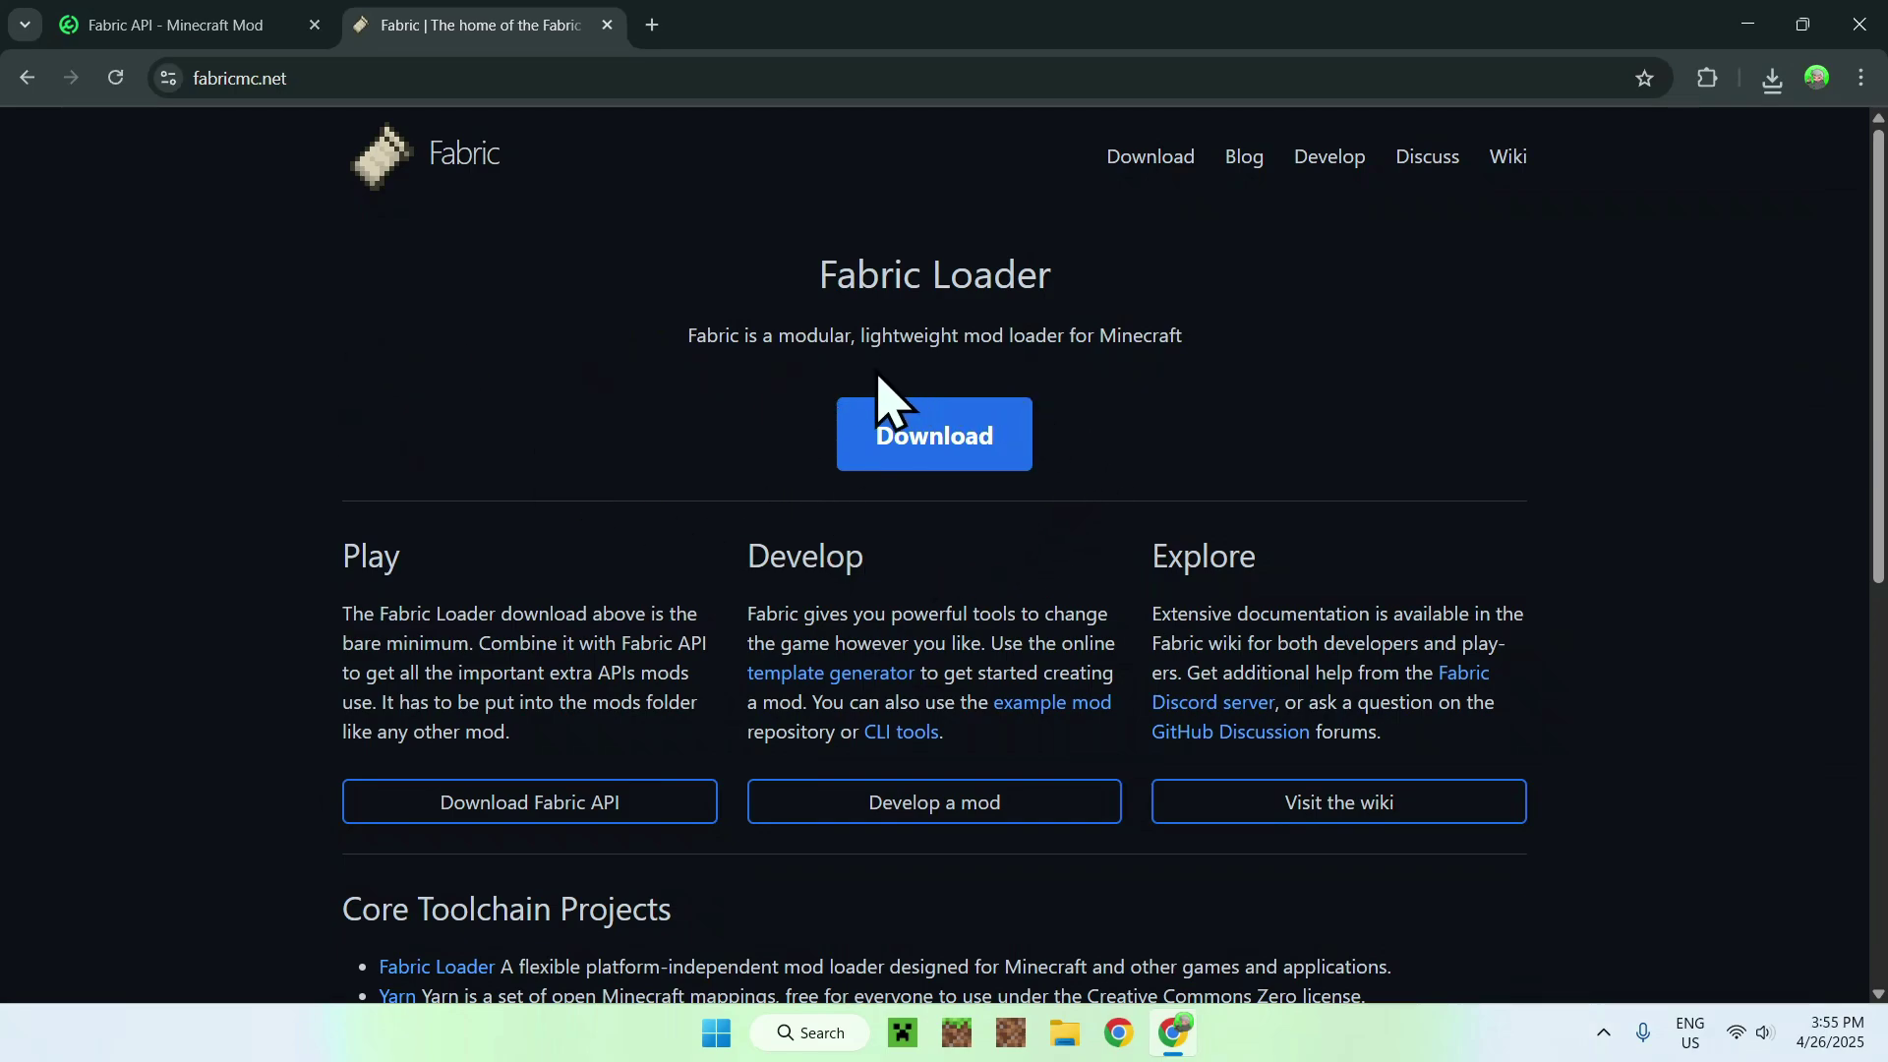
{"action": "left_click", "coordinate": [929, 452]}
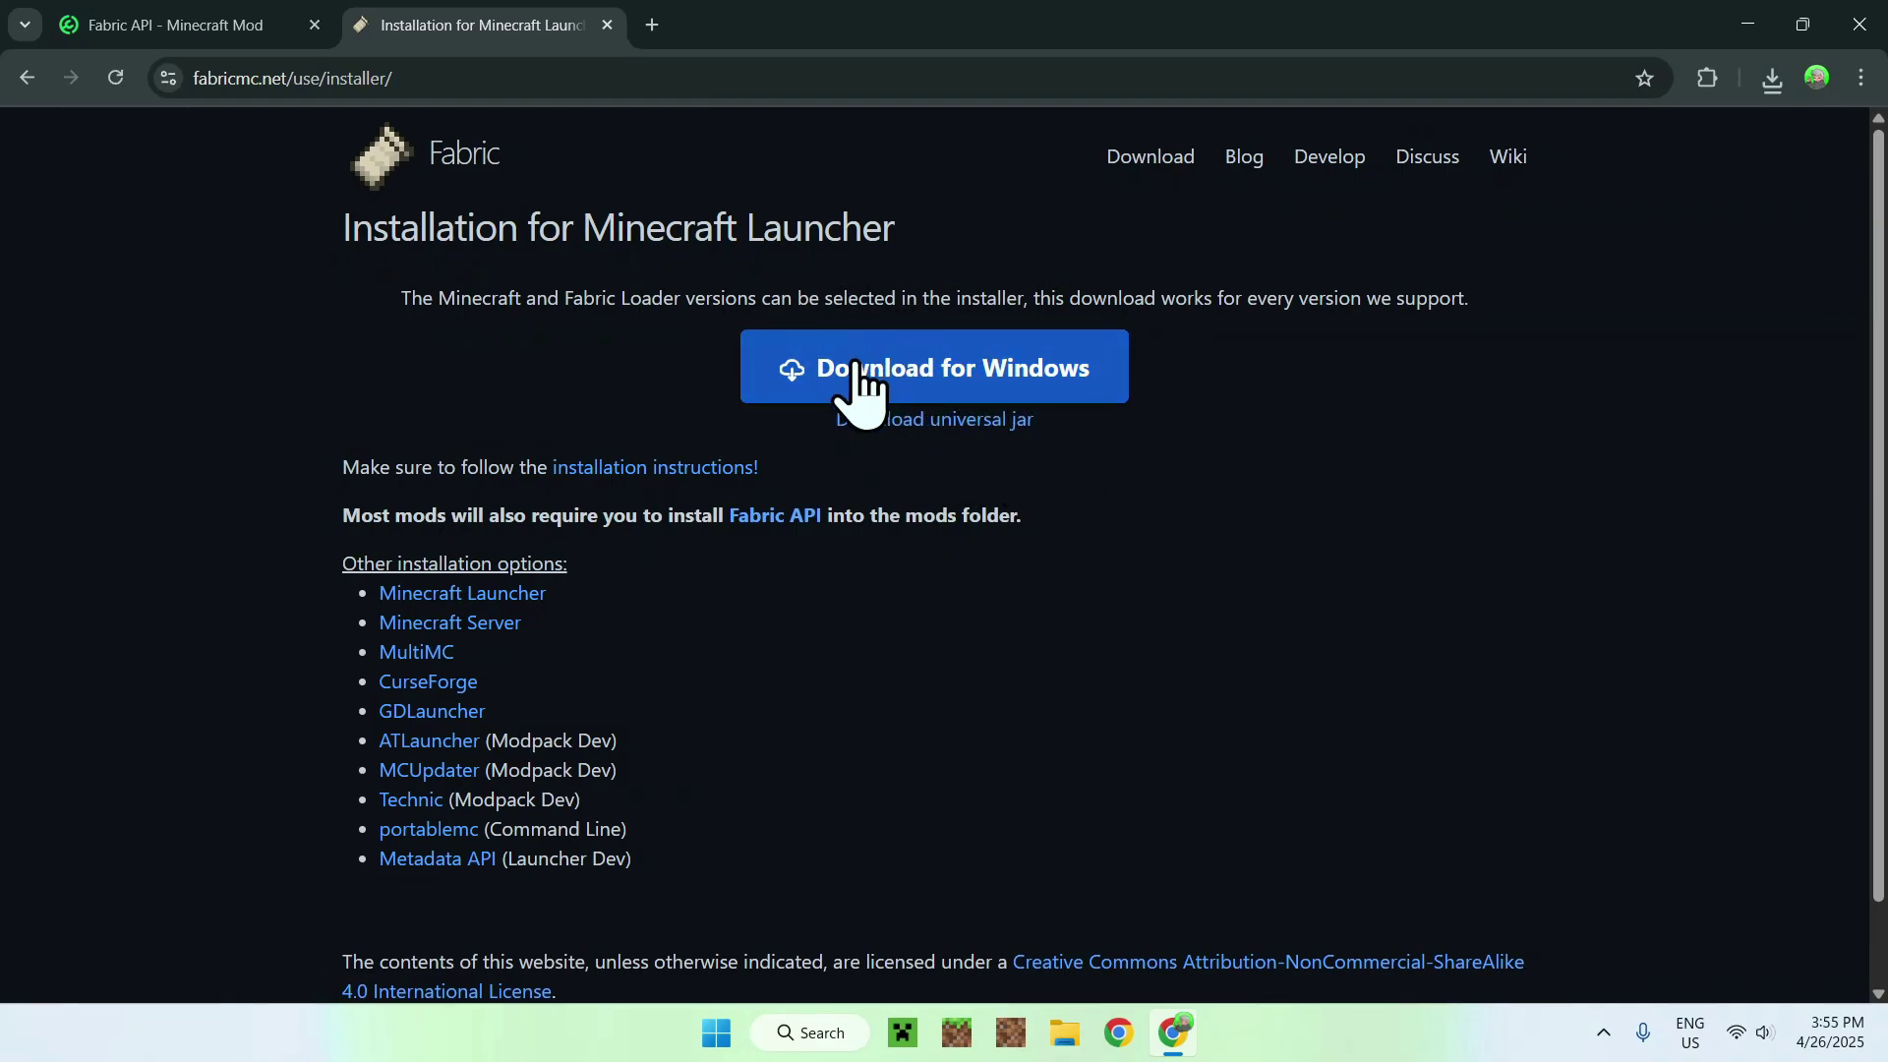
{"action": "left_click", "coordinate": [927, 367]}
{"action": "left_click", "coordinate": [1772, 78]}
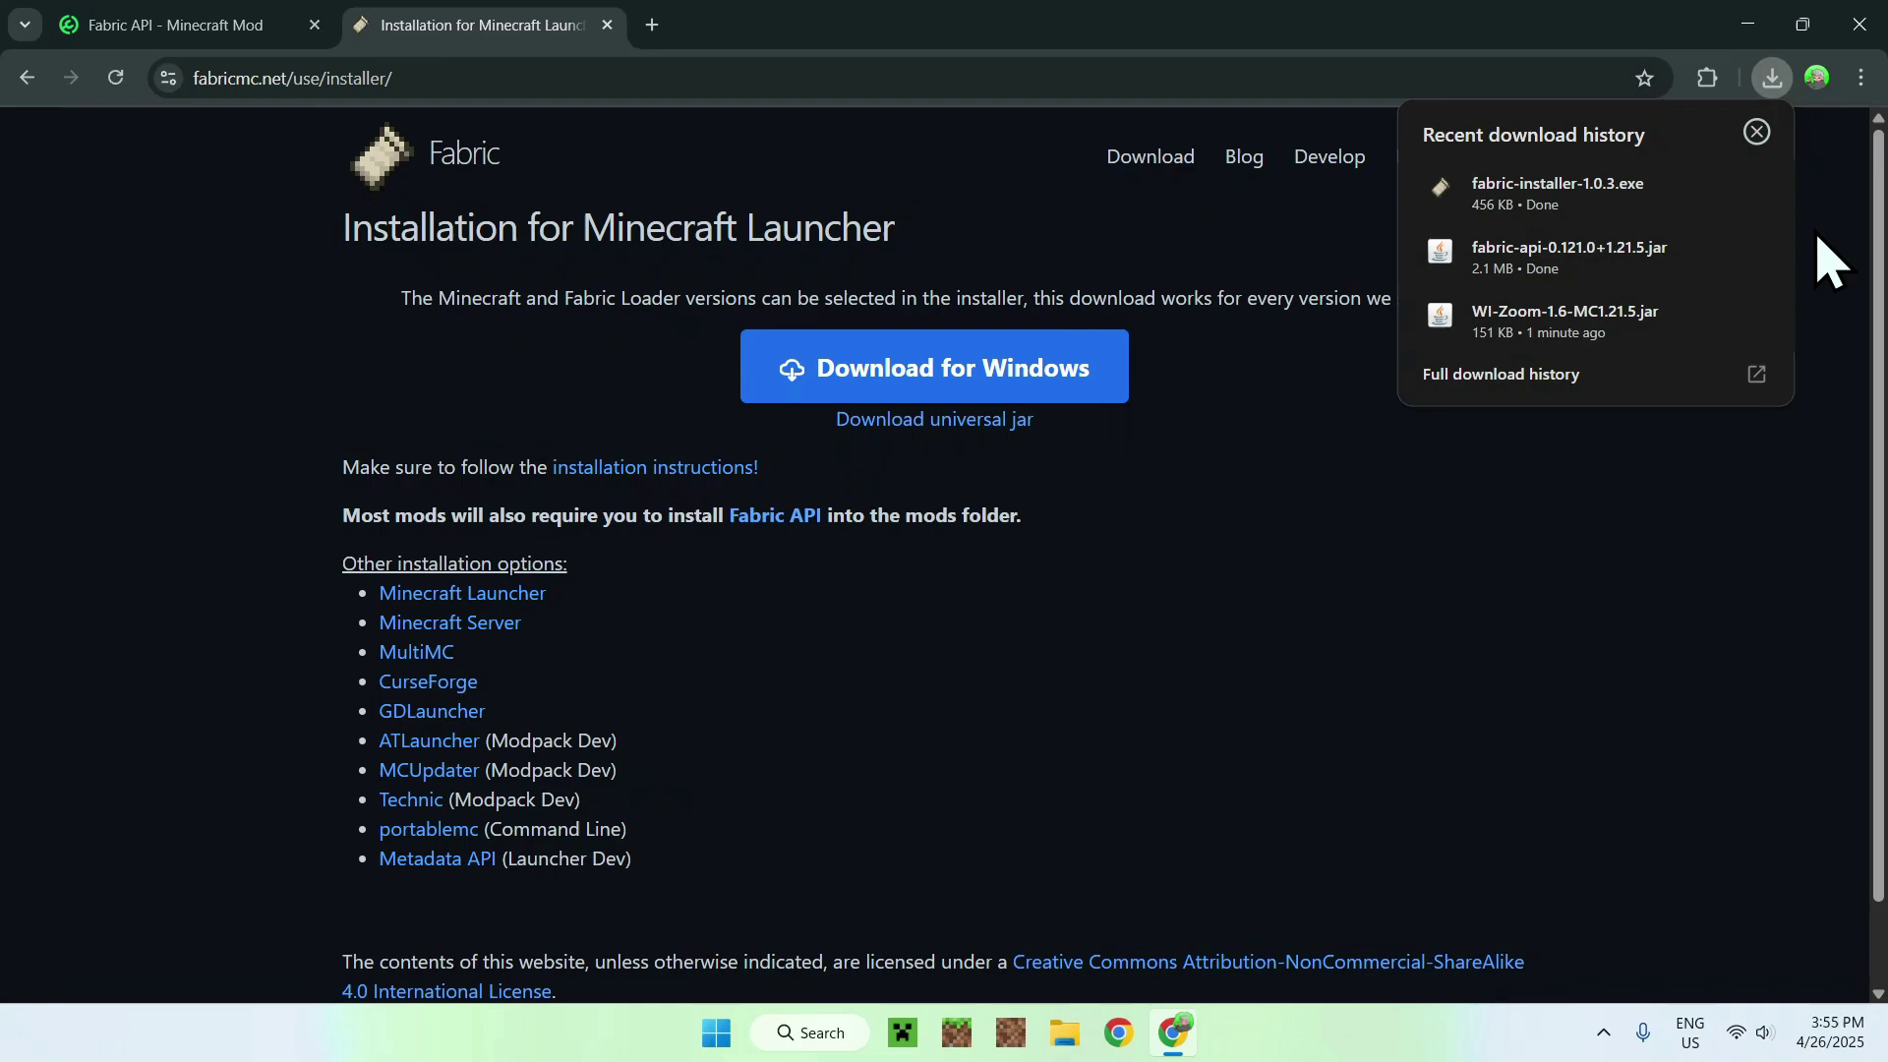
{"action": "left_click", "coordinate": [1859, 23]}
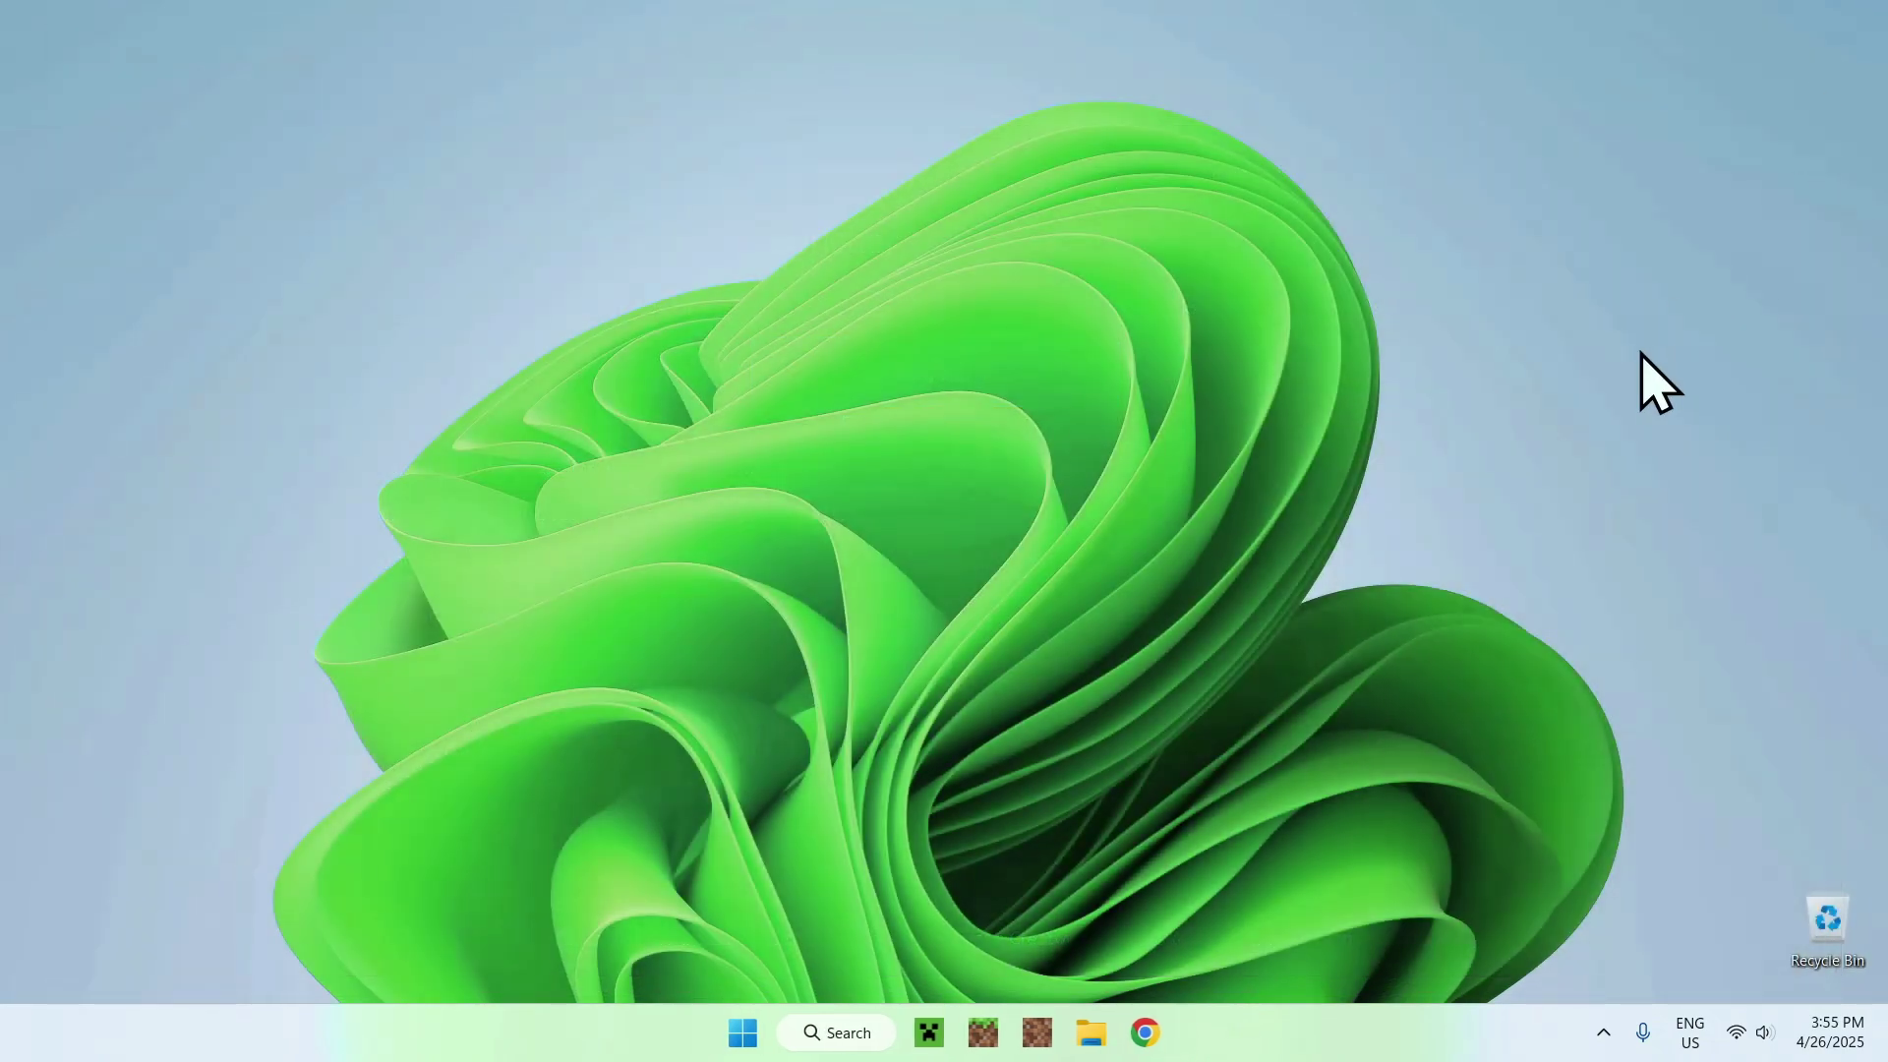
Step: Run fabric-installer-1.0.3.exe from the Downloads folder in File Explorer
{"action": "left_click", "coordinate": [1089, 1033]}
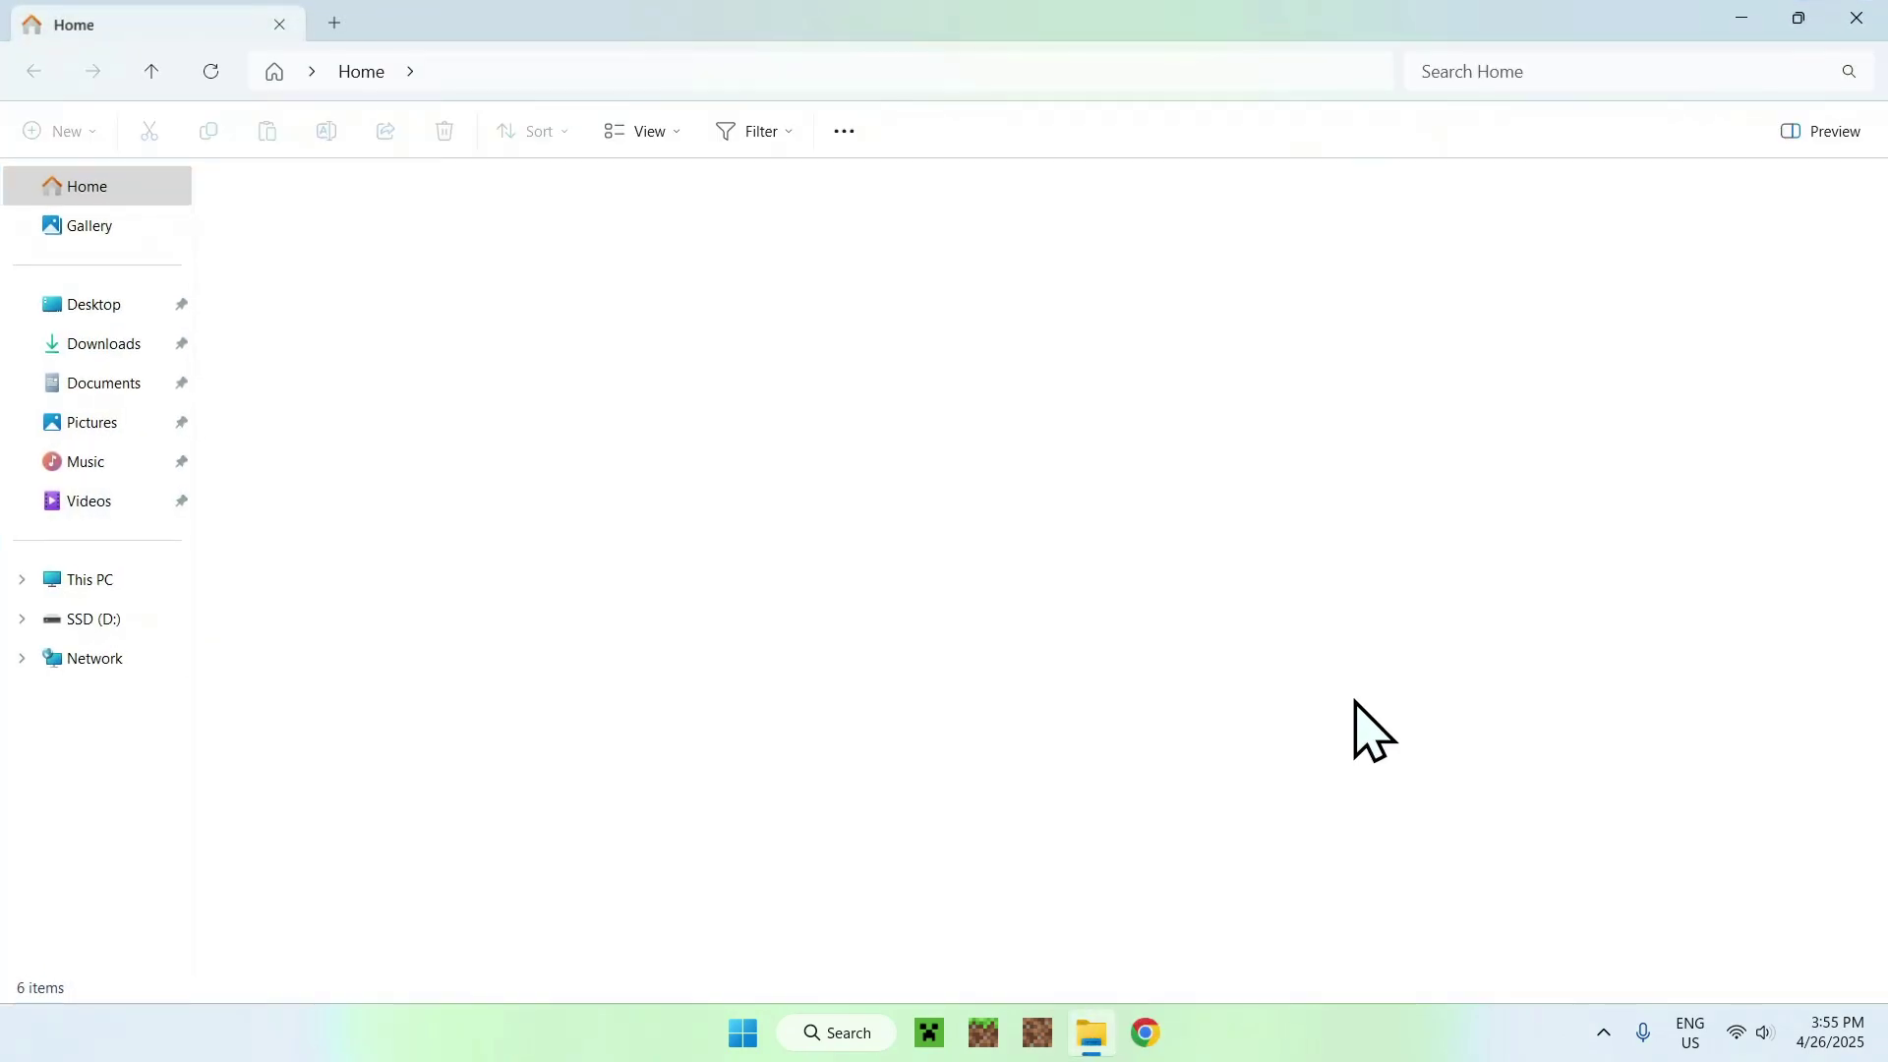
{"action": "left_click", "coordinate": [103, 346]}
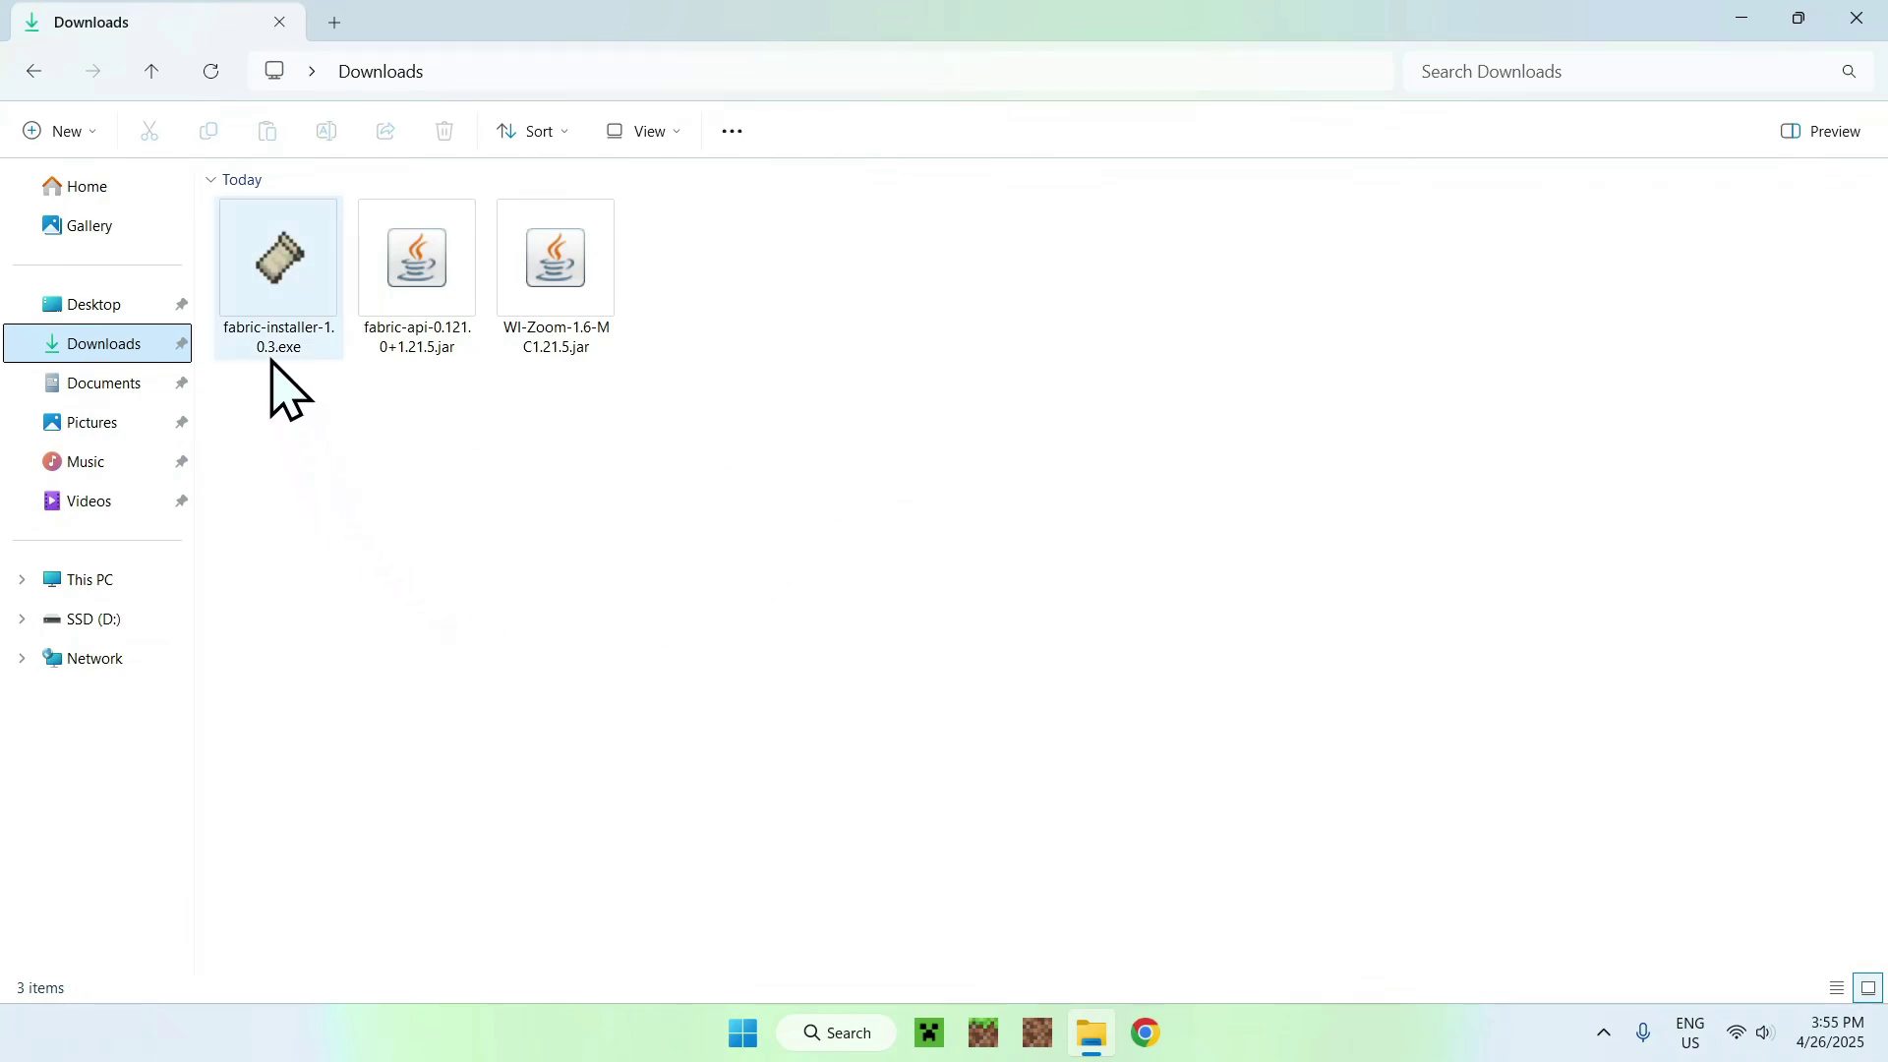
{"action": "double_click", "coordinate": [274, 334]}
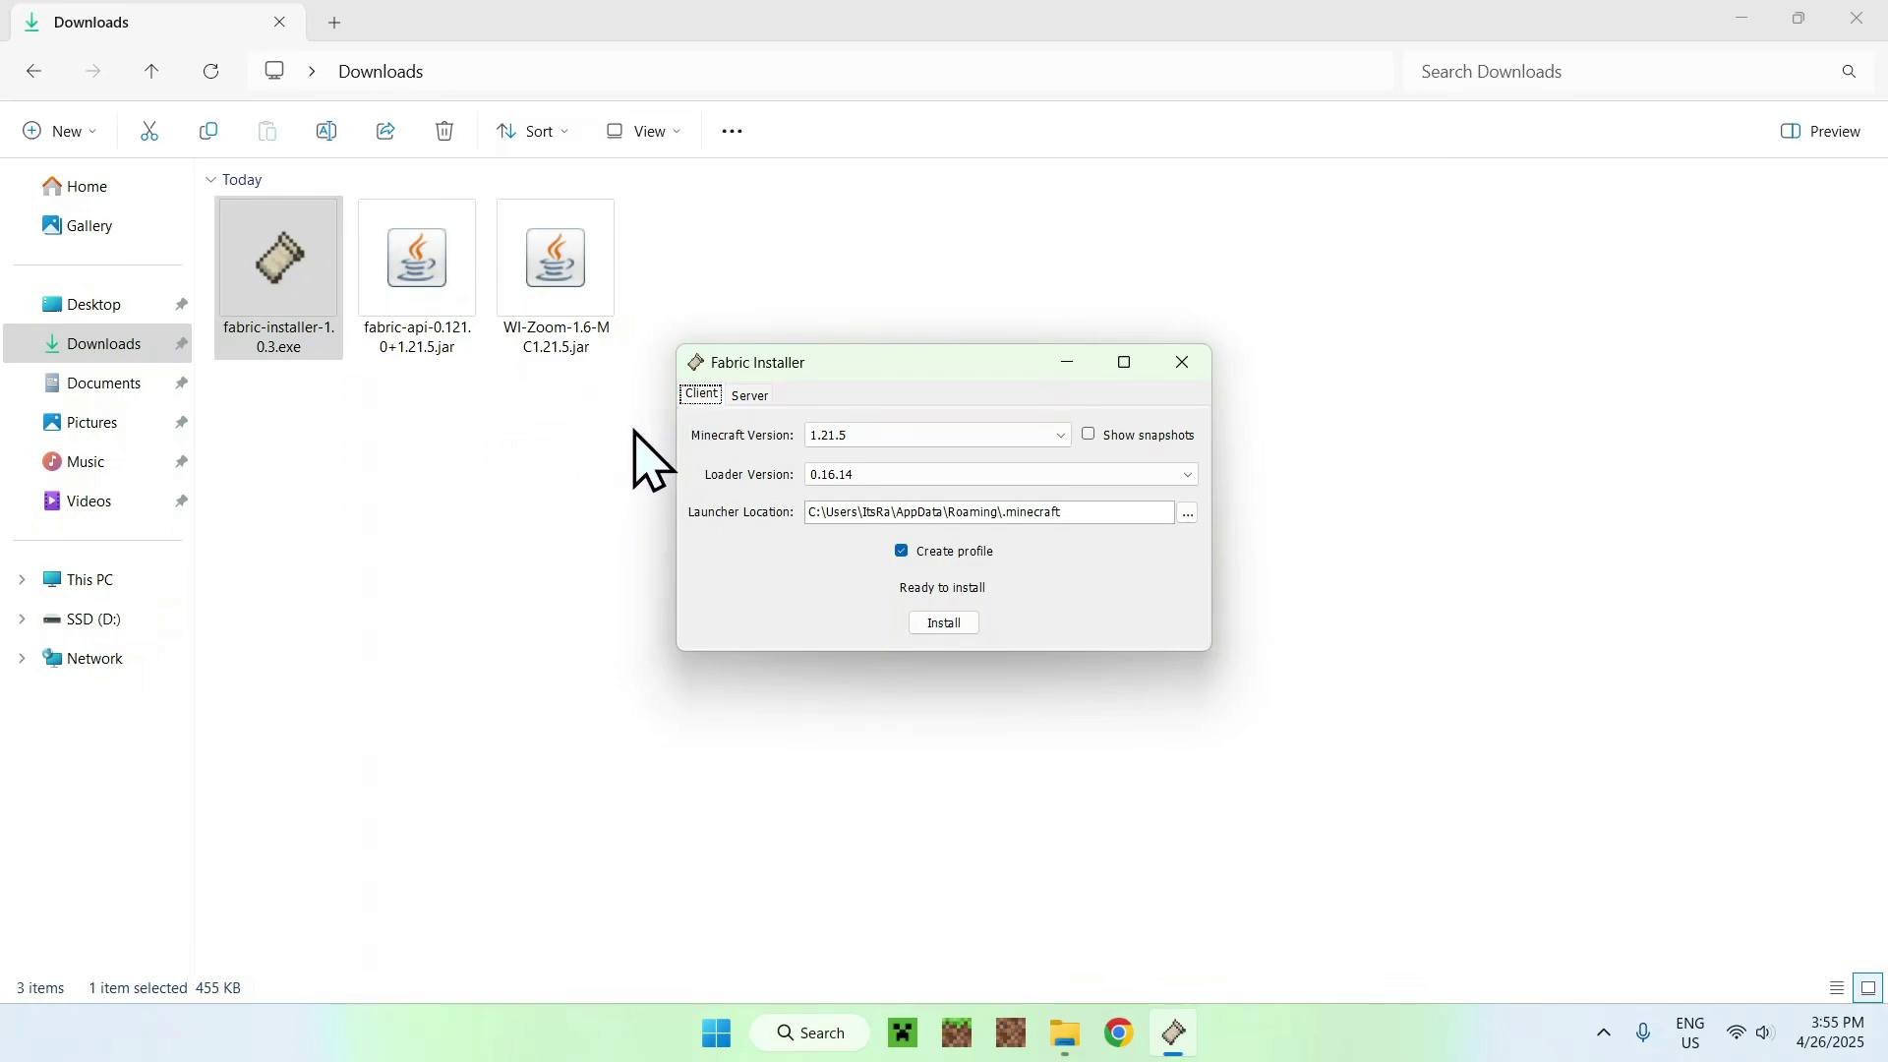
Step: Install Fabric Loader 0.16.14 for Minecraft 1.21.5, dismiss the success message, and close the installer
{"action": "left_click", "coordinate": [836, 433]}
{"action": "left_click", "coordinate": [826, 433]}
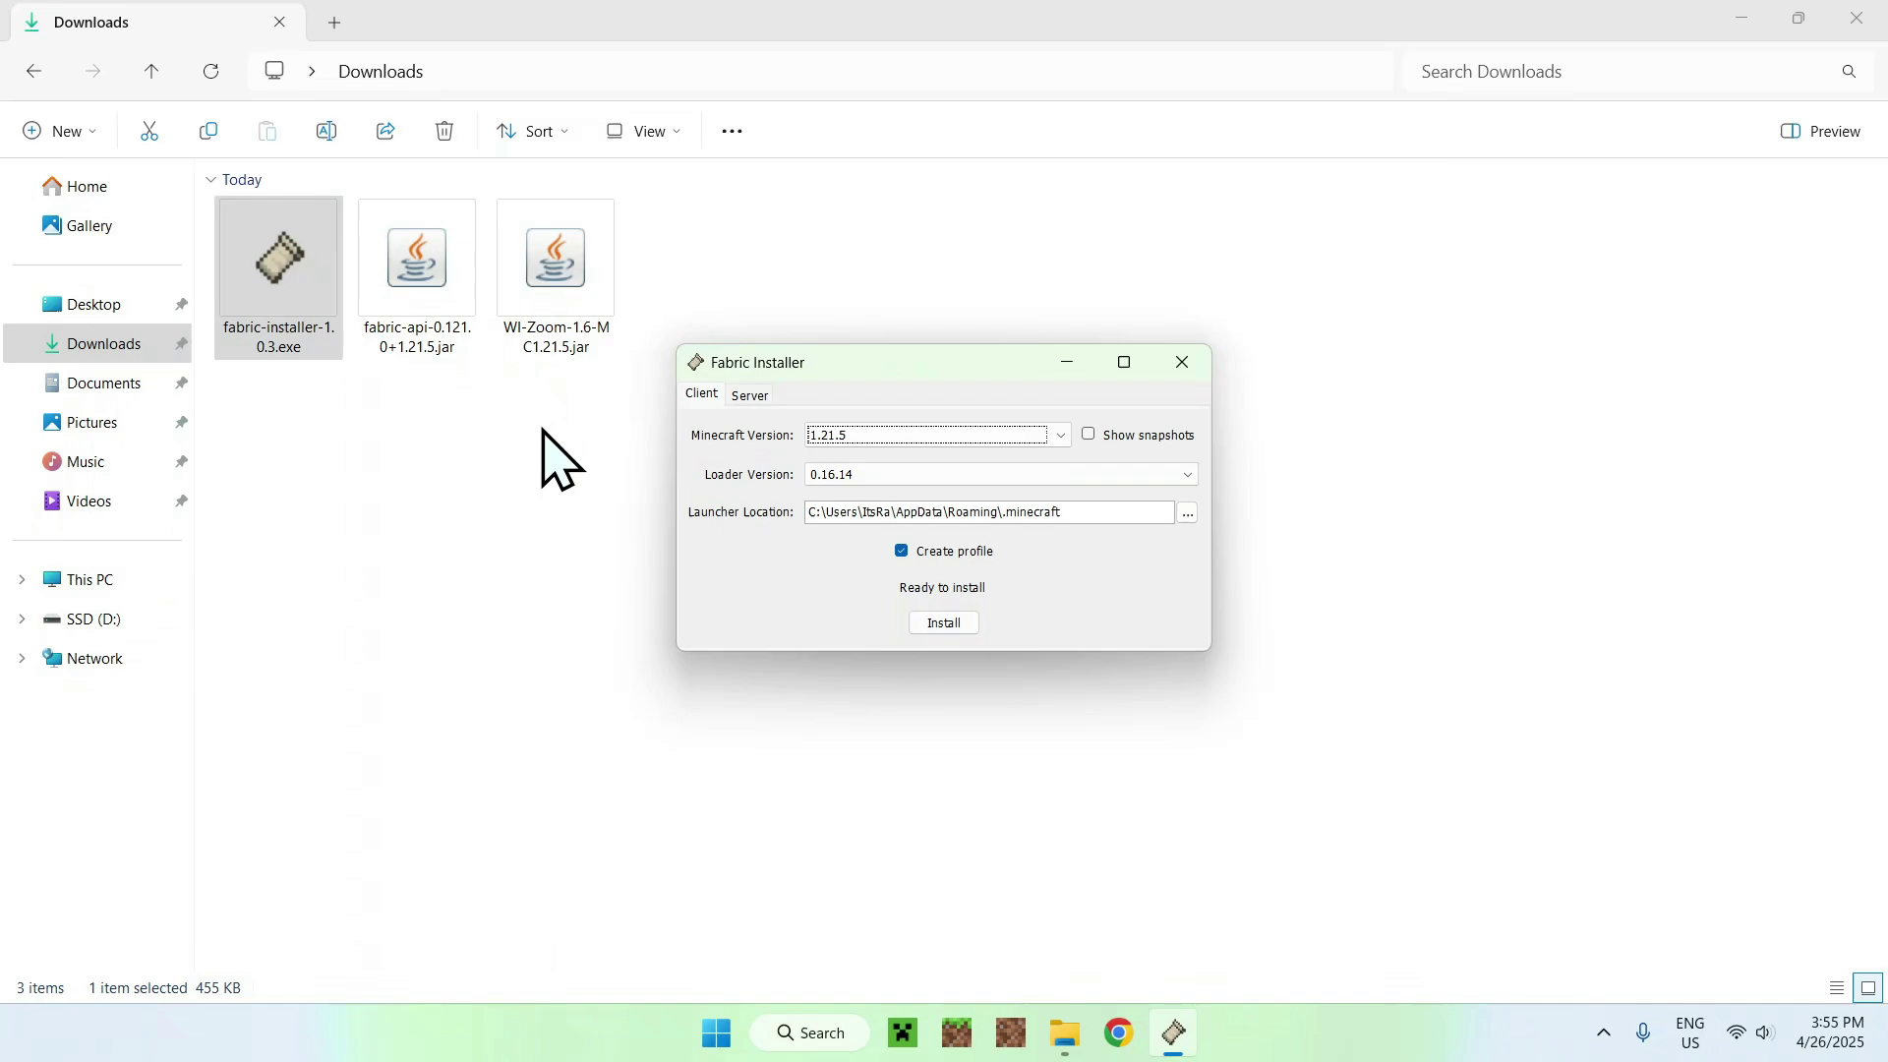
{"action": "left_click", "coordinate": [943, 624]}
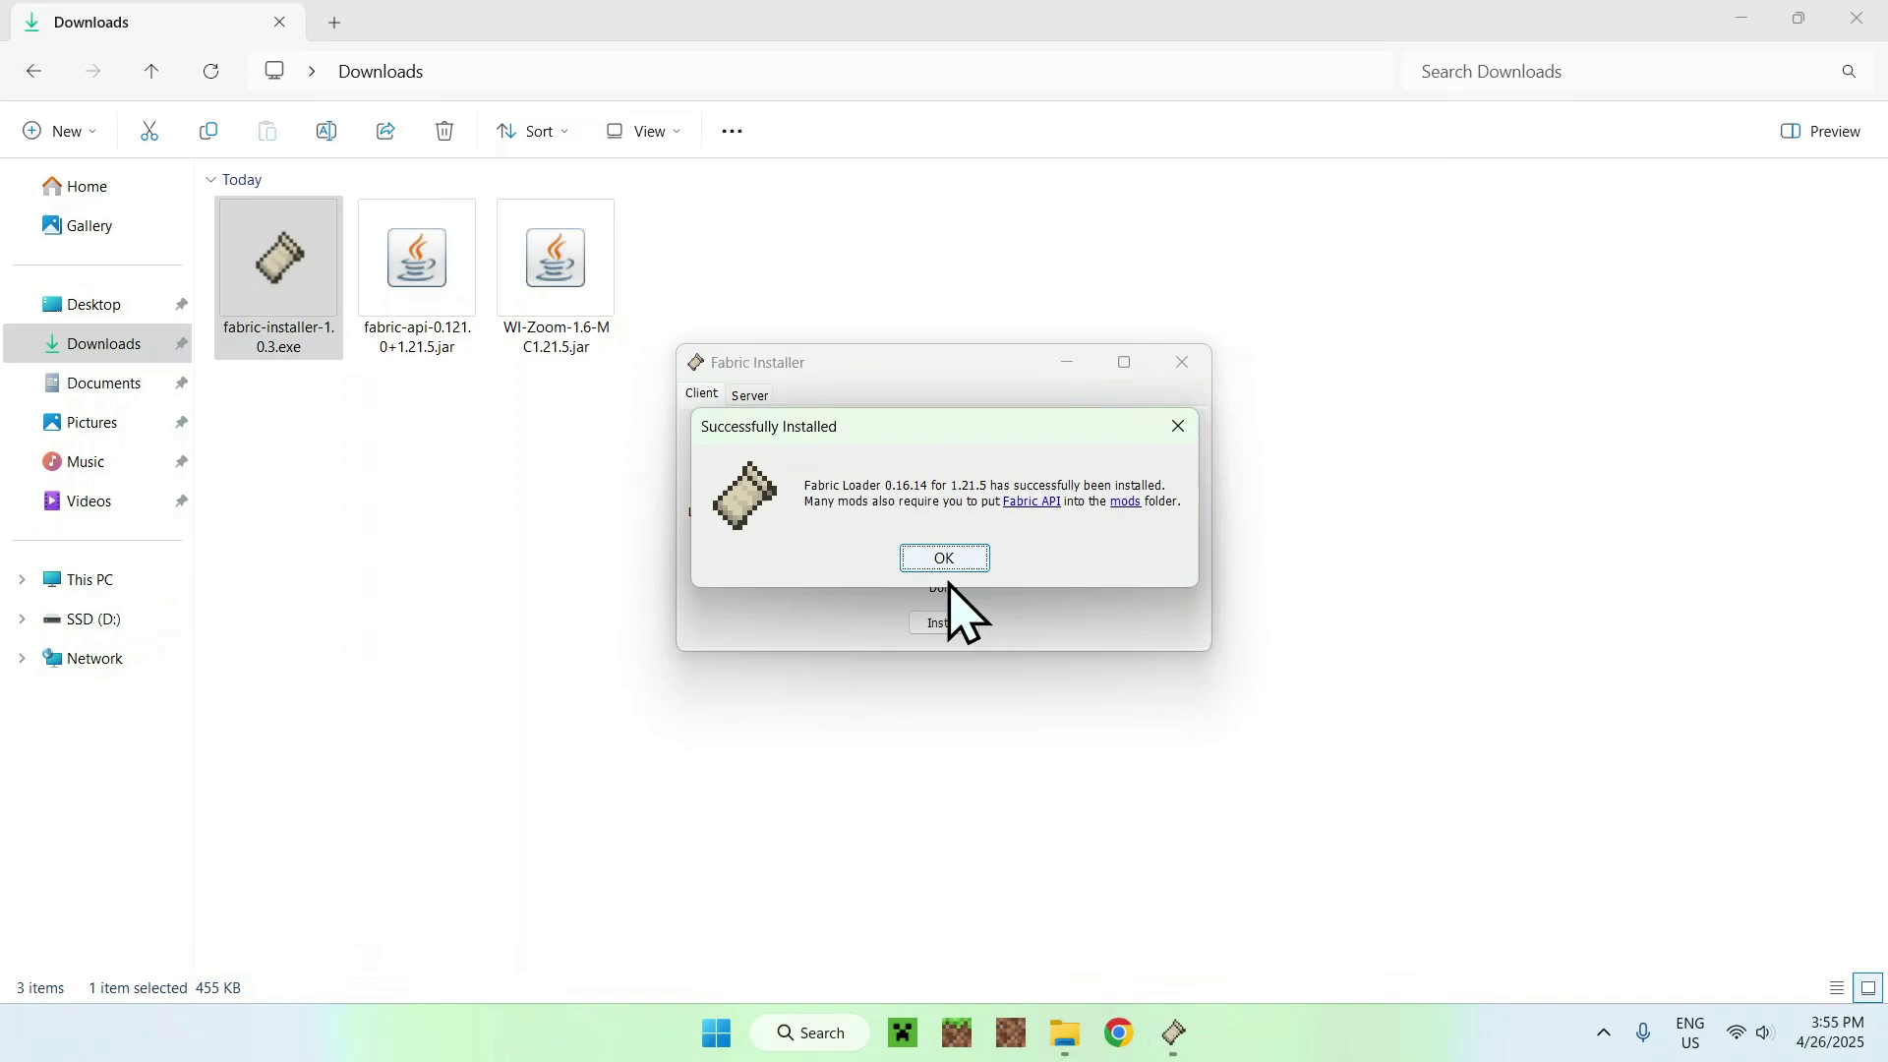
{"action": "left_click", "coordinate": [946, 559]}
{"action": "left_click", "coordinate": [1181, 362]}
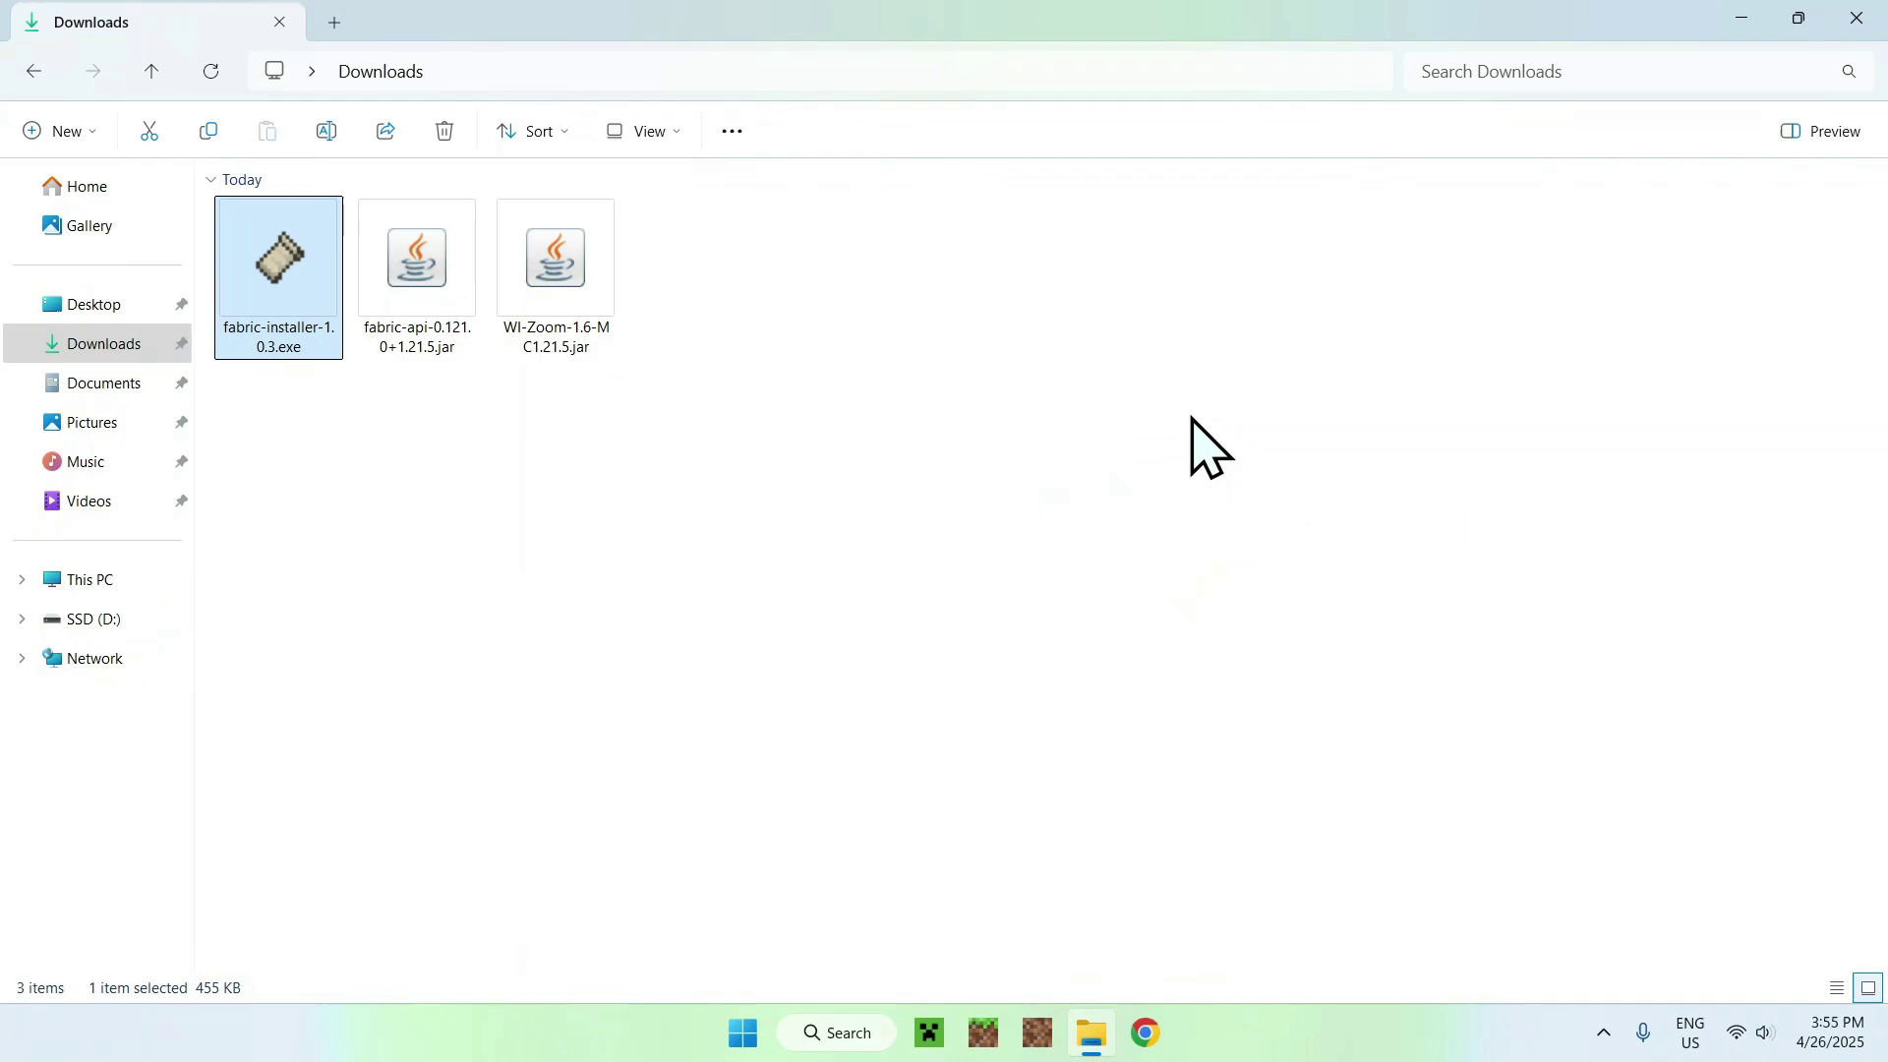
Step: From the launcher's Installations list, open the fabric-loader-1.21.5 game folder and select mods
{"action": "left_click", "coordinate": [930, 1030]}
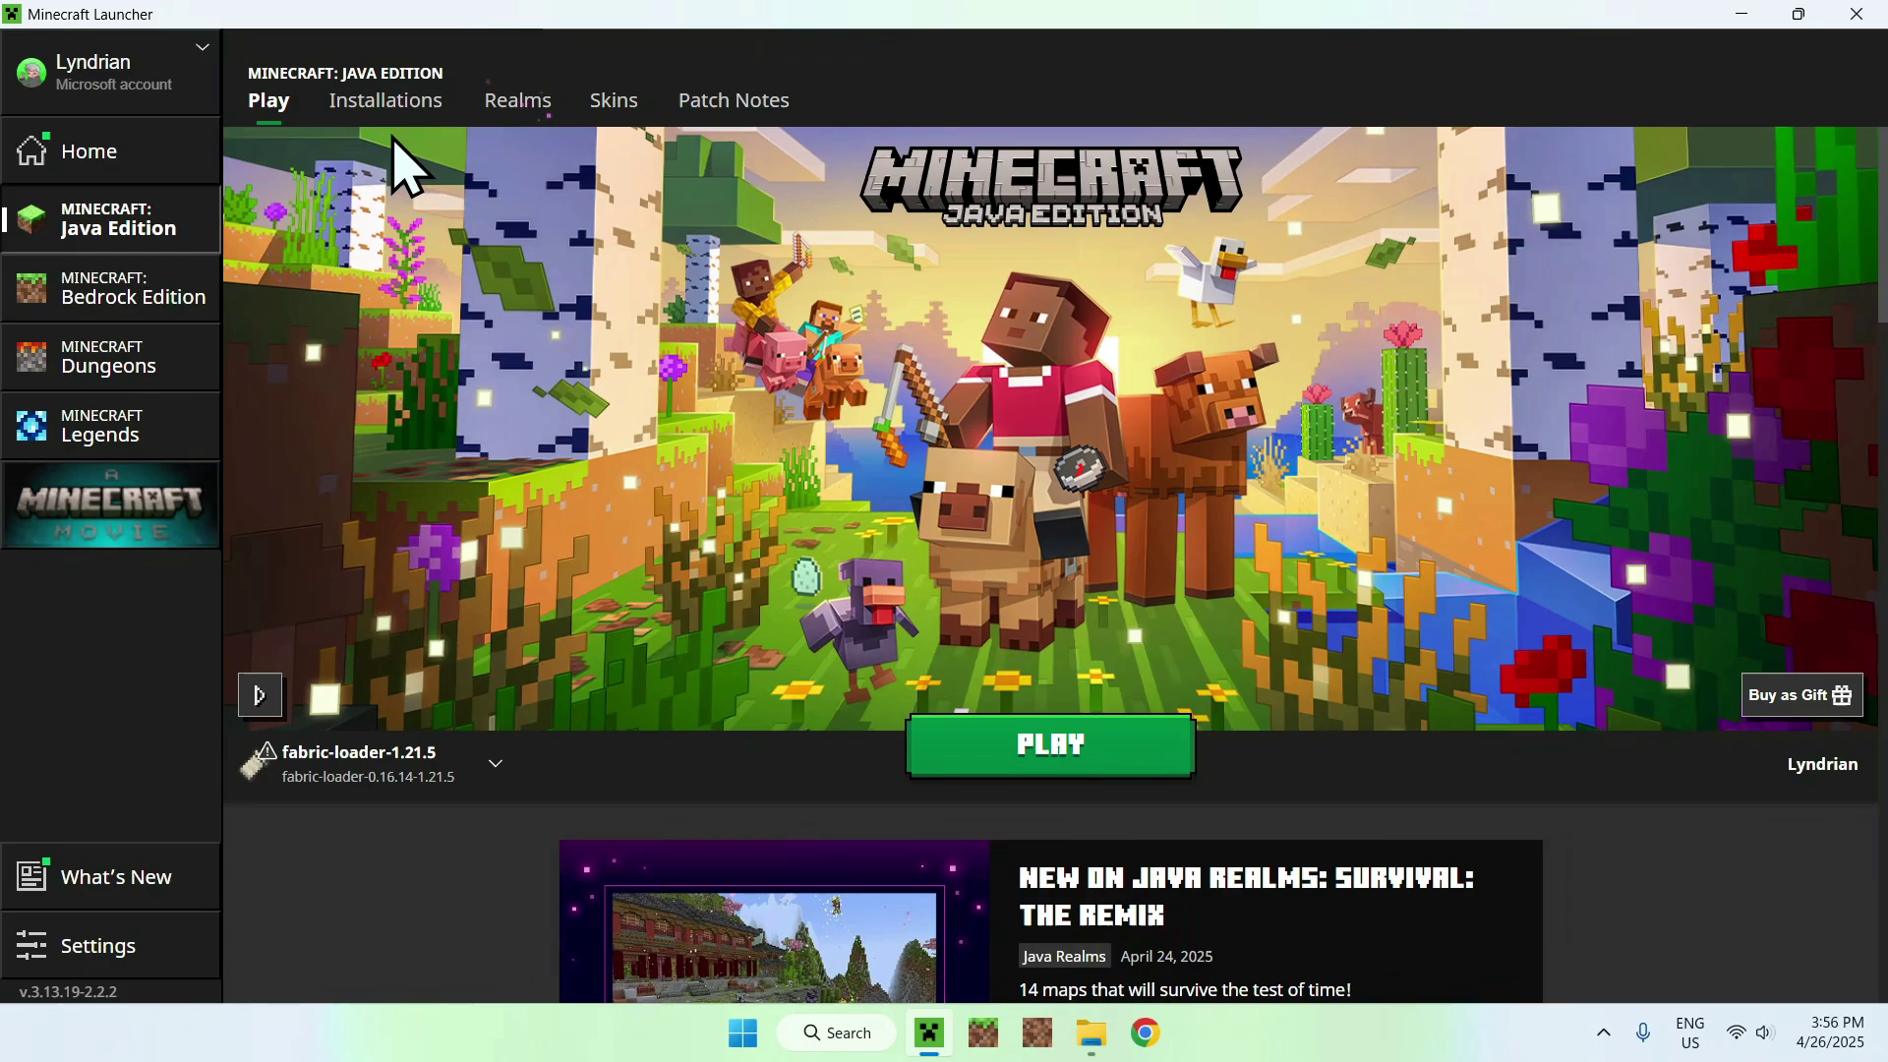
{"action": "left_click", "coordinate": [370, 112]}
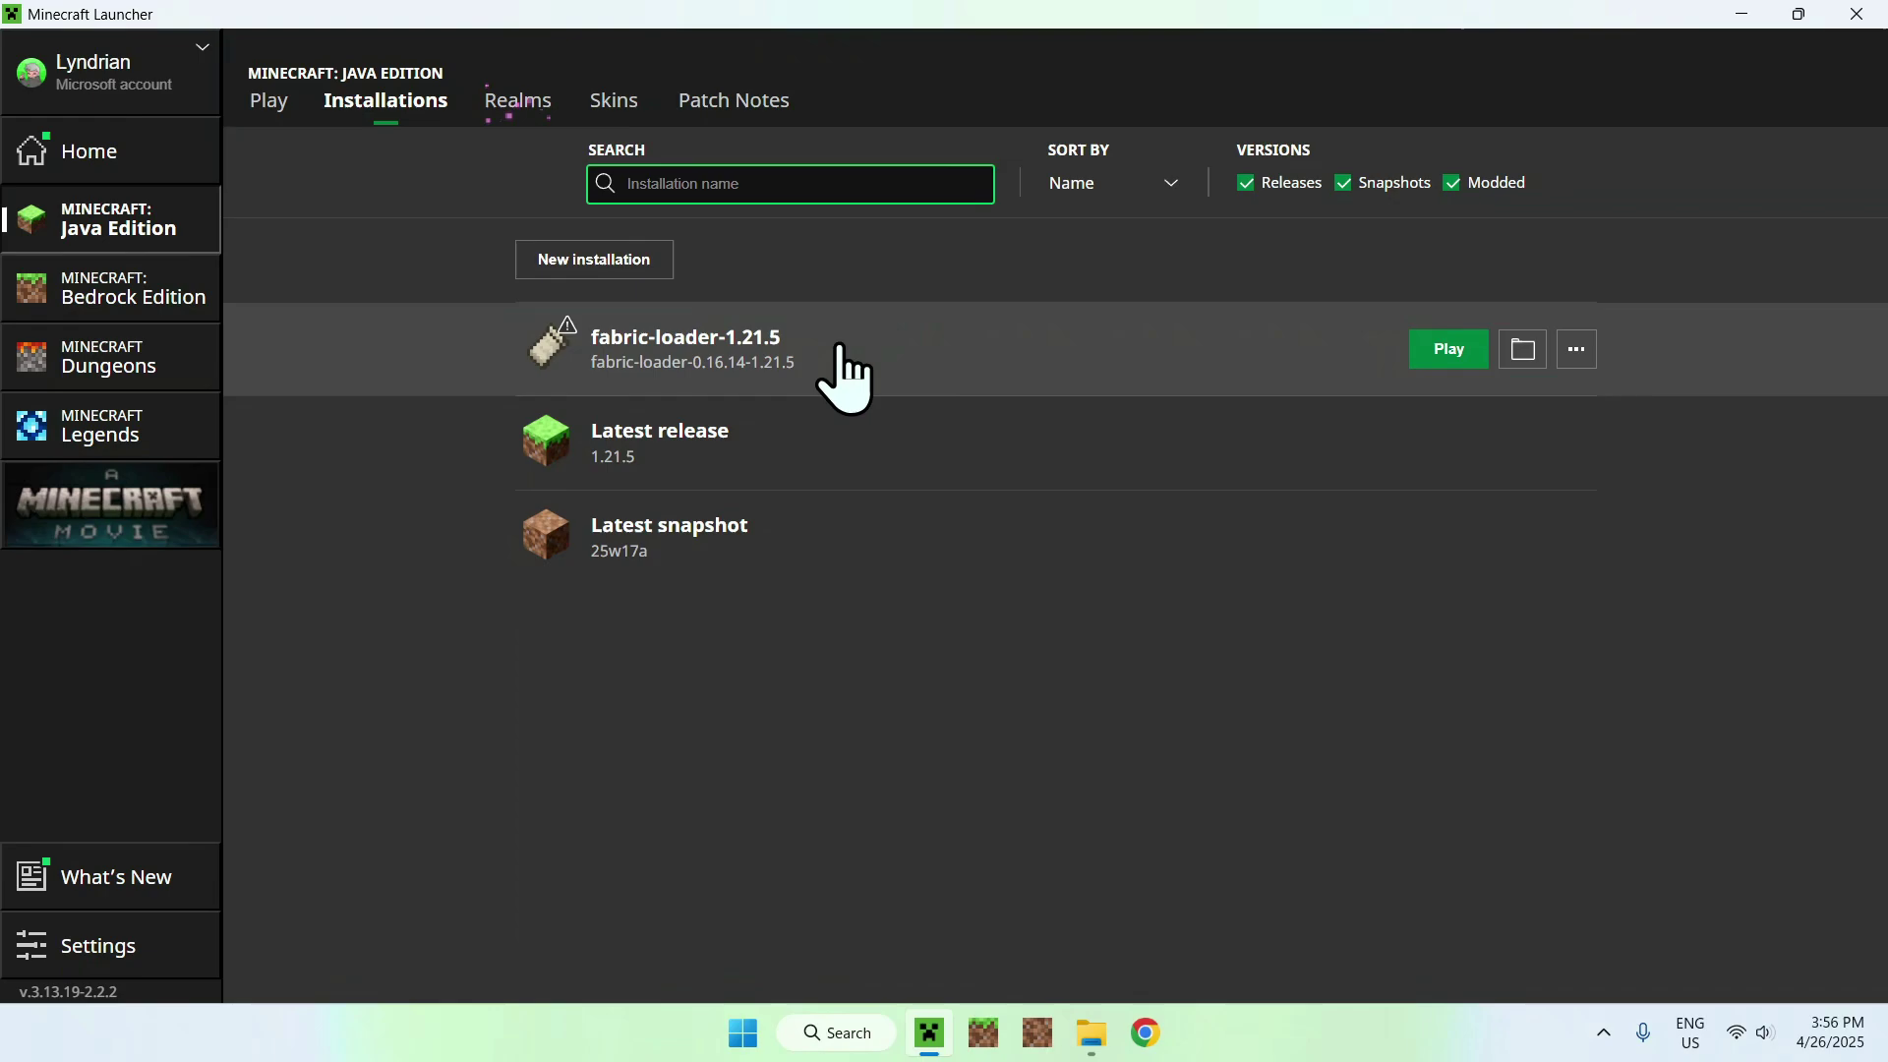
{"action": "left_click", "coordinate": [1522, 352]}
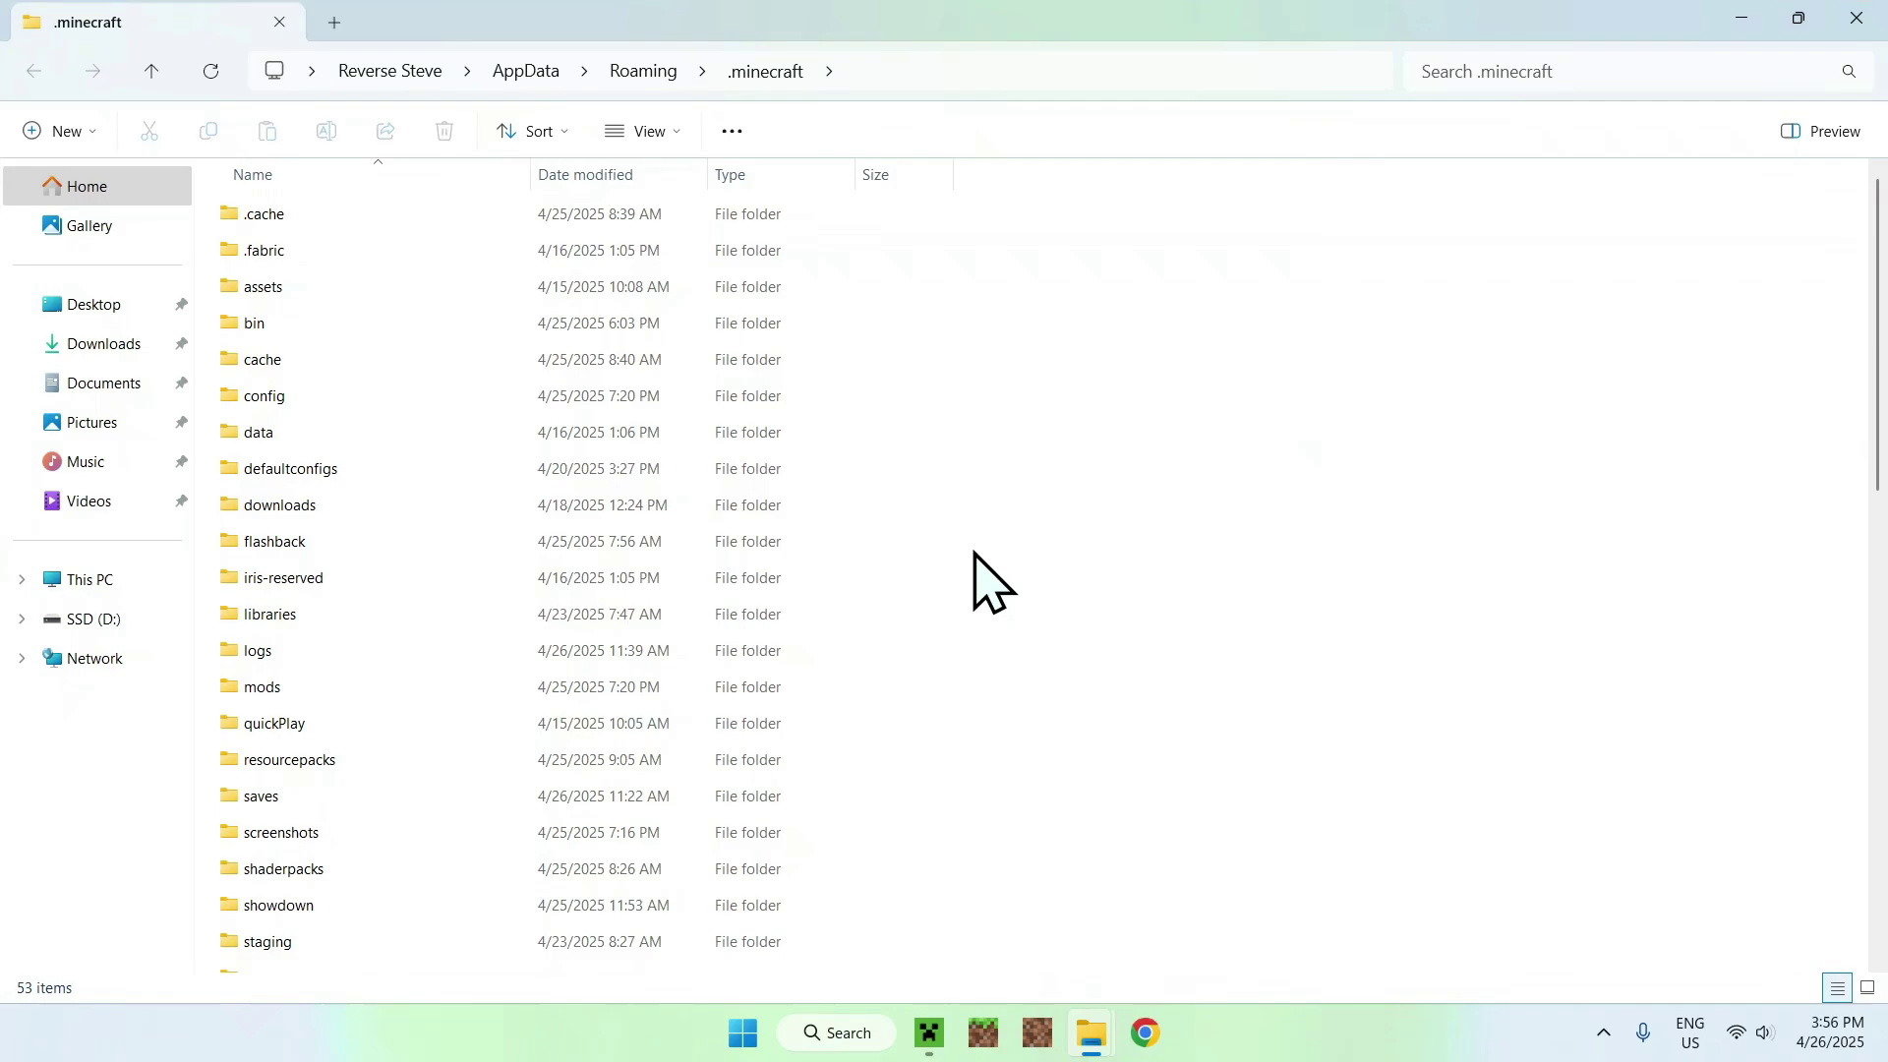
{"action": "left_click", "coordinate": [593, 683]}
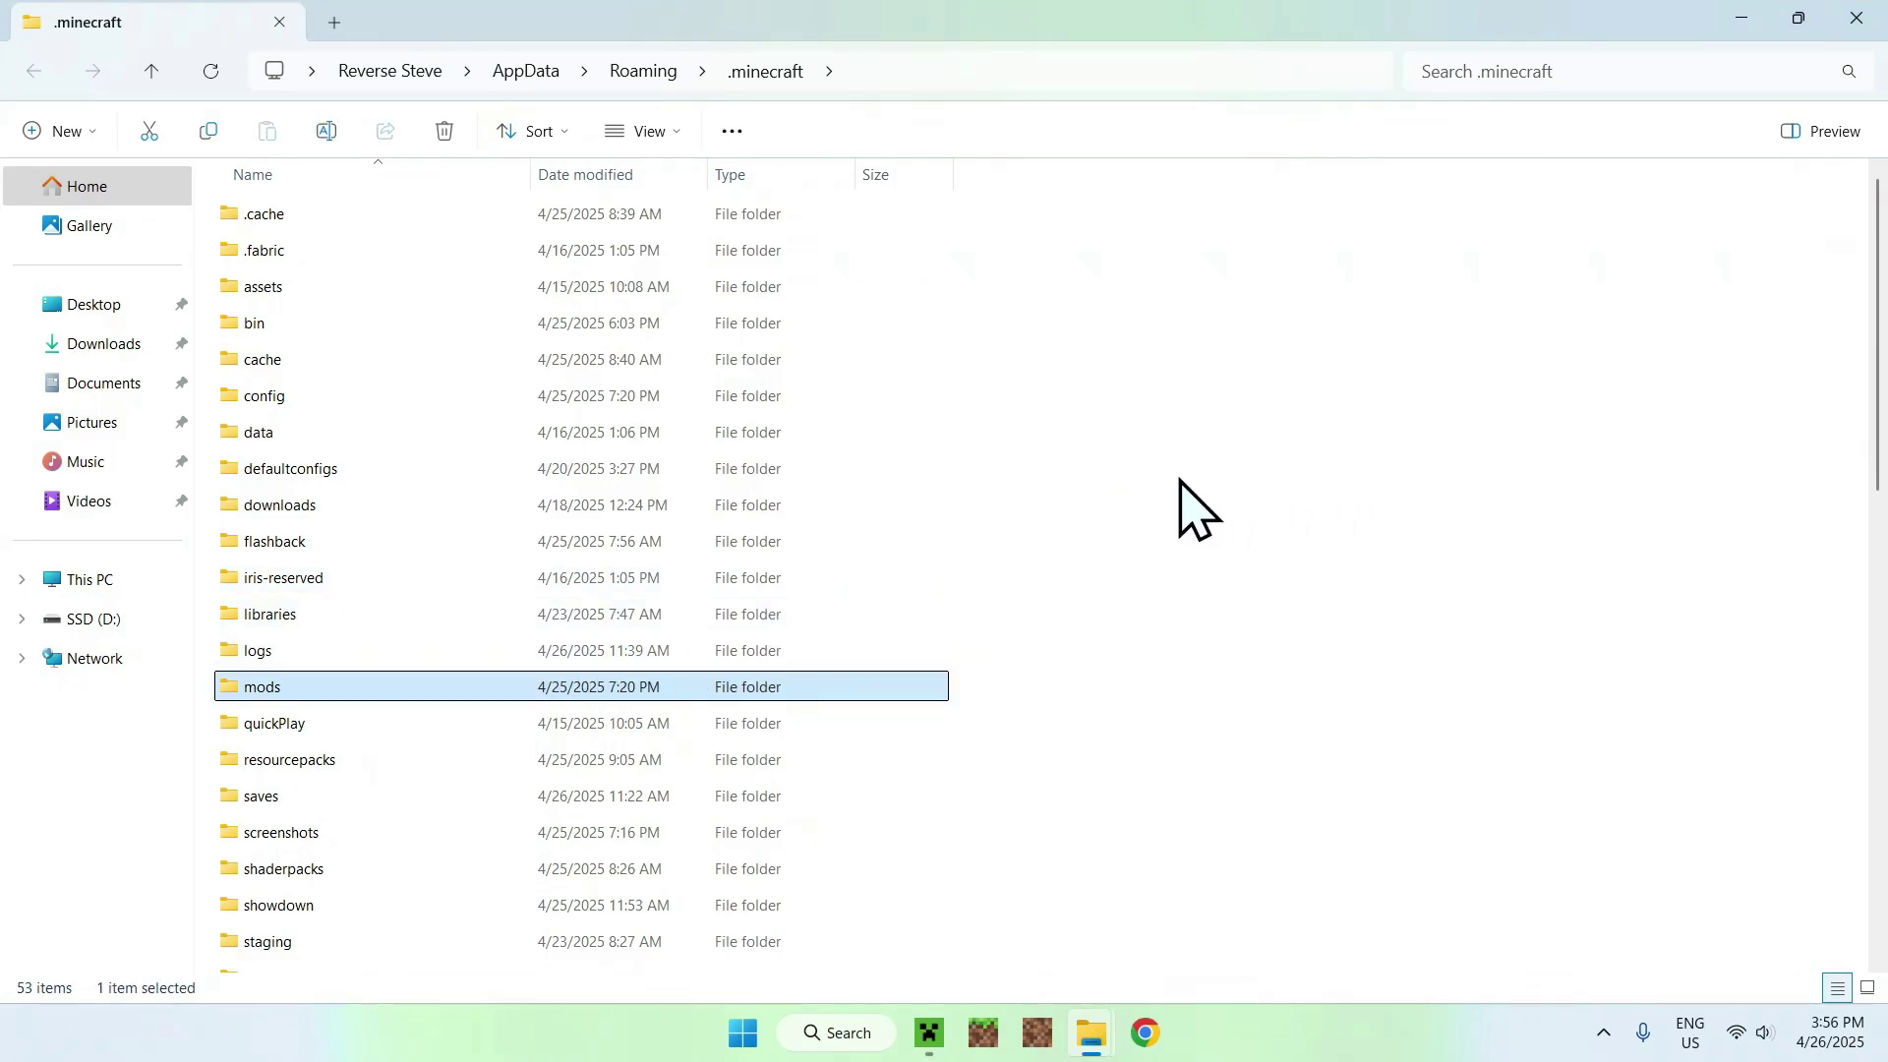
Step: Copy fabric-api-0.121.0+1.21.5.jar and WI-Zoom-1.6-MC1.21.5.jar from Downloads into the mods folder
{"action": "double_click", "coordinate": [434, 687]}
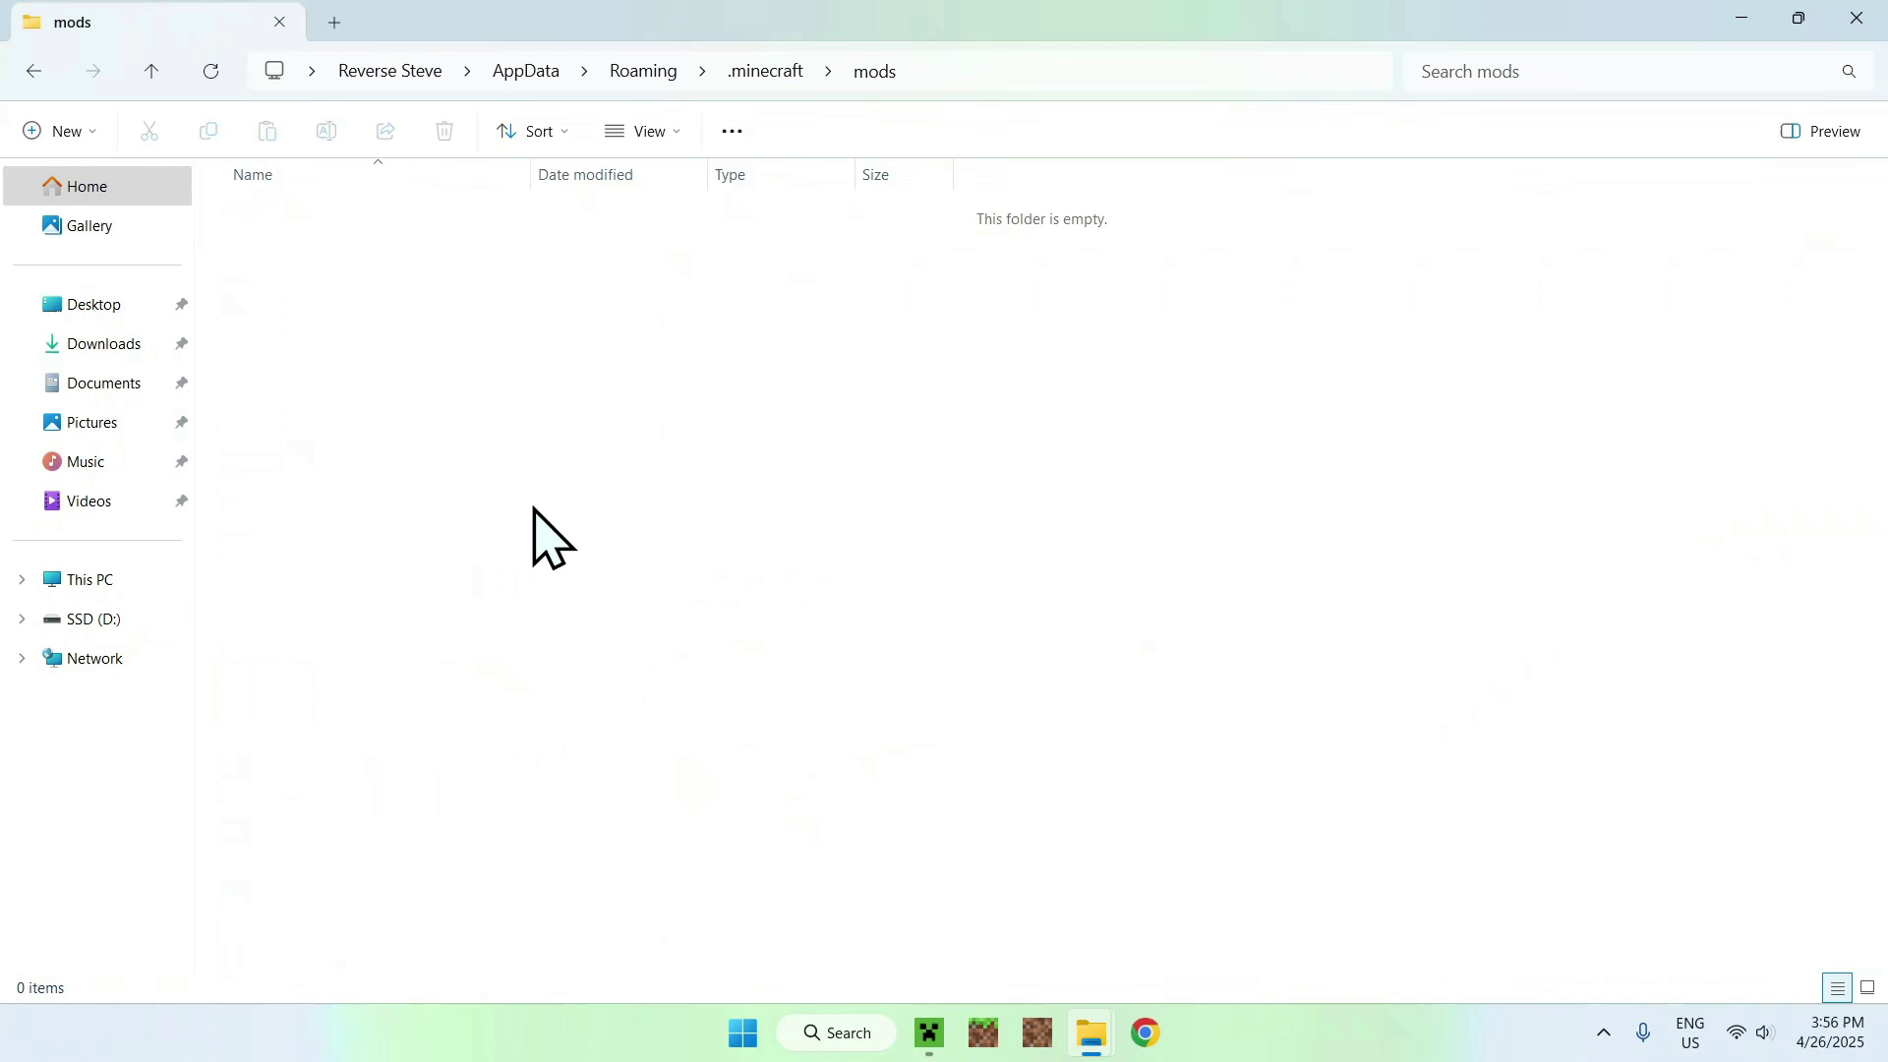
{"action": "left_click", "coordinate": [130, 349]}
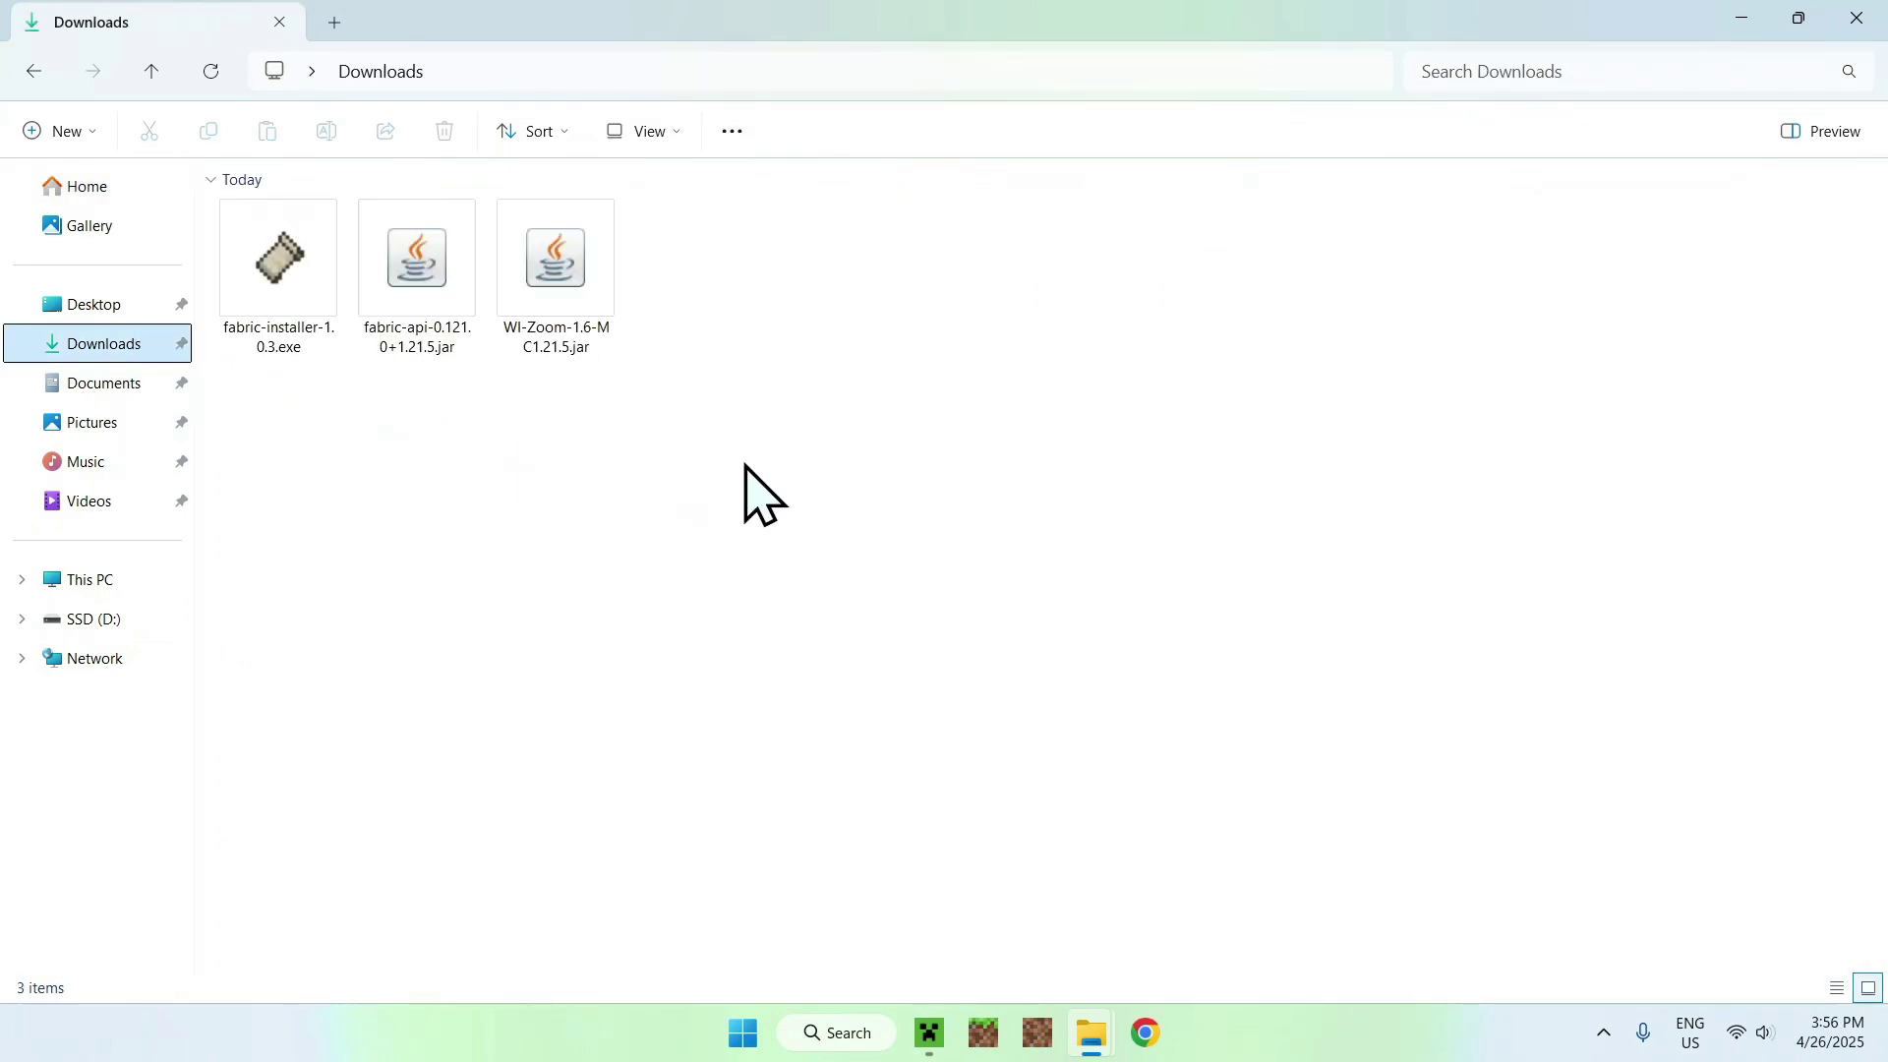
{"action": "left_click_drag", "start_coordinate": [749, 459], "coordinate": [422, 308]}
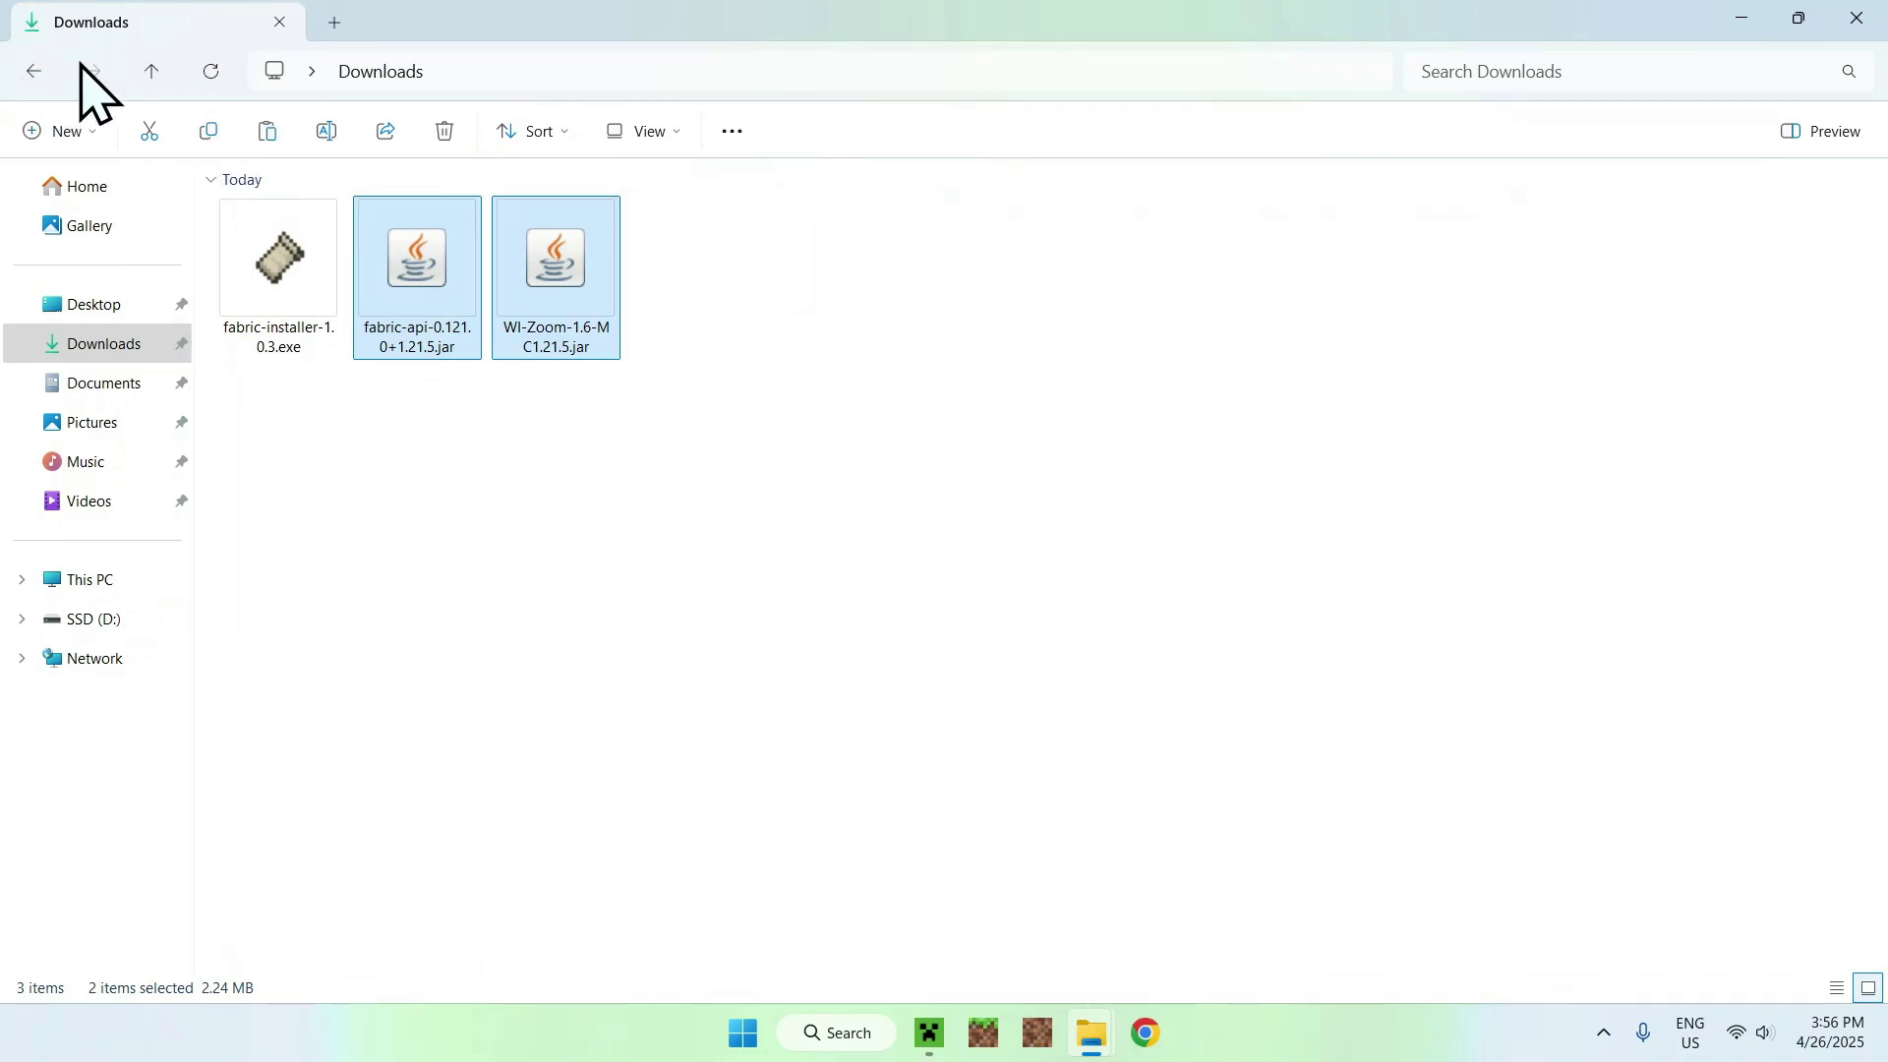
{"action": "left_click", "coordinate": [38, 74]}
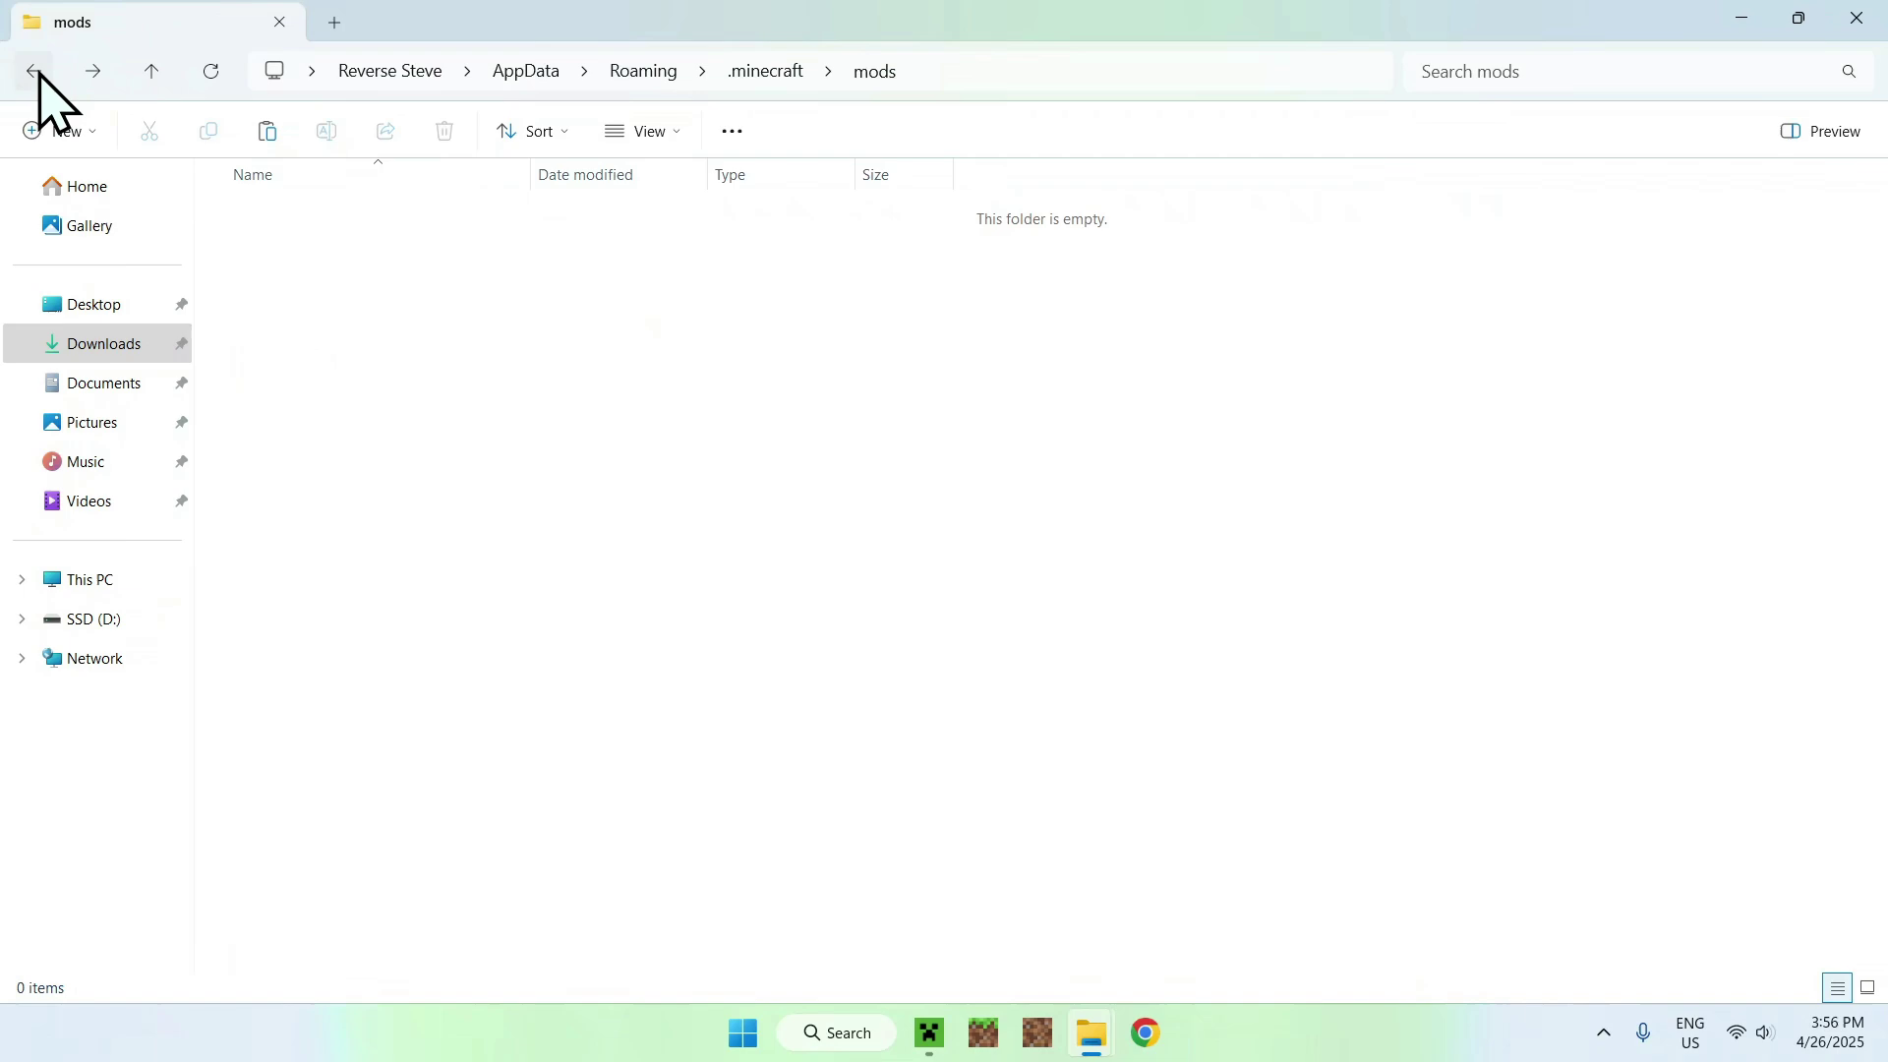
{"action": "left_click", "coordinate": [266, 131]}
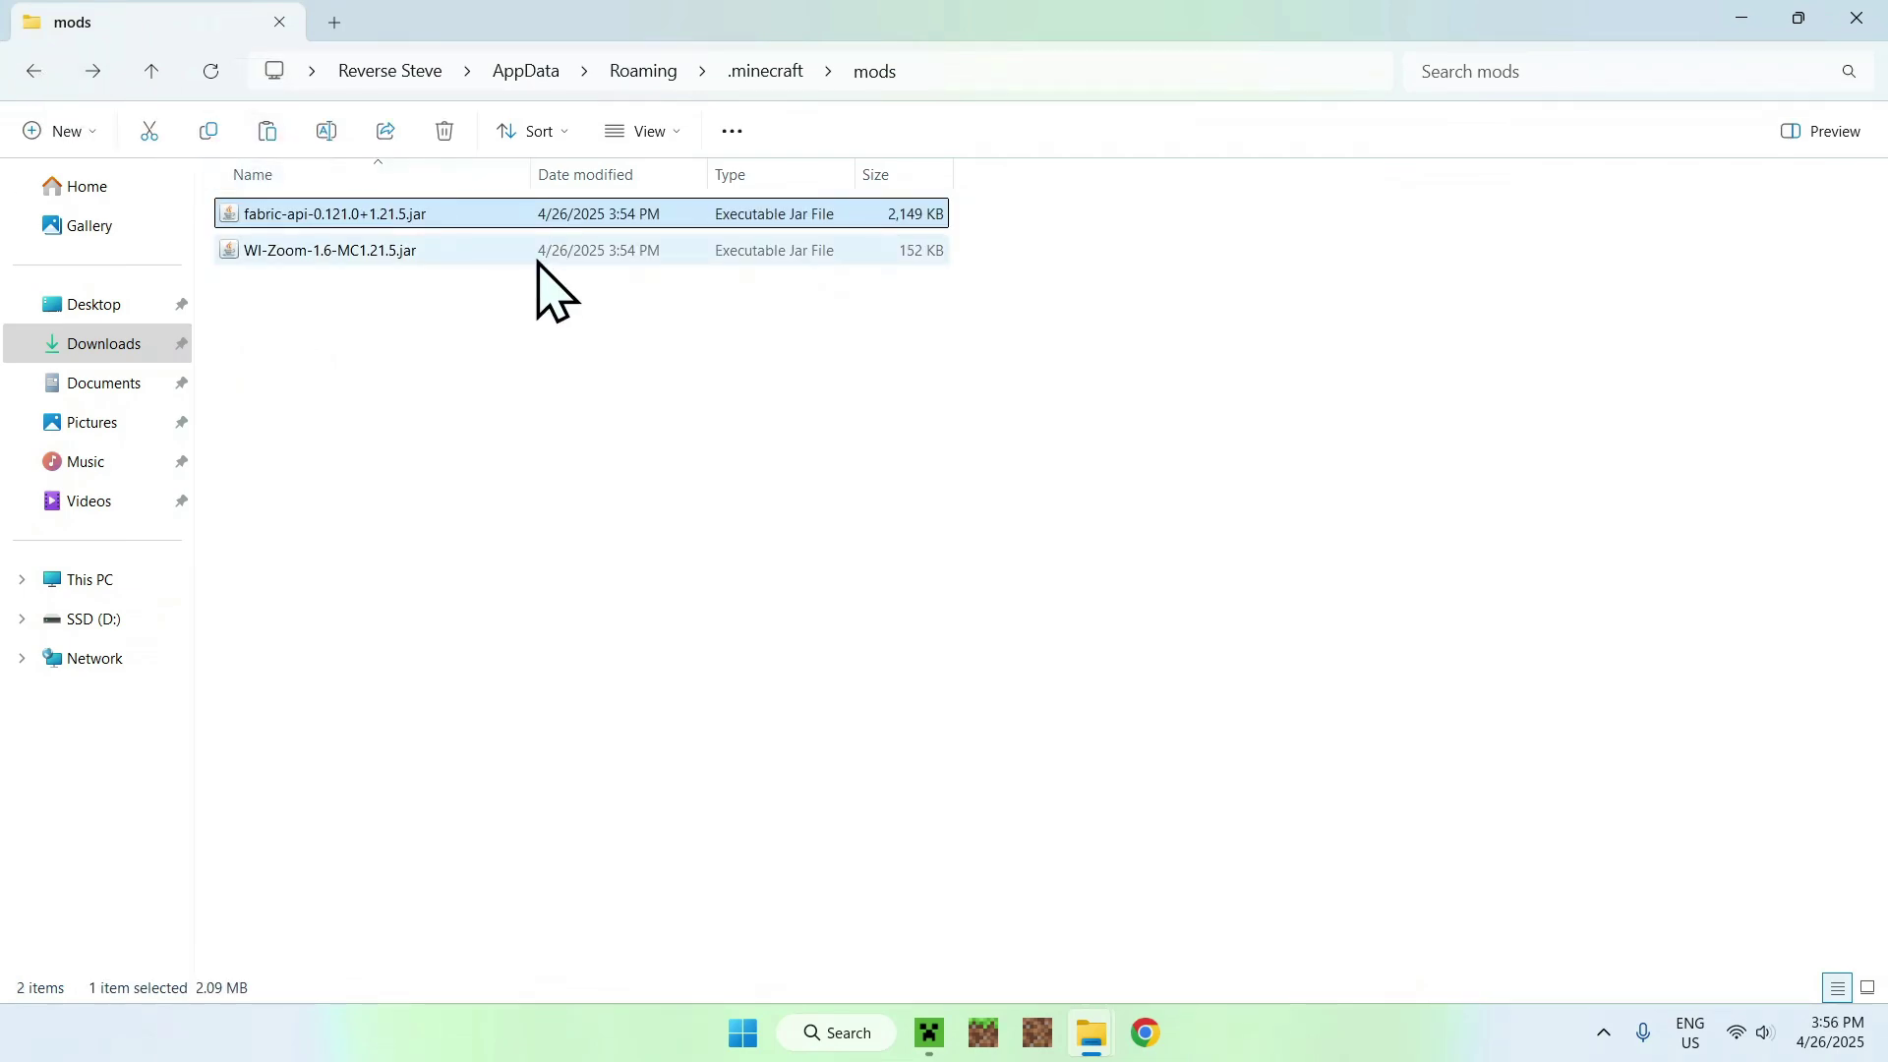
{"action": "left_click", "coordinate": [615, 313]}
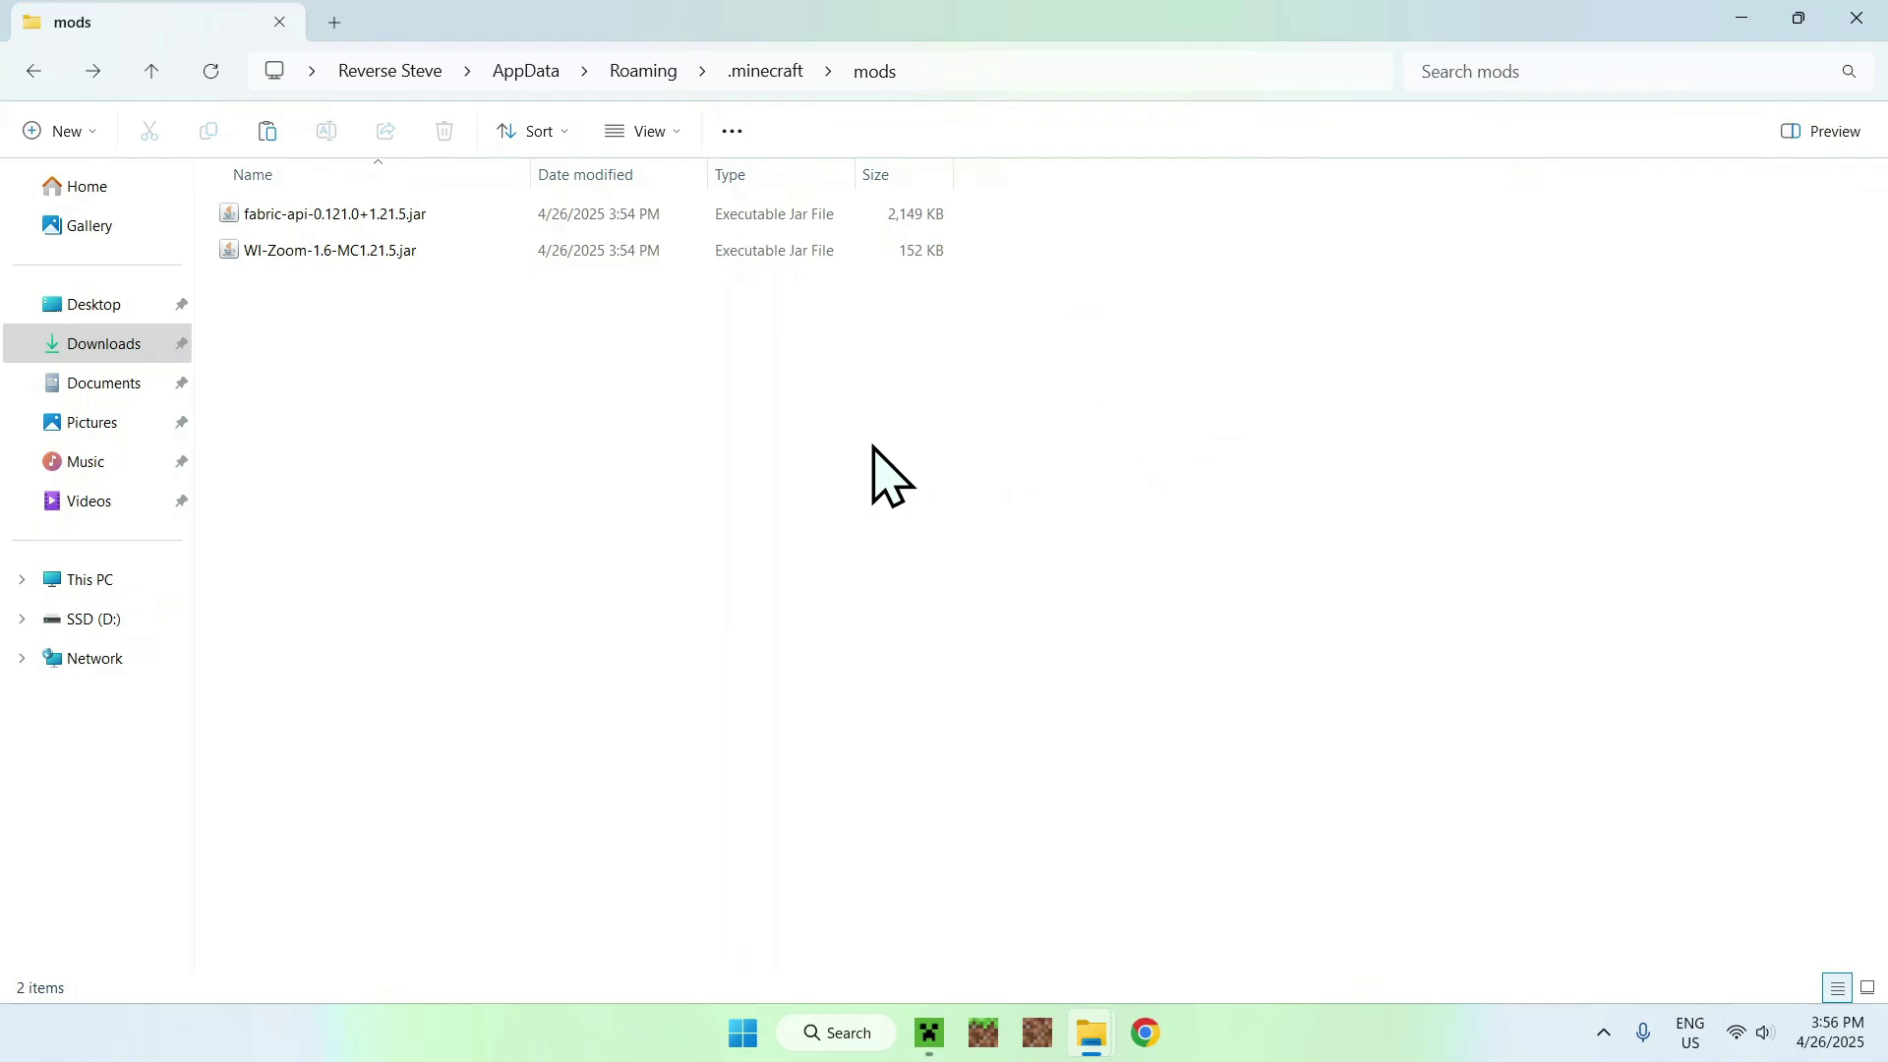
Step: Launch Minecraft with the fabric-loader-1.21.5 profile from the launcher's Play page
{"action": "left_click", "coordinate": [927, 1033]}
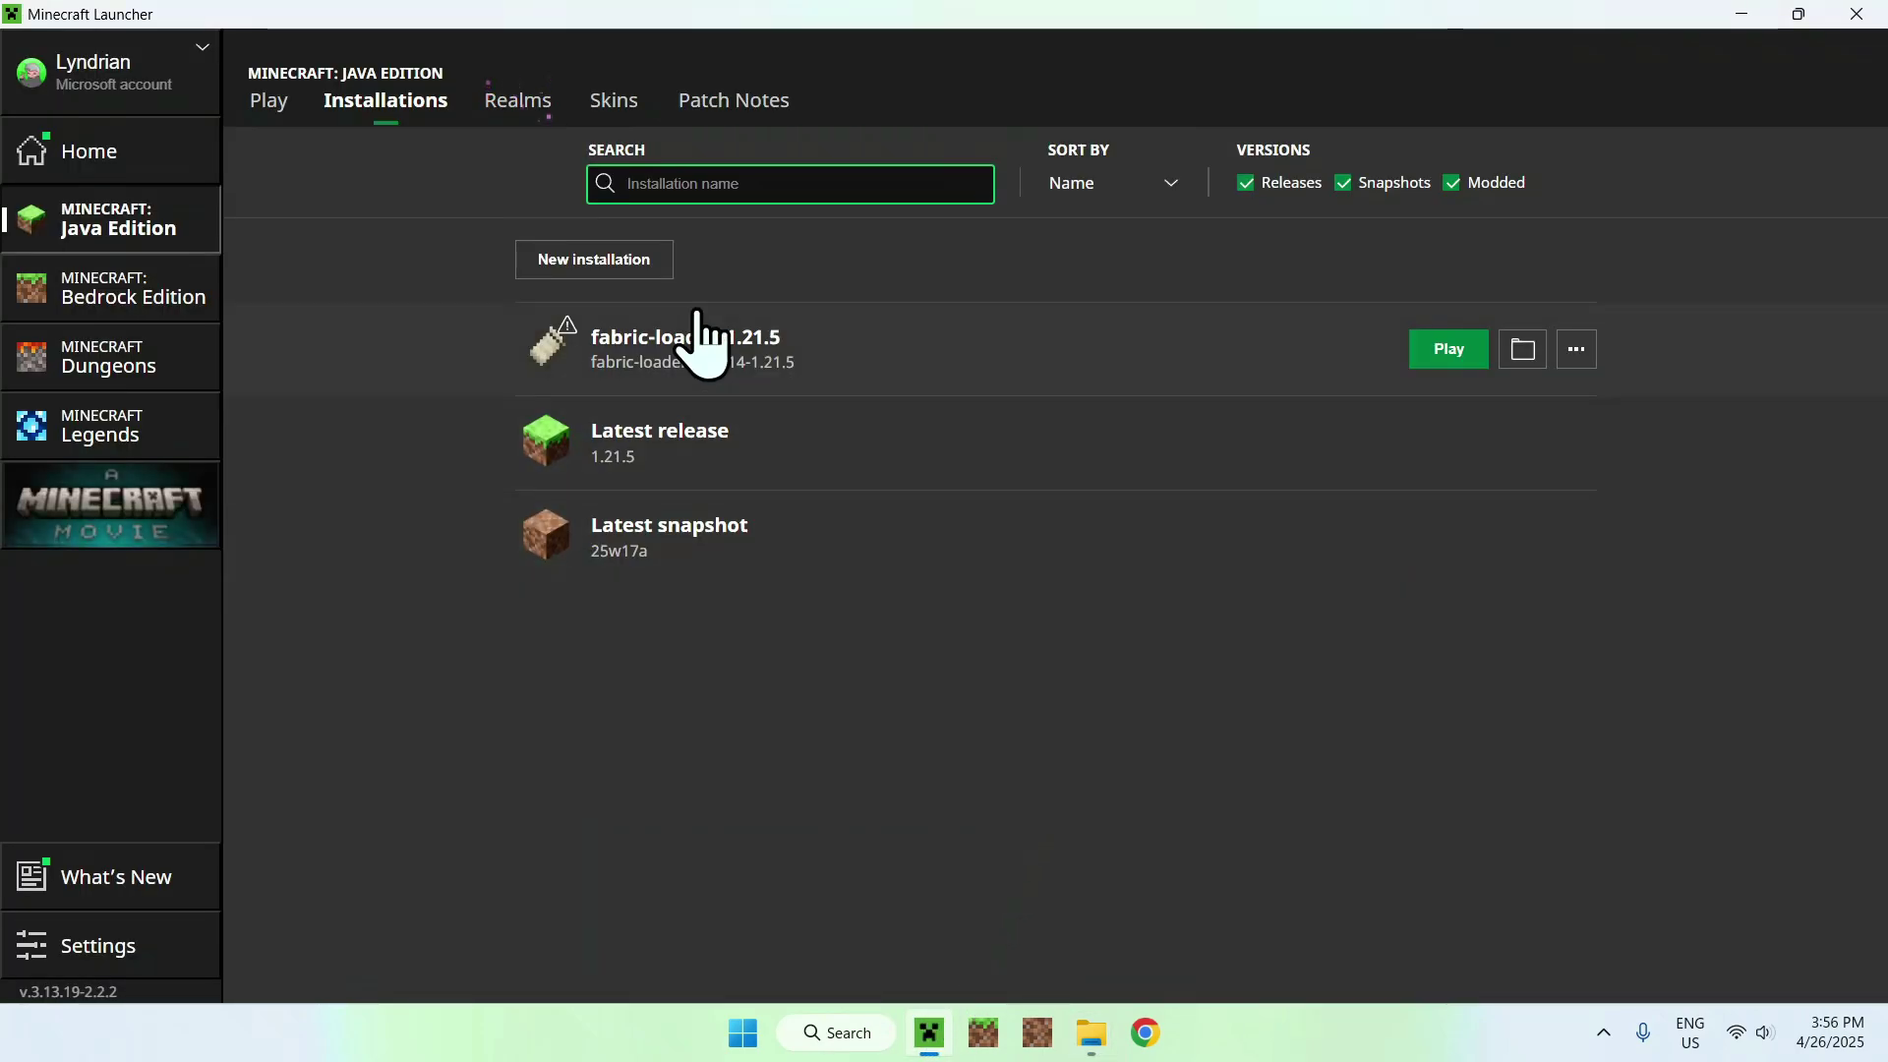
{"action": "left_click", "coordinate": [269, 102]}
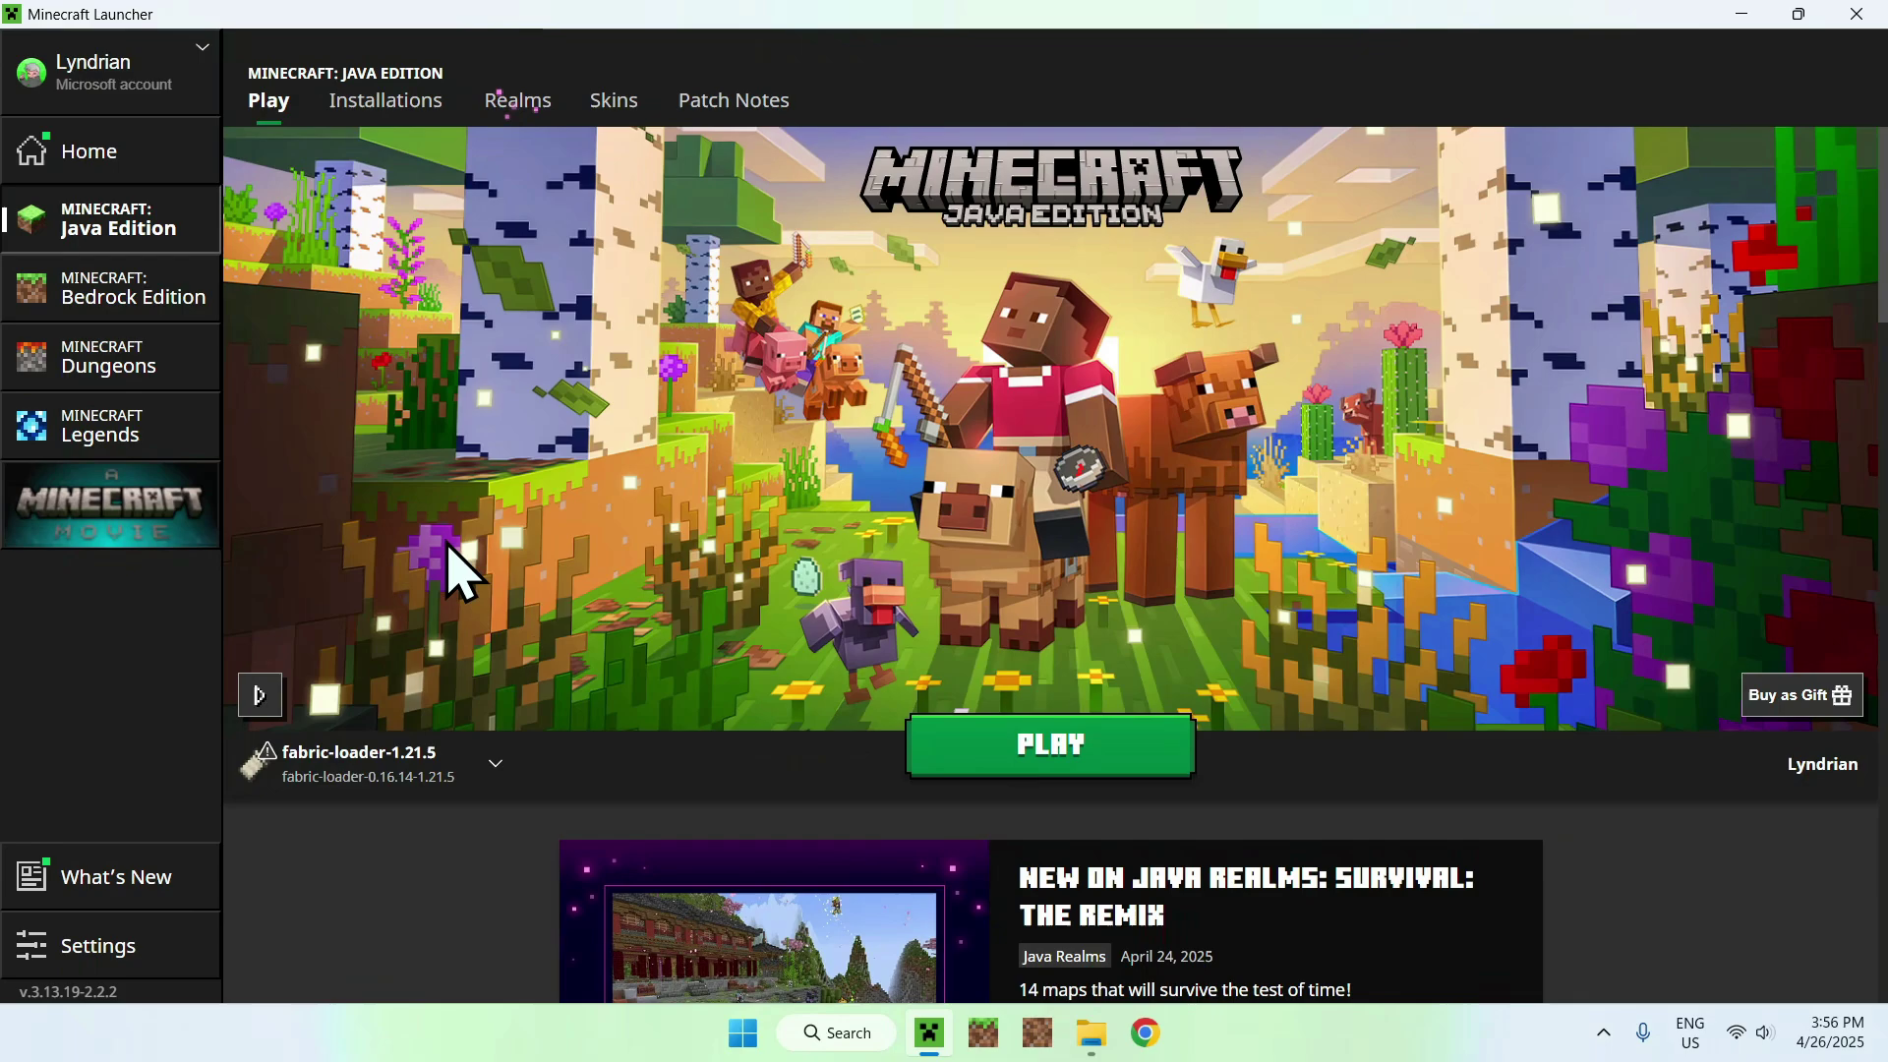
{"action": "left_click", "coordinate": [1057, 777]}
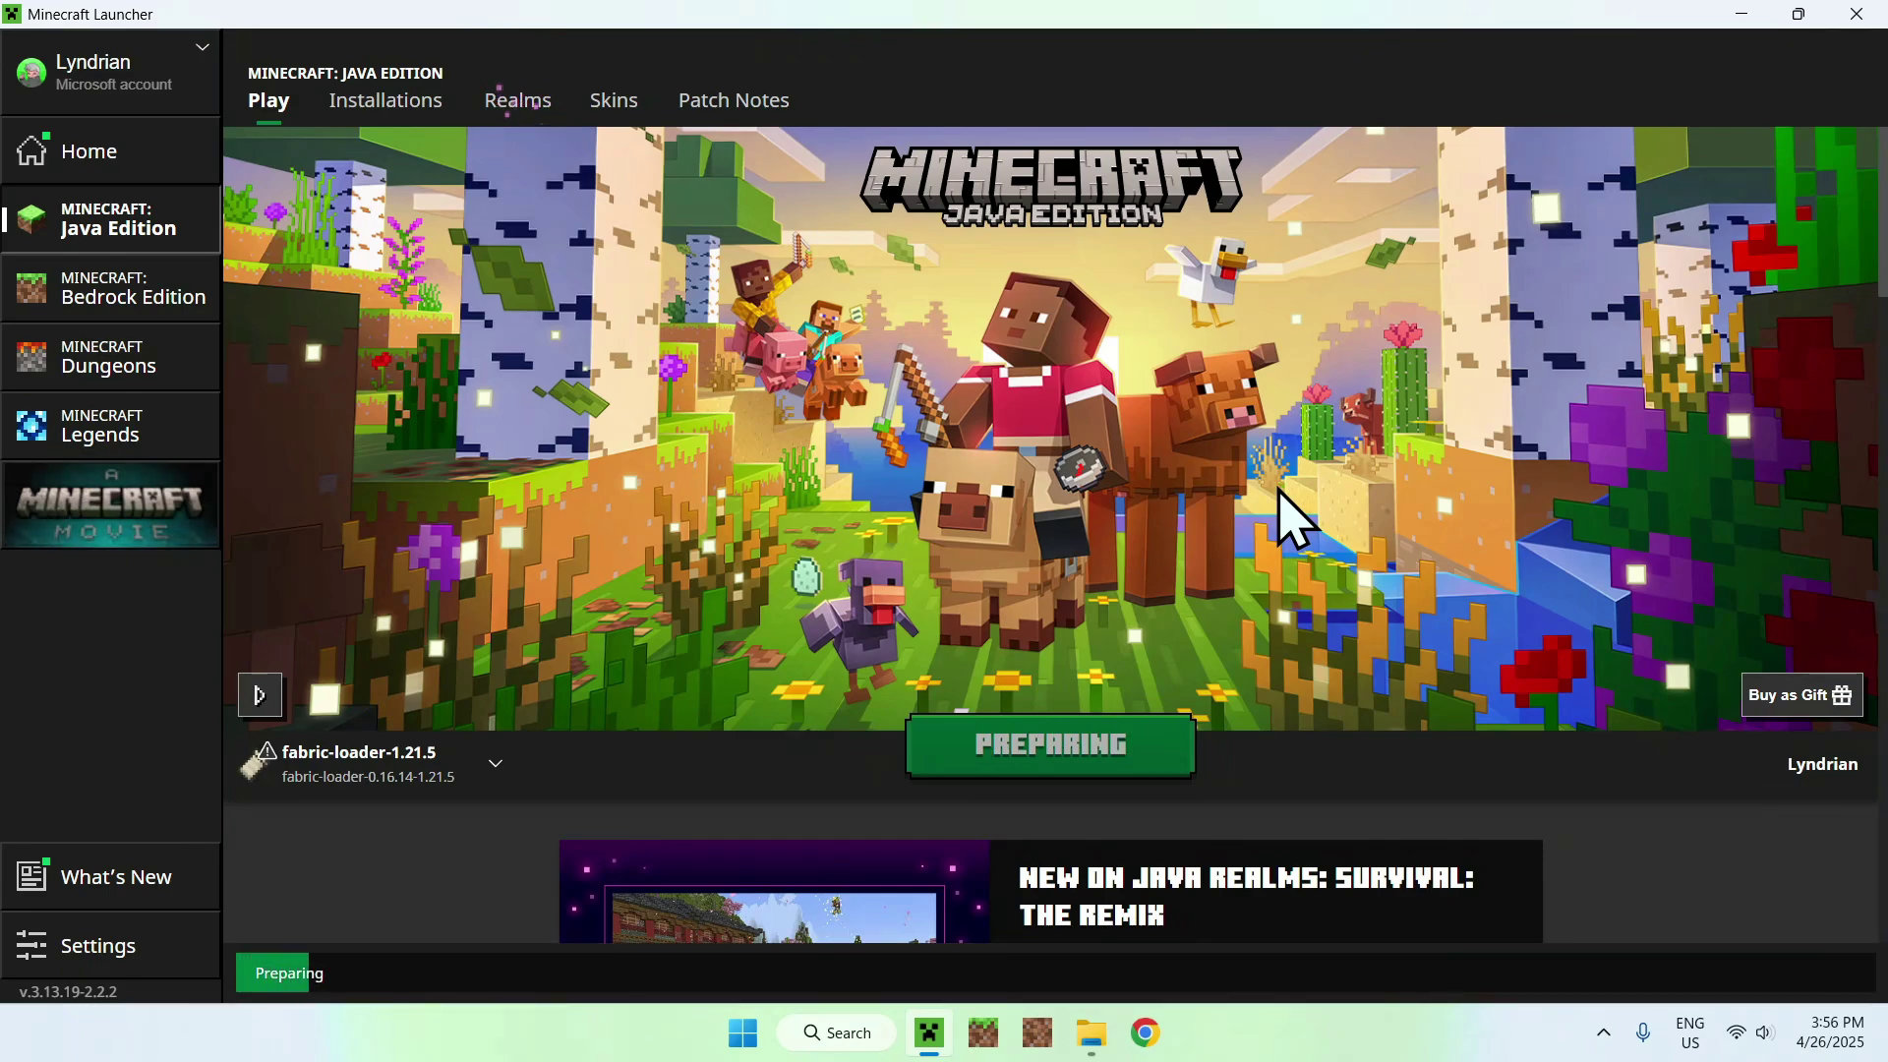
{"action": "key", "text": "alt+Tab"}
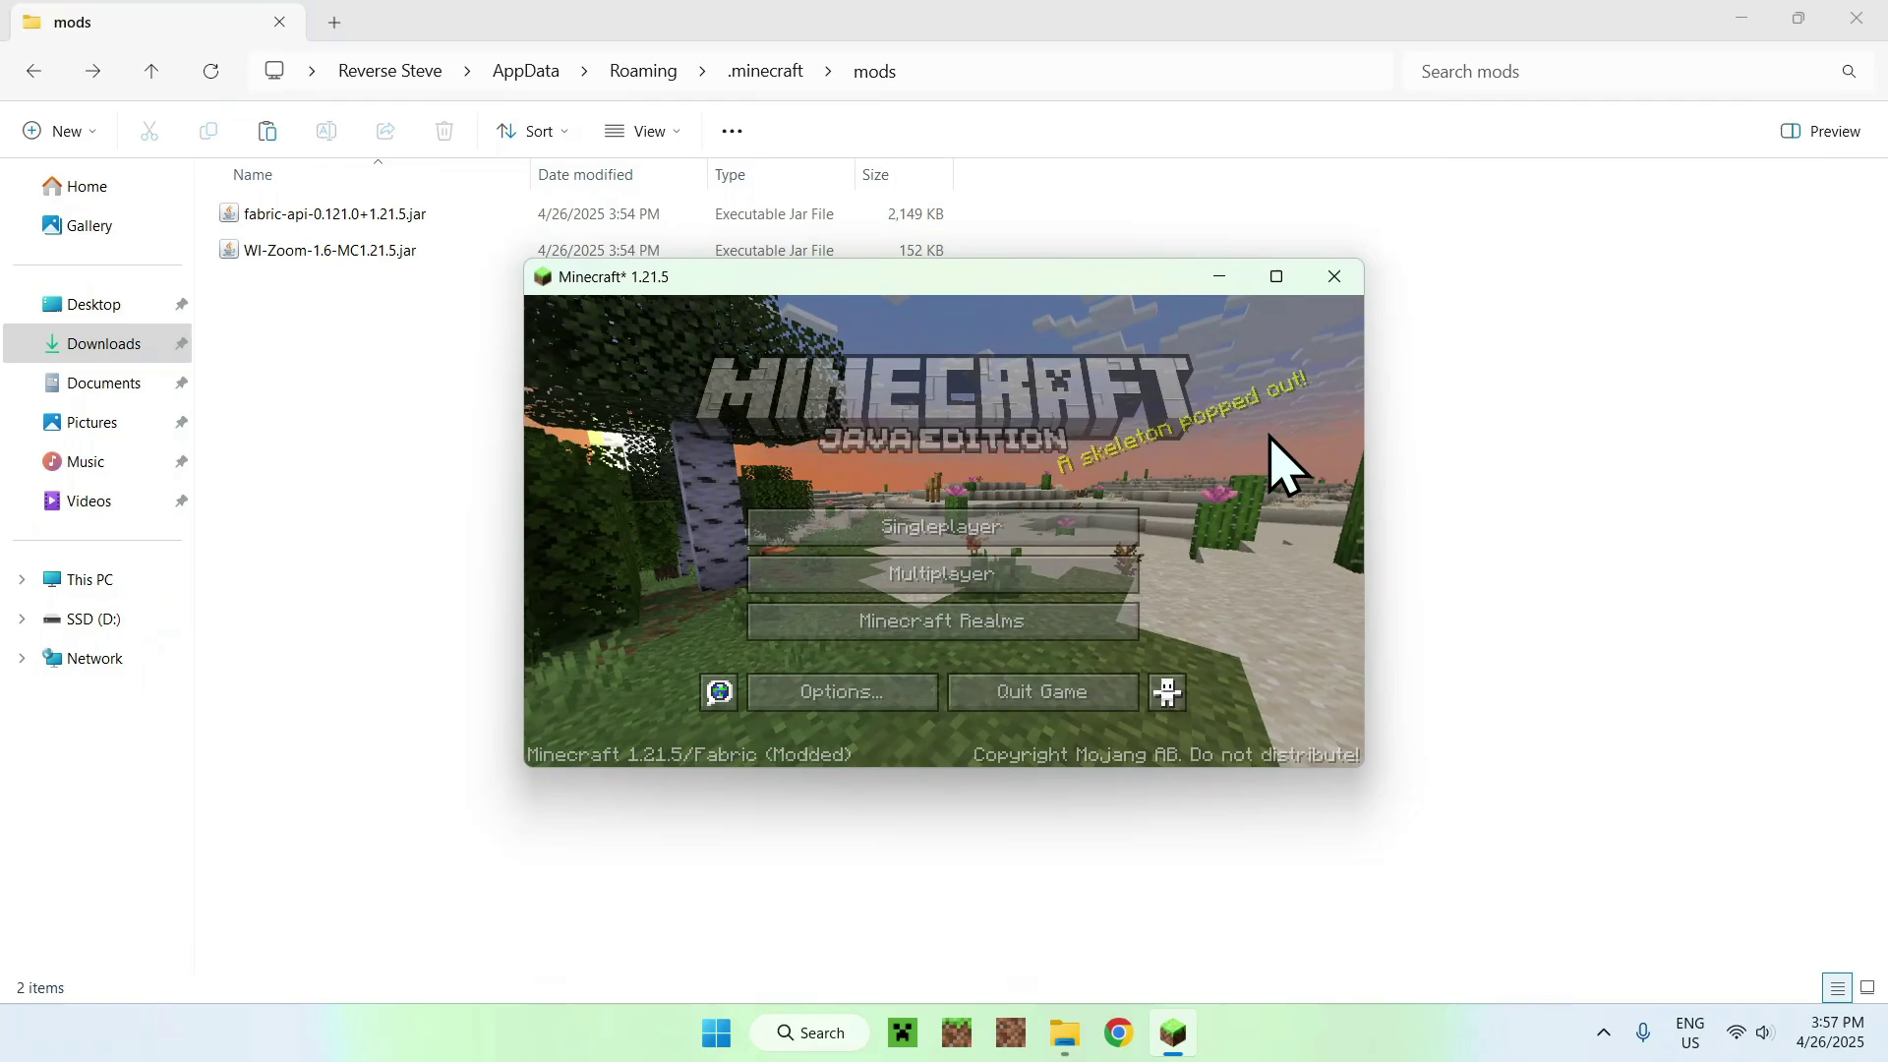
Step: Maximize the game window and load the Tutorials singleplayer world
{"action": "left_click", "coordinate": [1276, 278]}
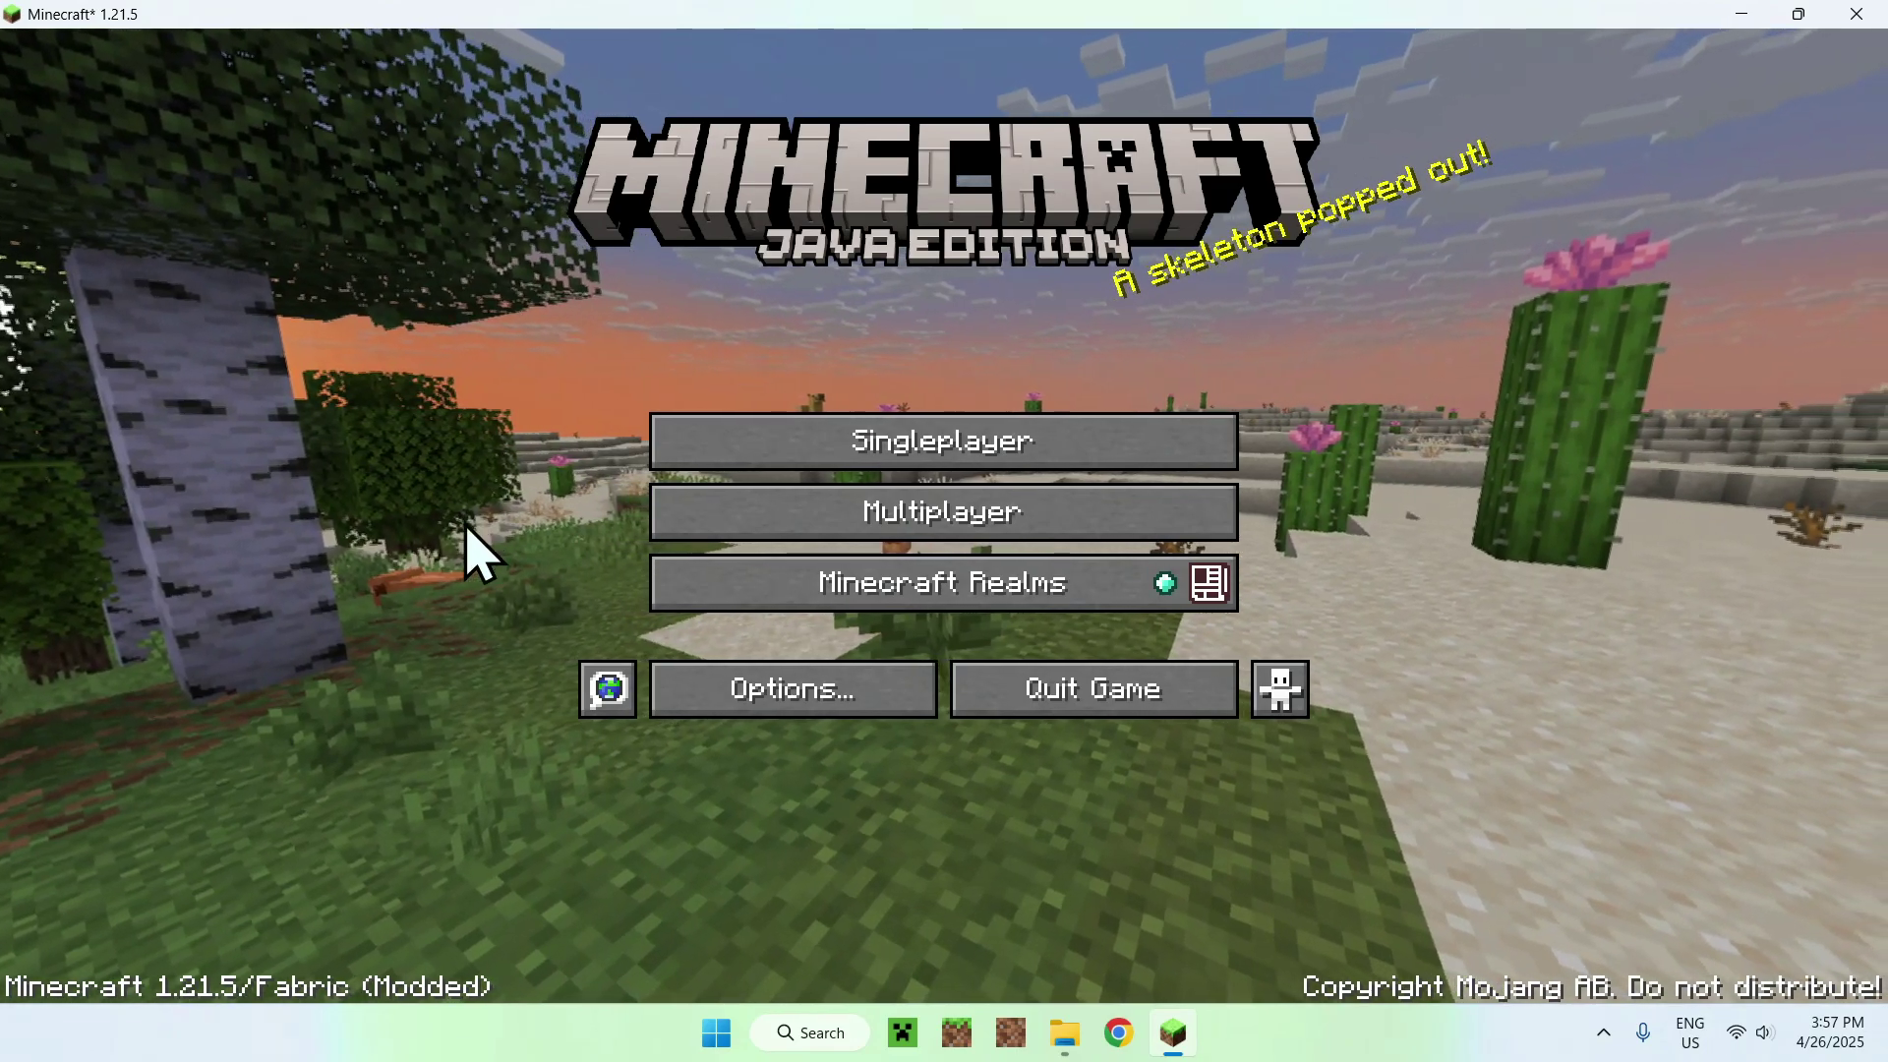
{"action": "left_click", "coordinate": [960, 433]}
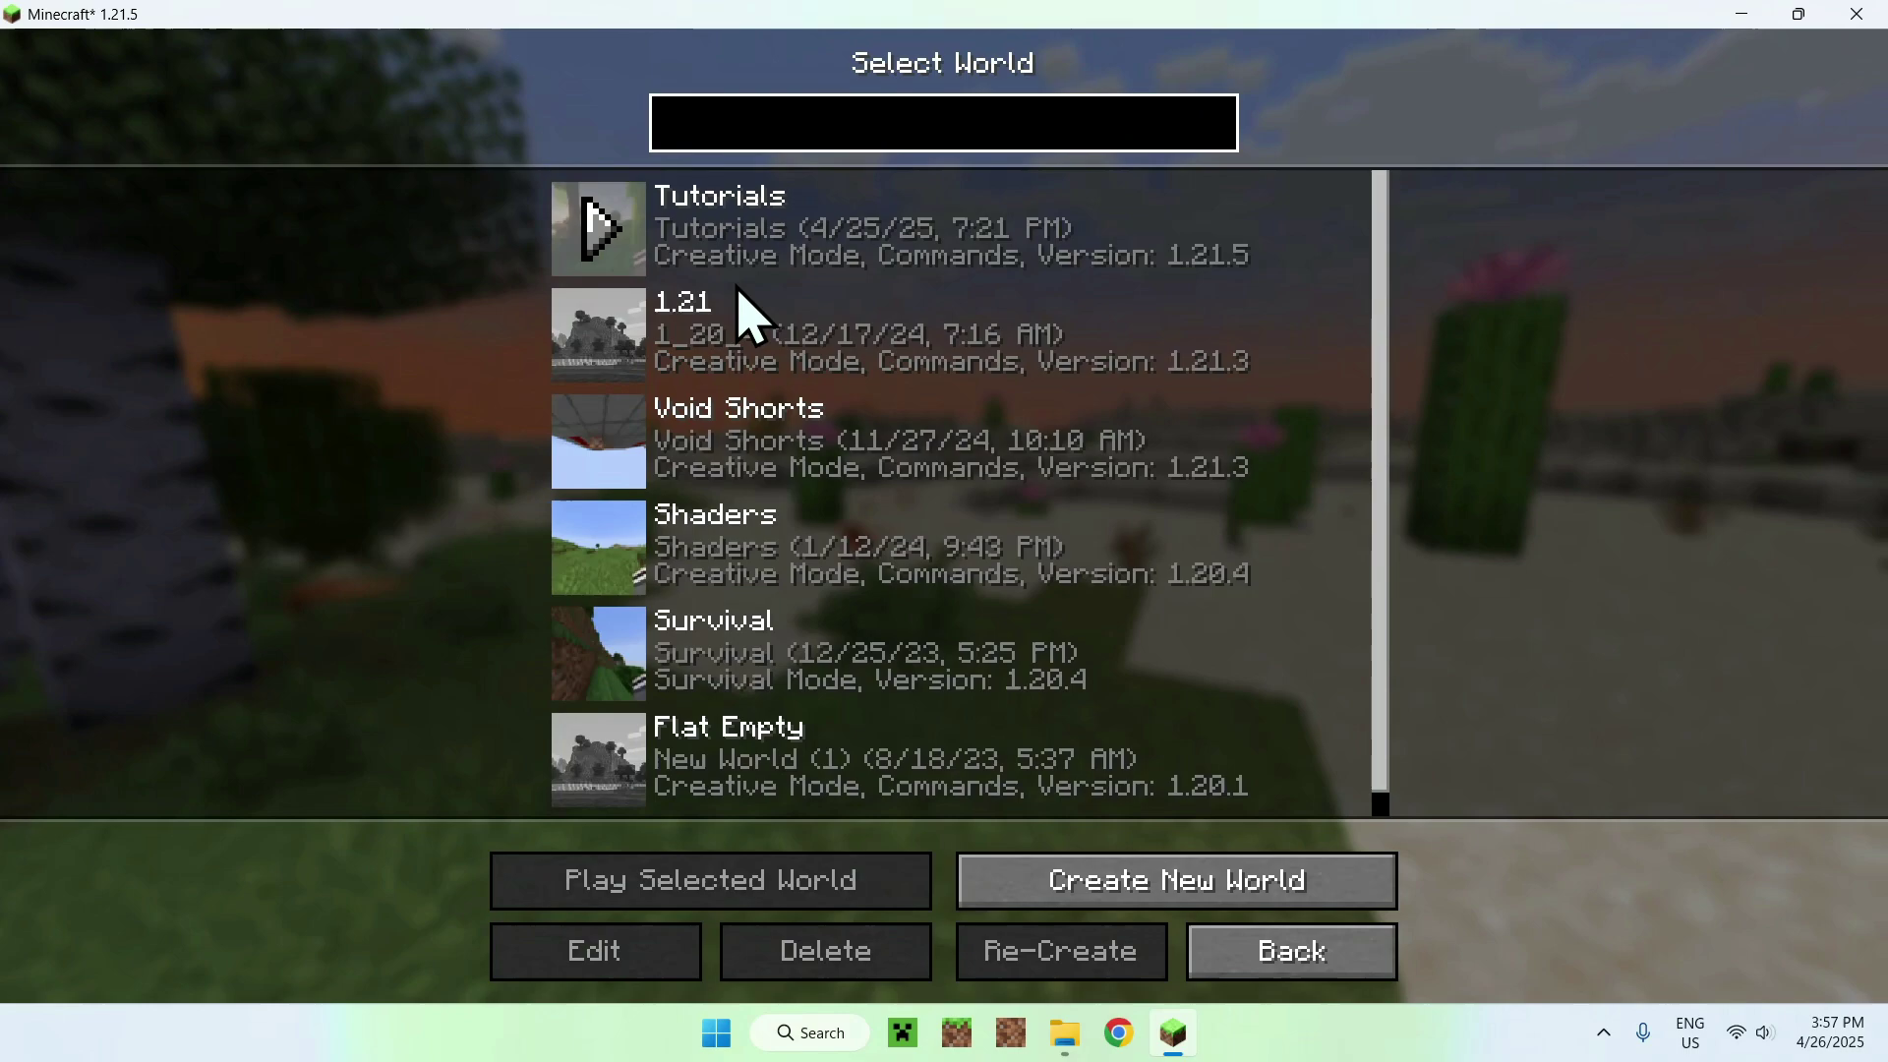
{"action": "left_click", "coordinate": [615, 258]}
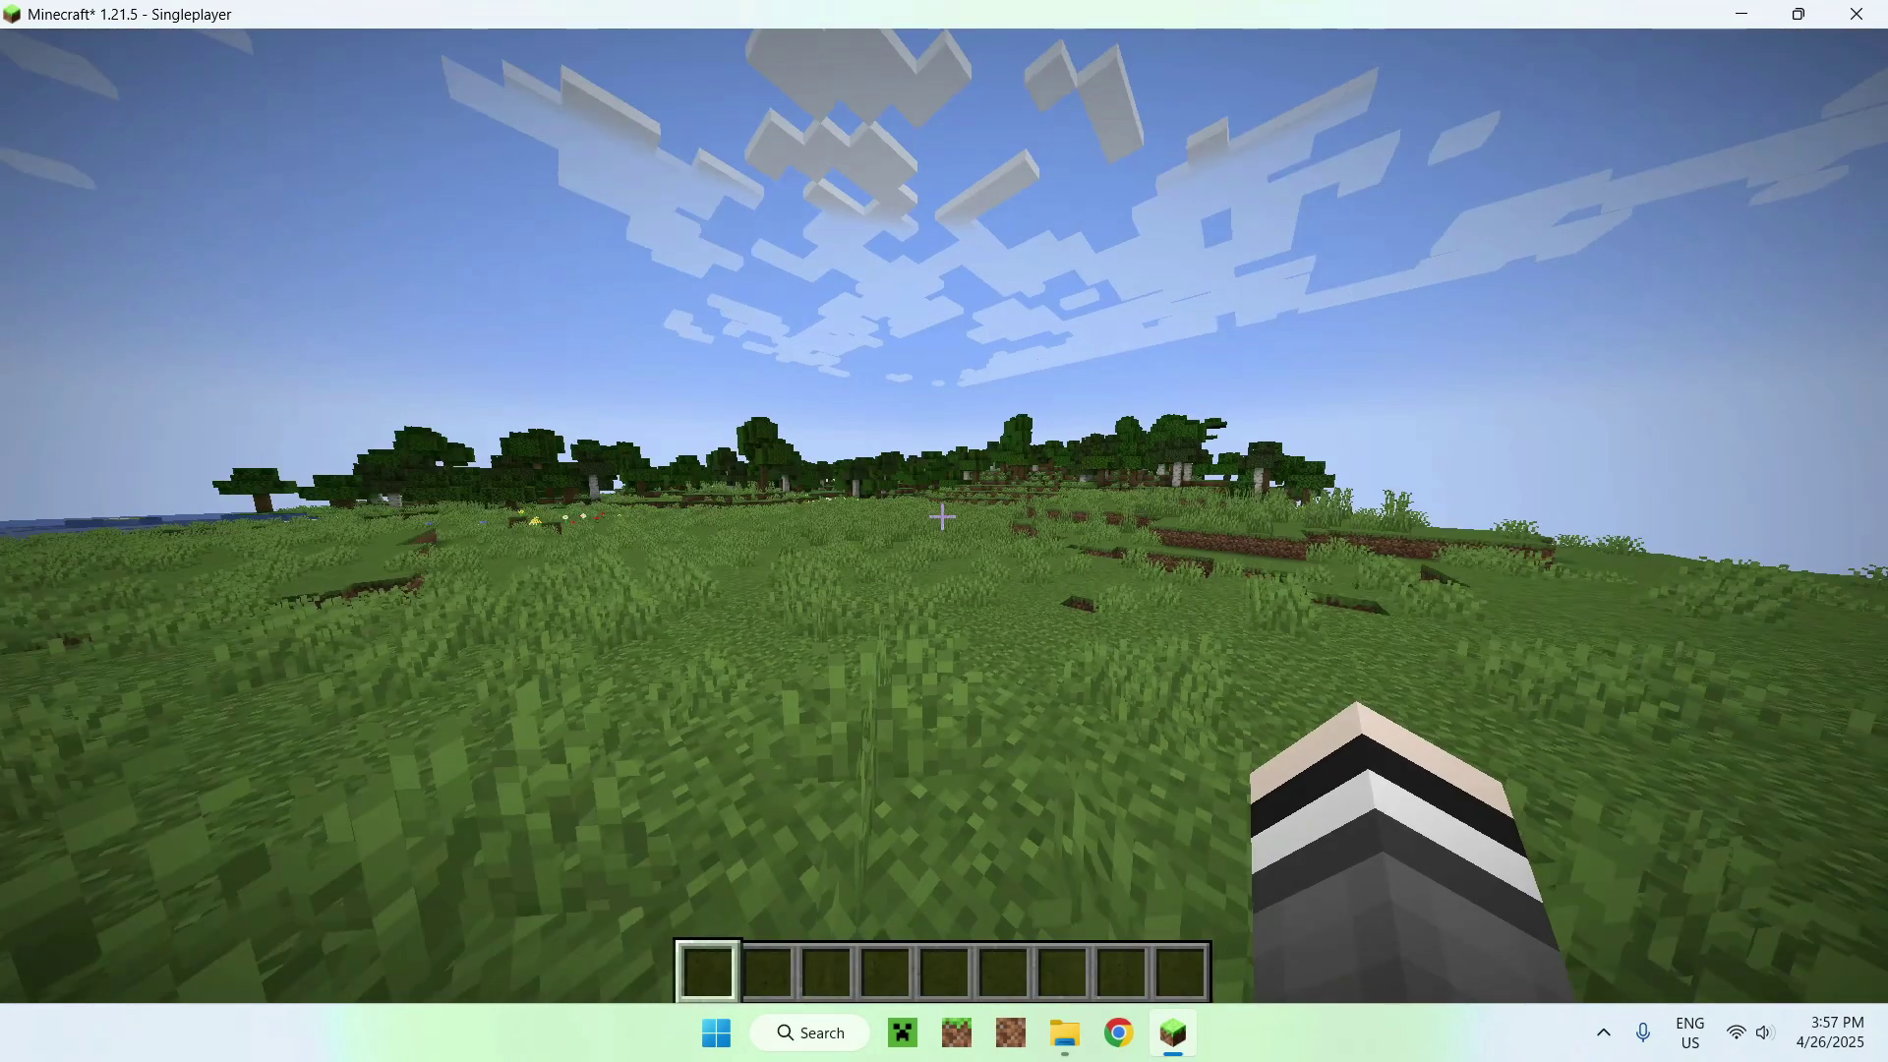
Step: Walk forward across the grassland toward the trees, then pause to the Game Menu
{"action": "key", "text": "w"}
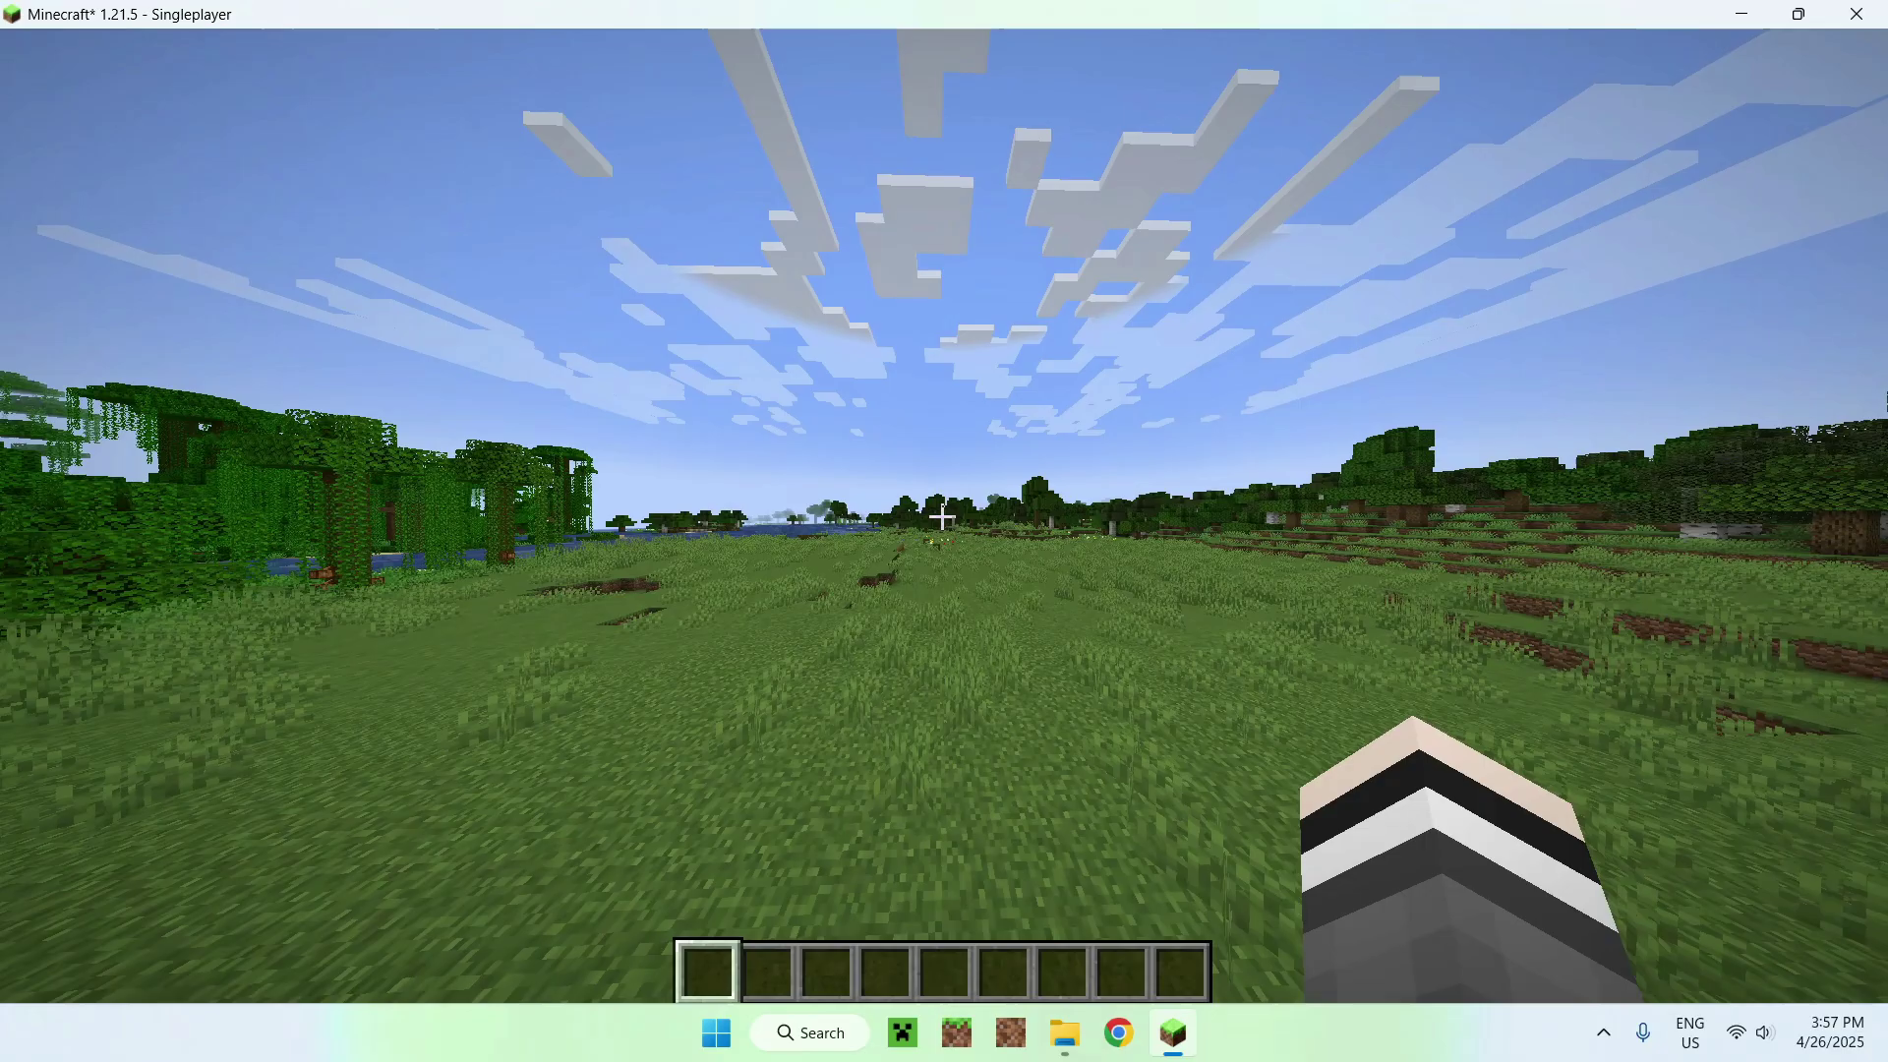
{"action": "key", "text": "w"}
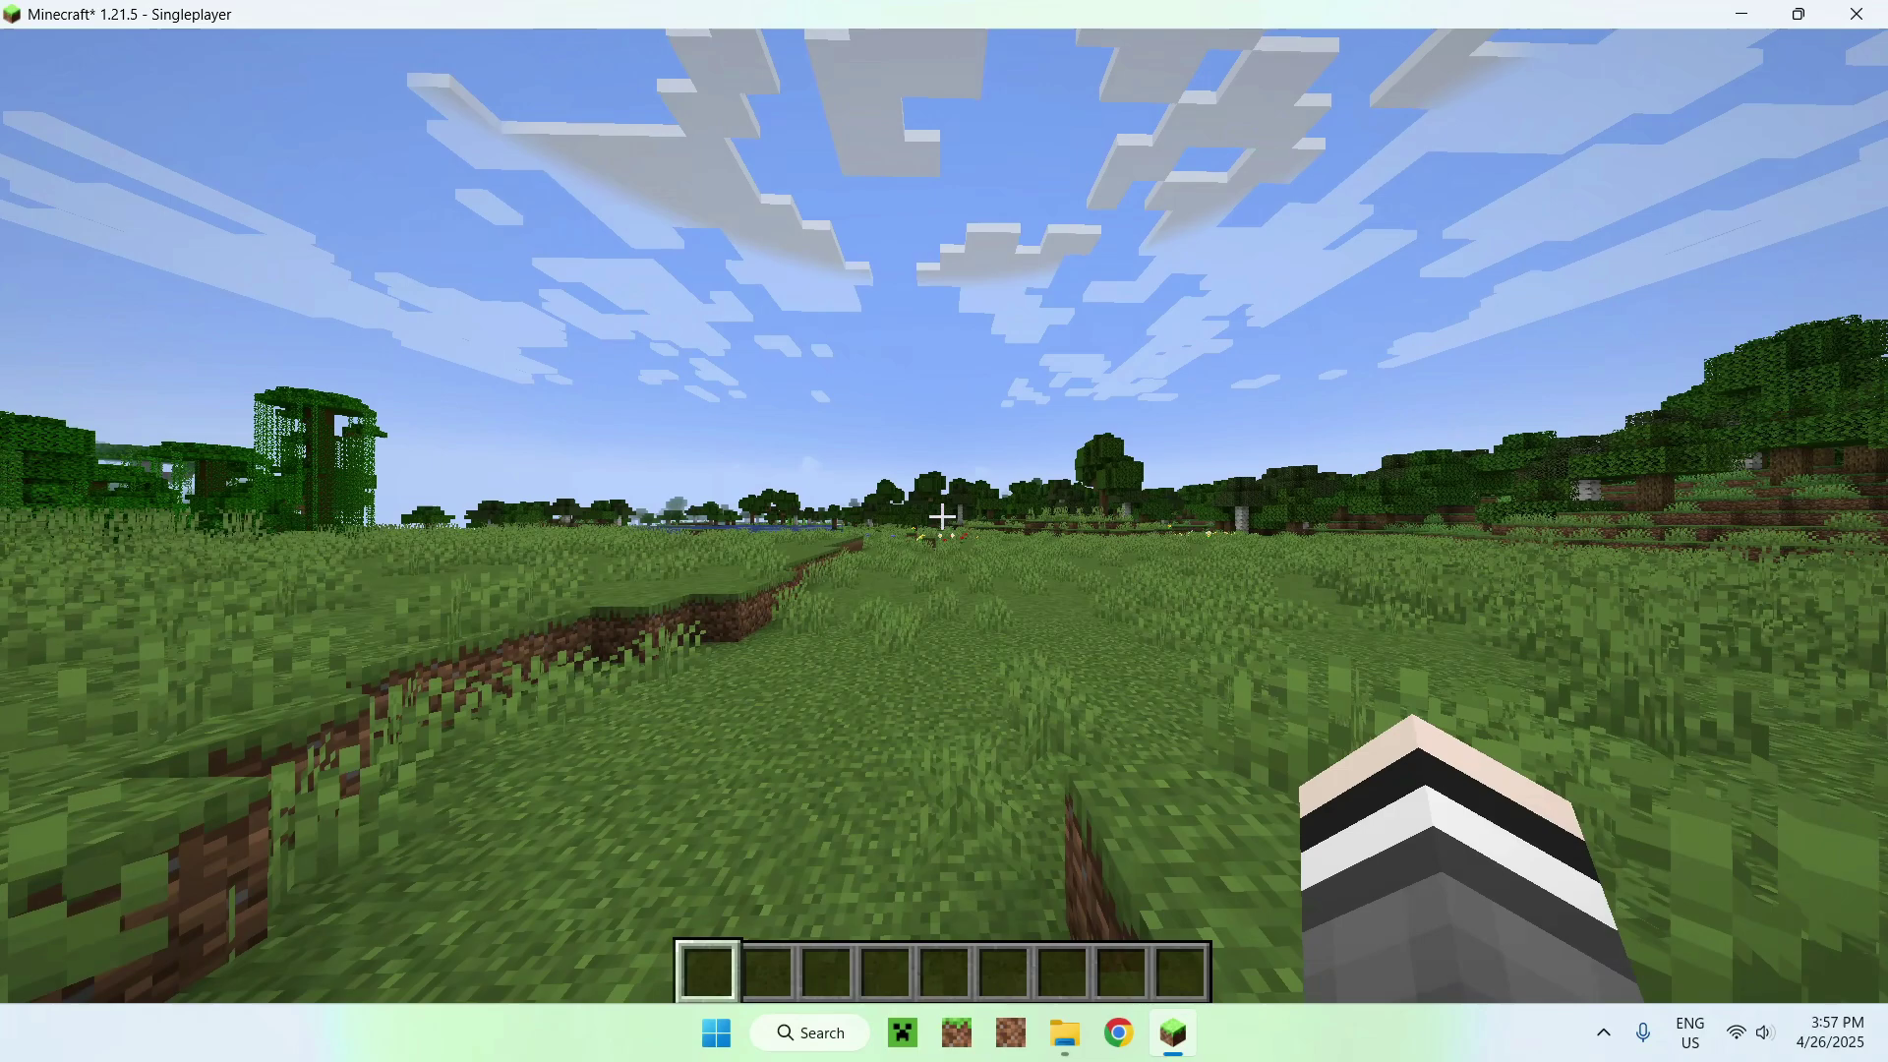
{"action": "key", "text": "Escape"}
Step: Verify under Options > Controls > Key Binds that WI Zoom's Zoom is bound to V, then resume play
{"action": "left_click", "coordinate": [786, 551]}
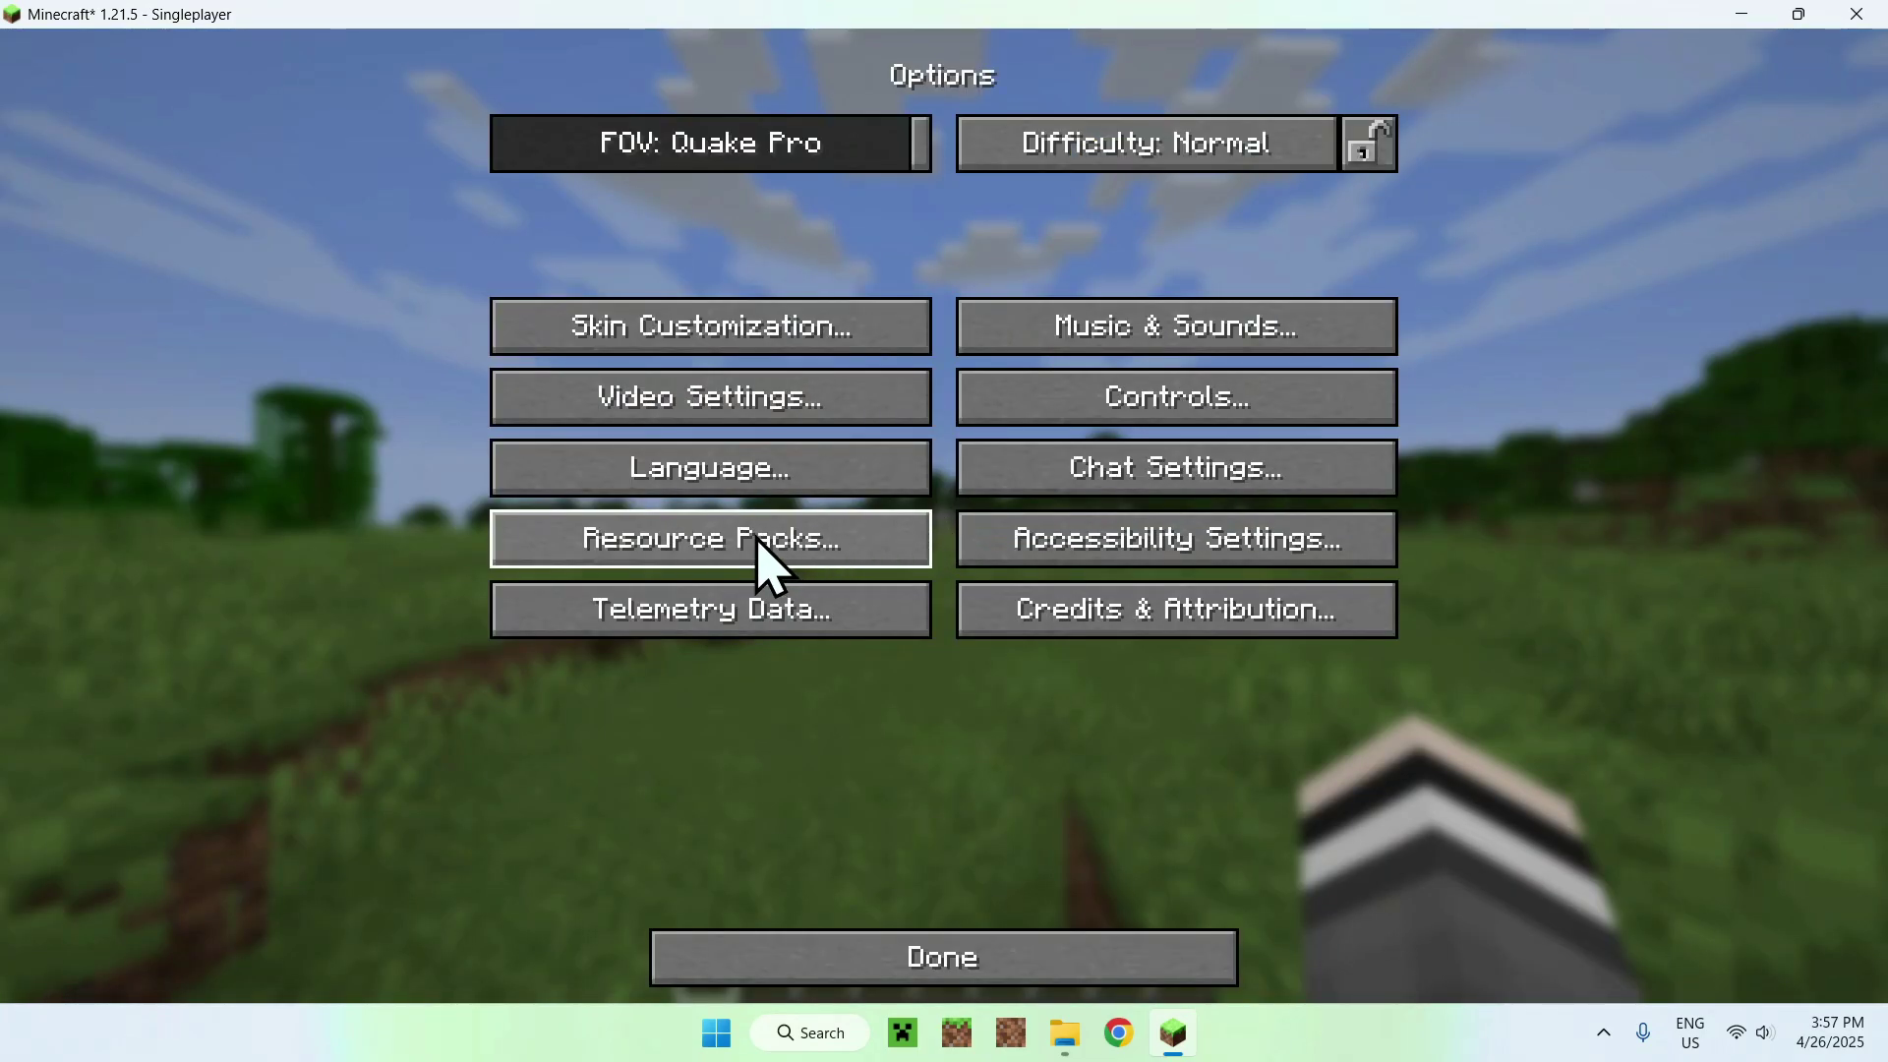
{"action": "left_click", "coordinate": [1162, 426]}
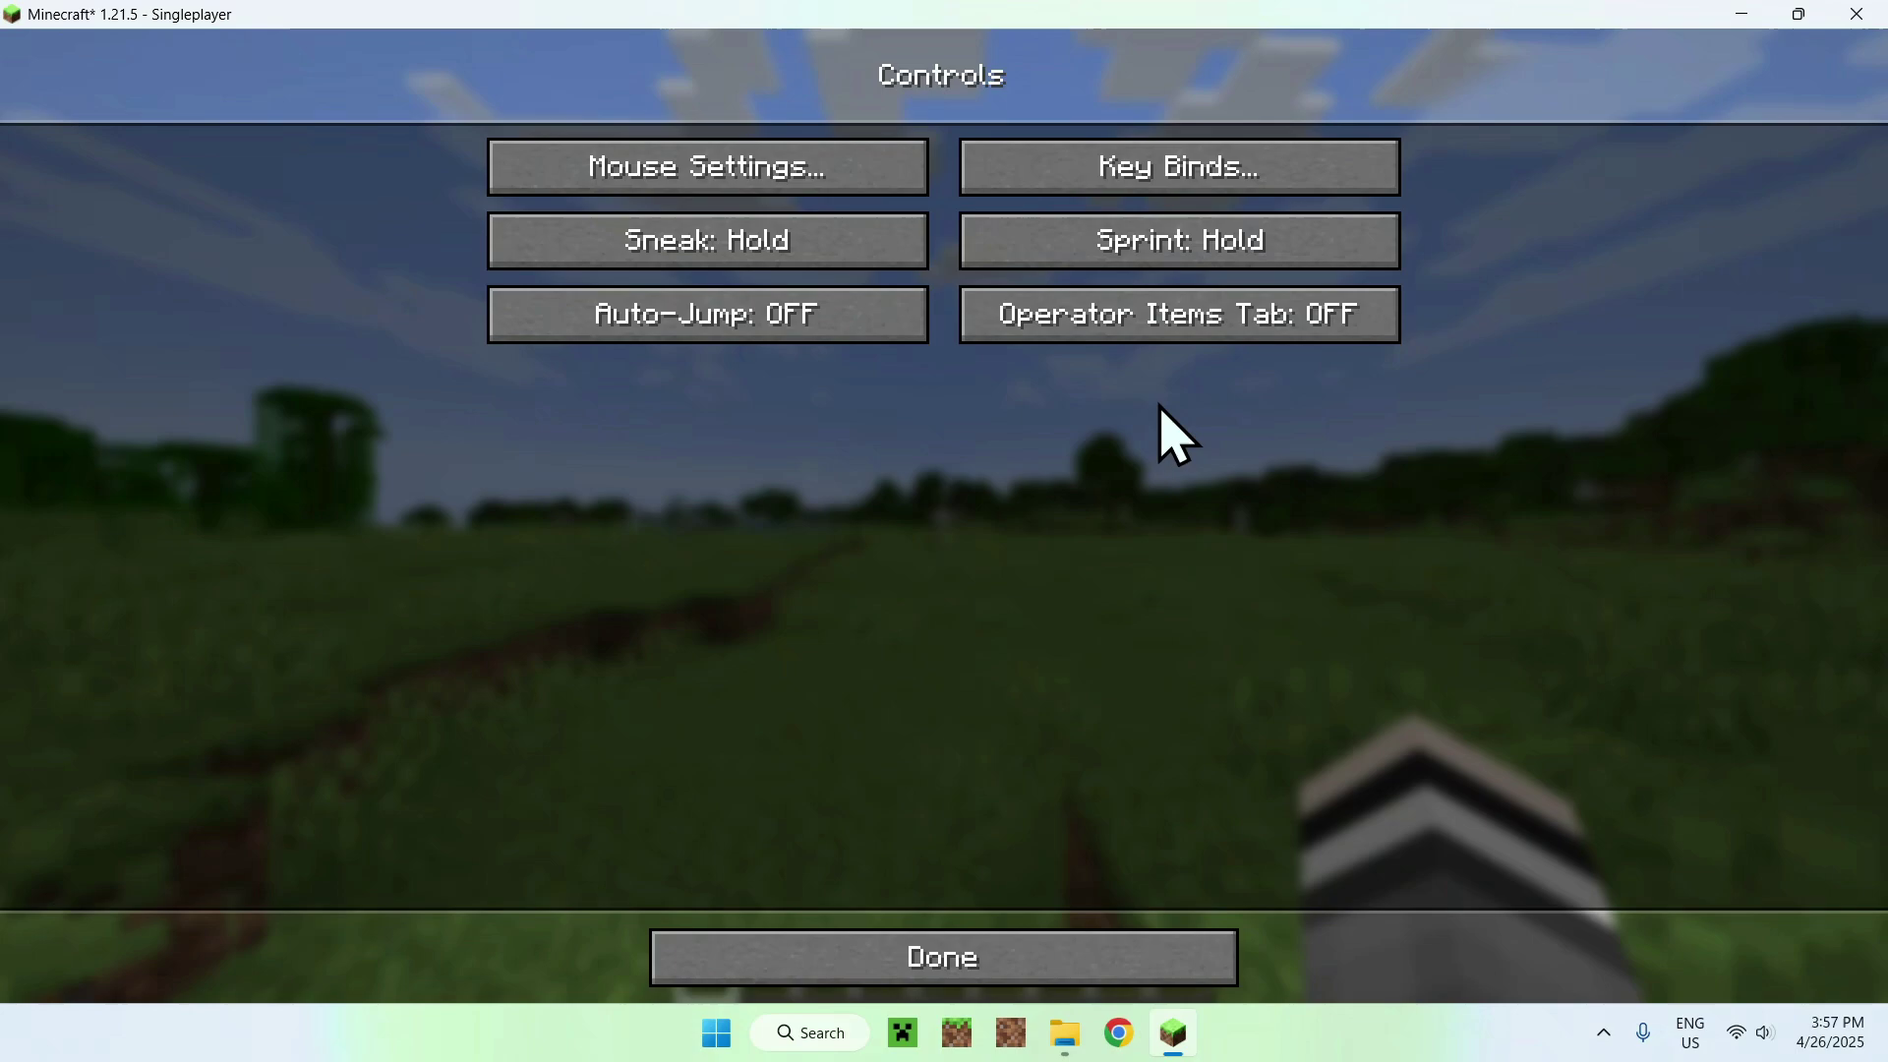
{"action": "left_click", "coordinate": [1192, 177]}
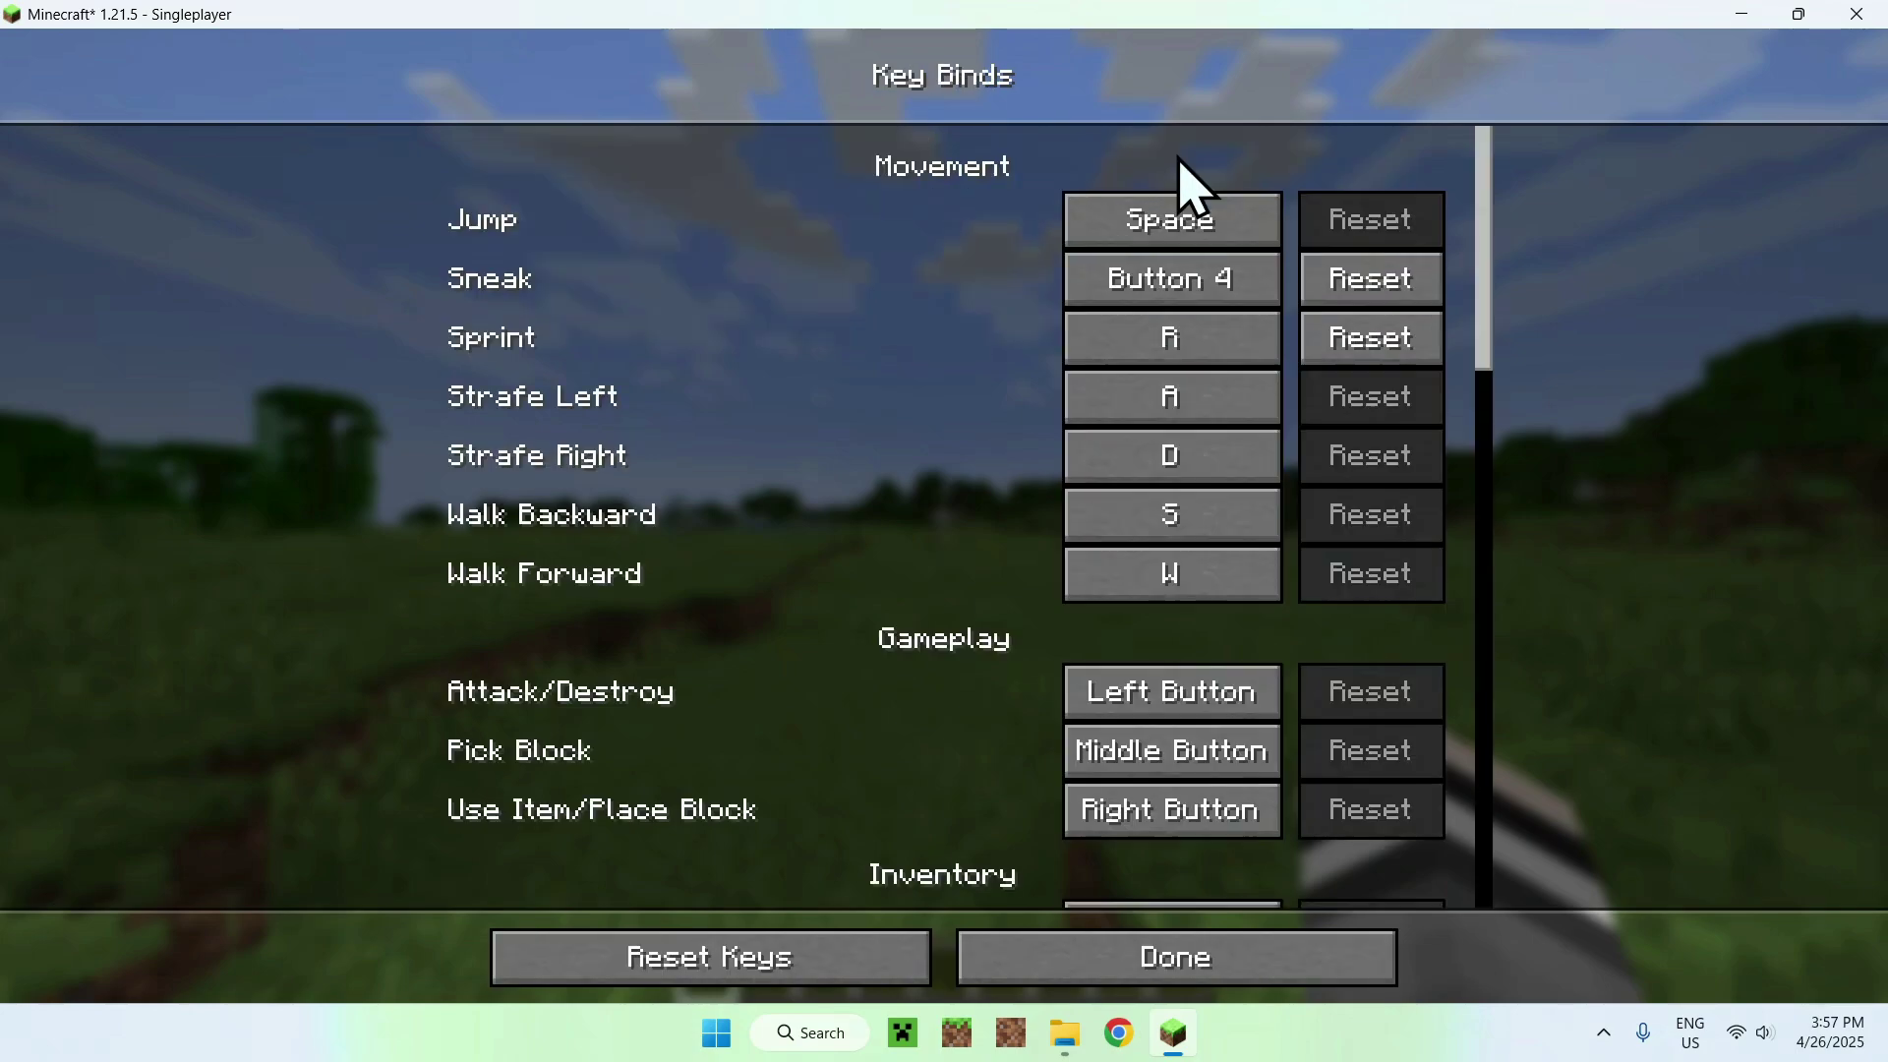
{"action": "left_click_drag", "start_coordinate": [1487, 197], "coordinate": [1530, 799]}
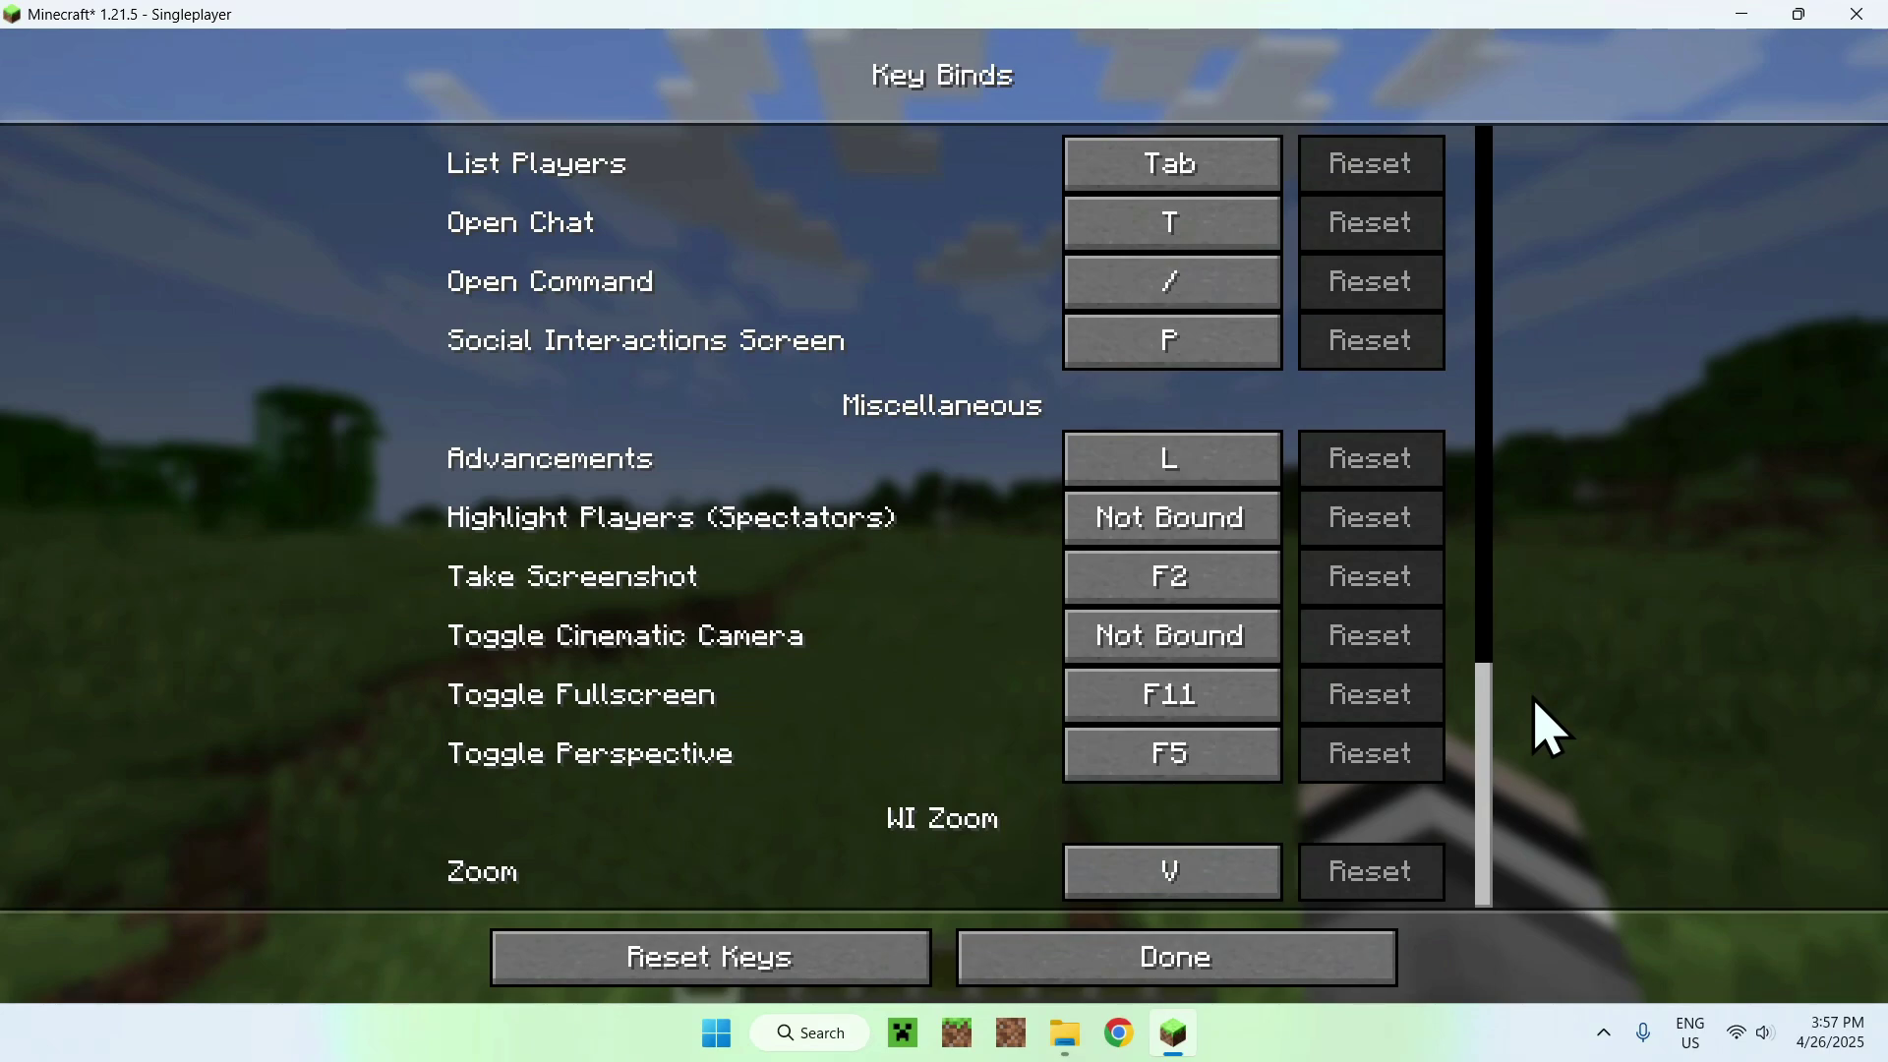
{"action": "key", "text": "Escape"}
{"action": "key", "text": "Escape"}
{"action": "key", "text": "Escape"}
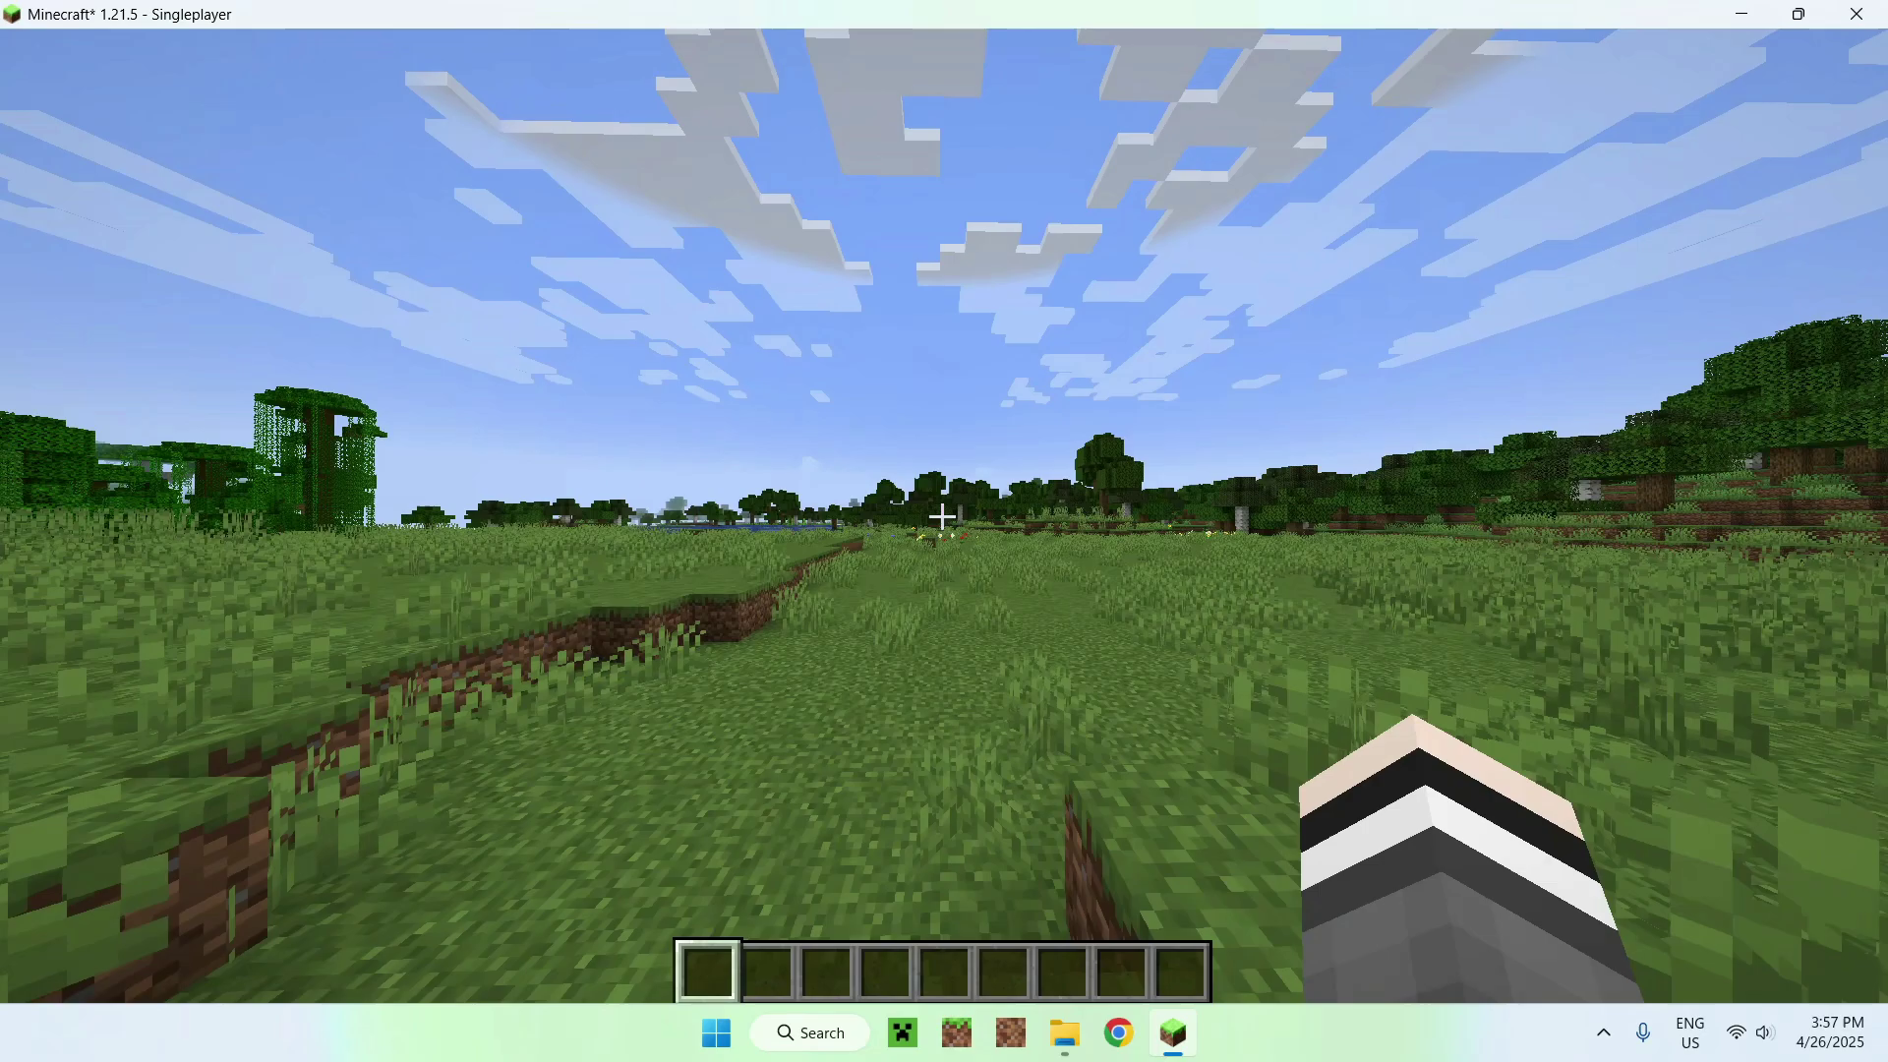
Step: Zoom in on the distant lake and jungle trees while walking across the meadow
{"action": "key", "text": "w"}
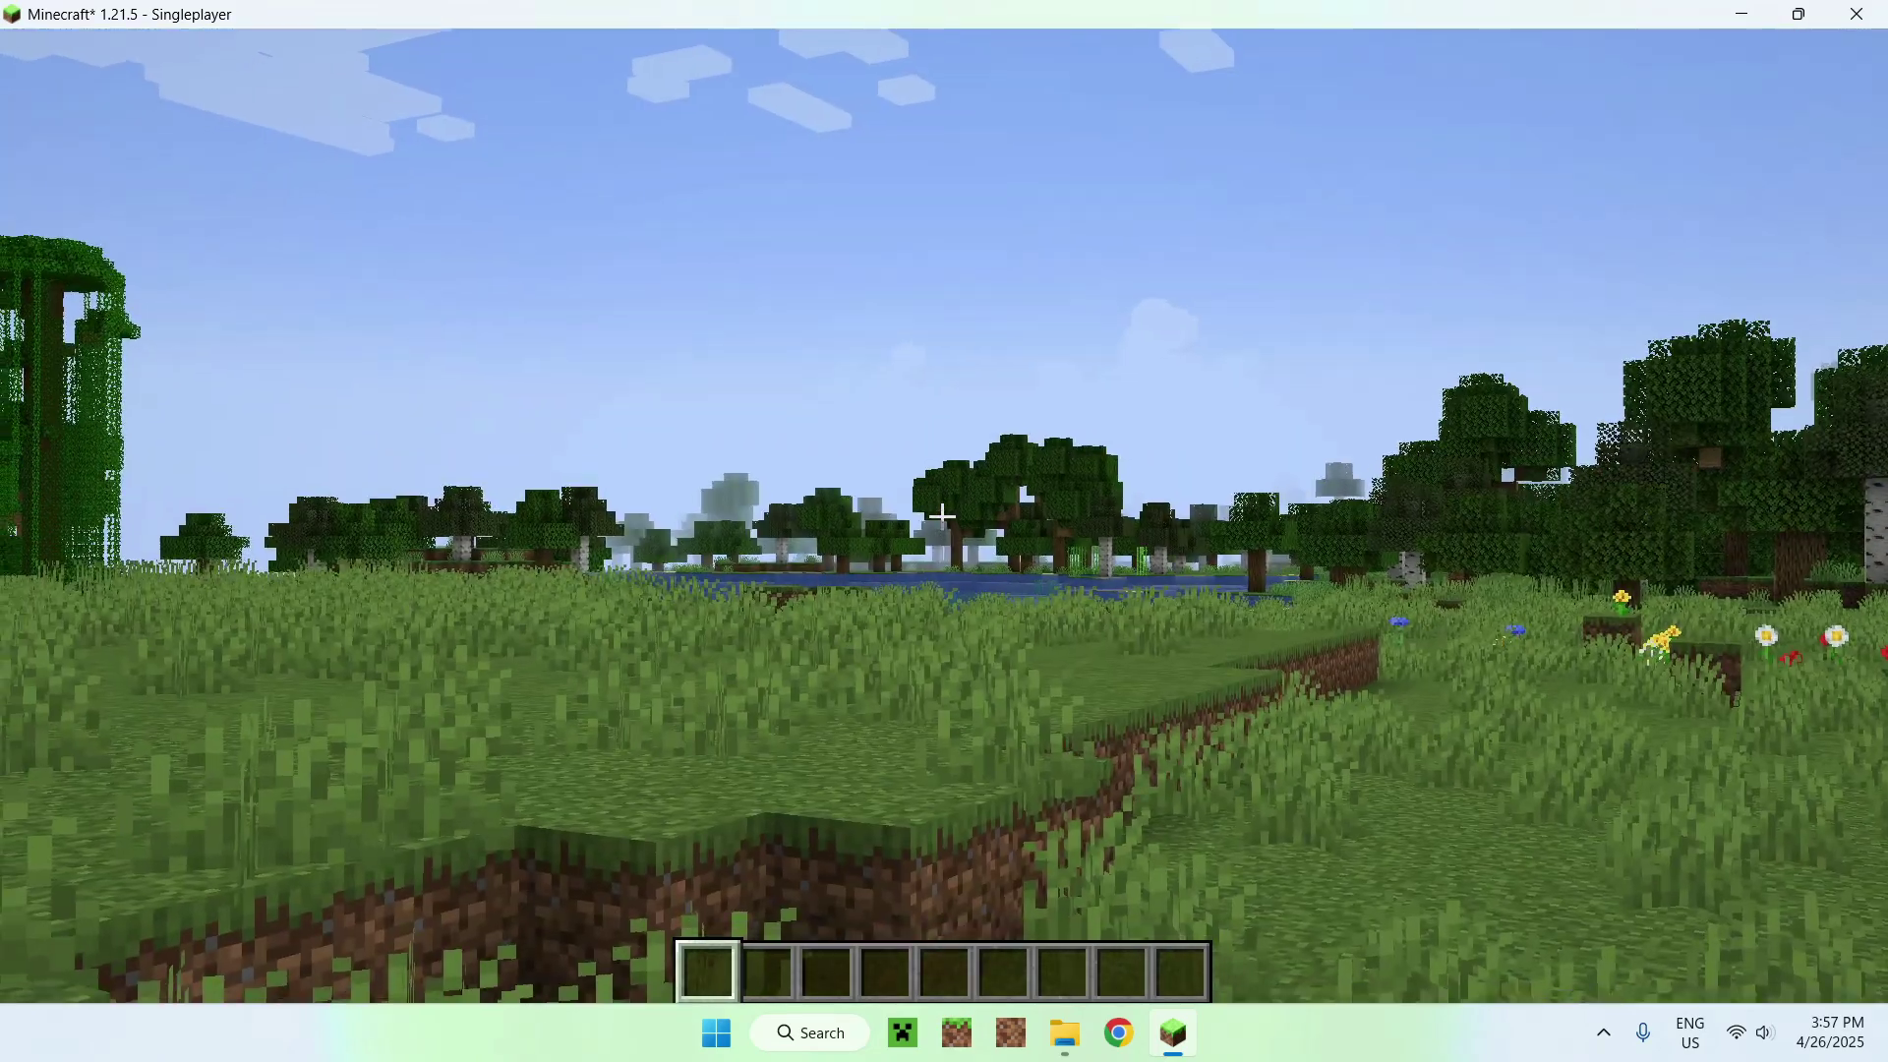
{"action": "key", "text": "w"}
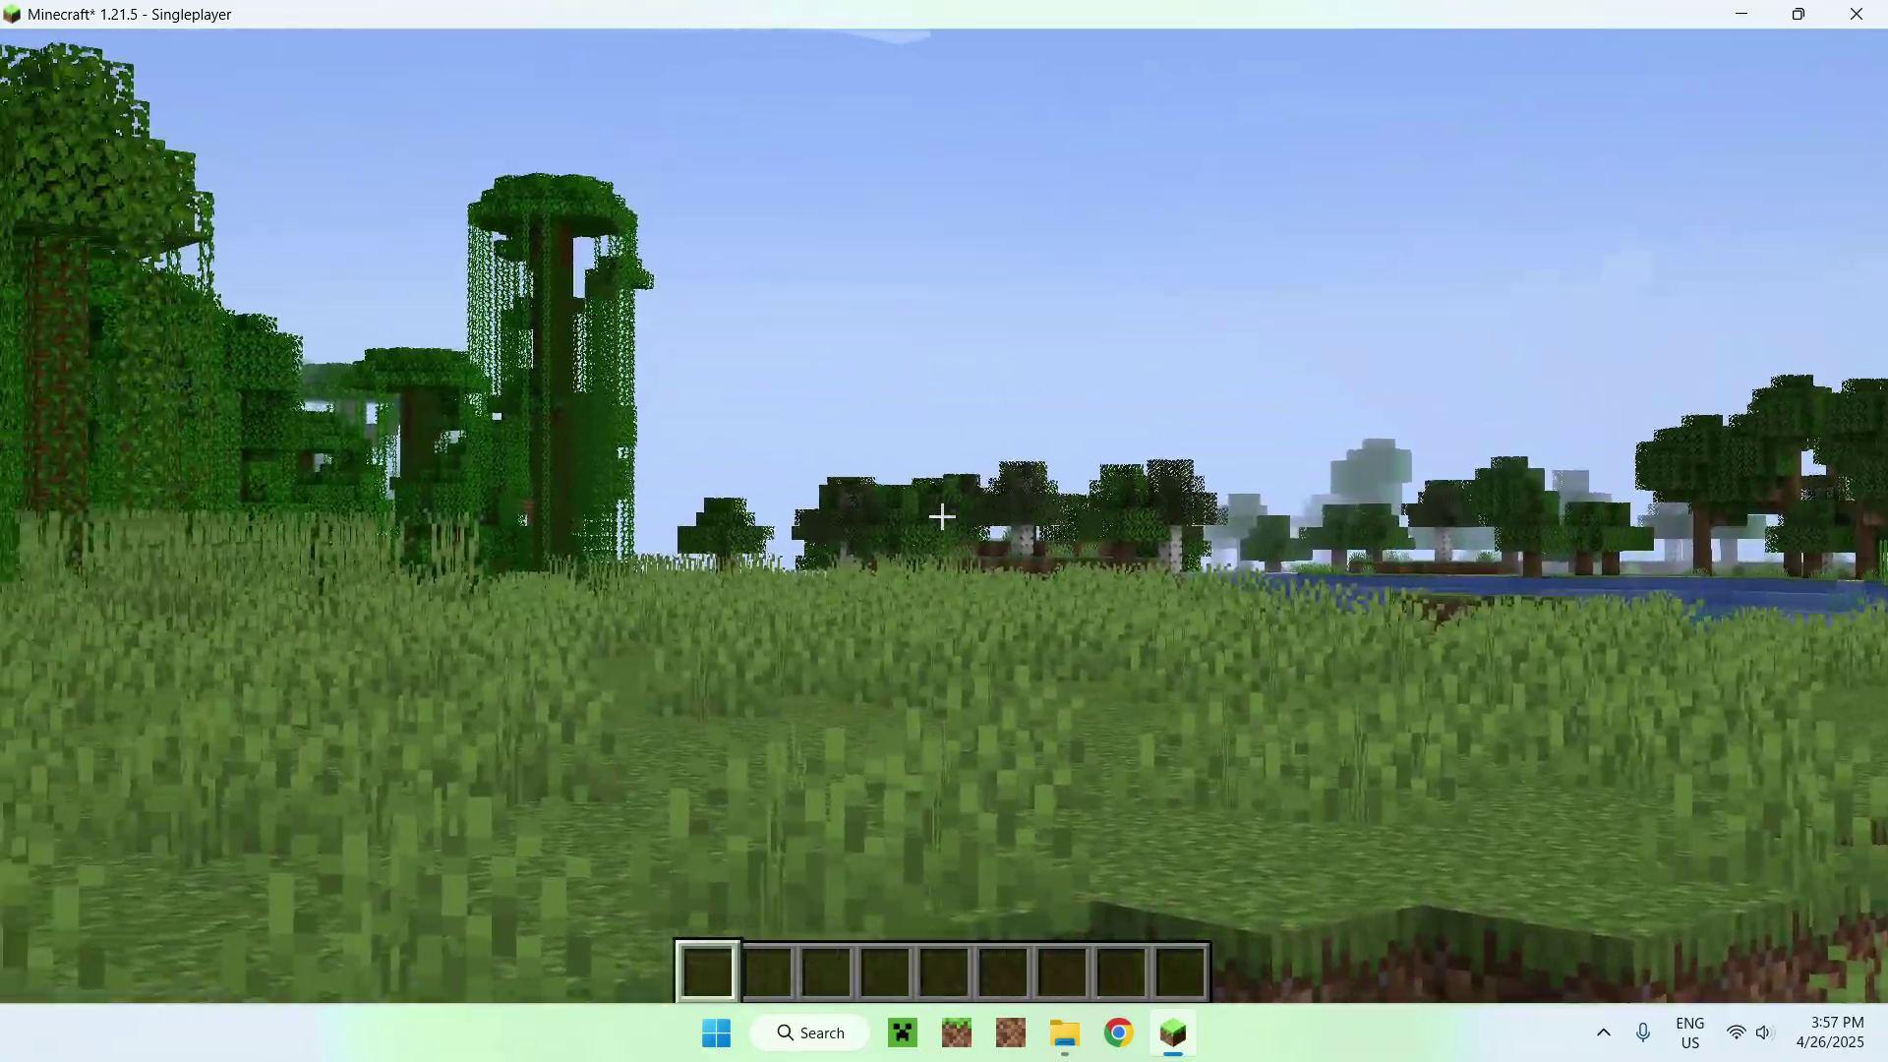
{"action": "key", "text": "w"}
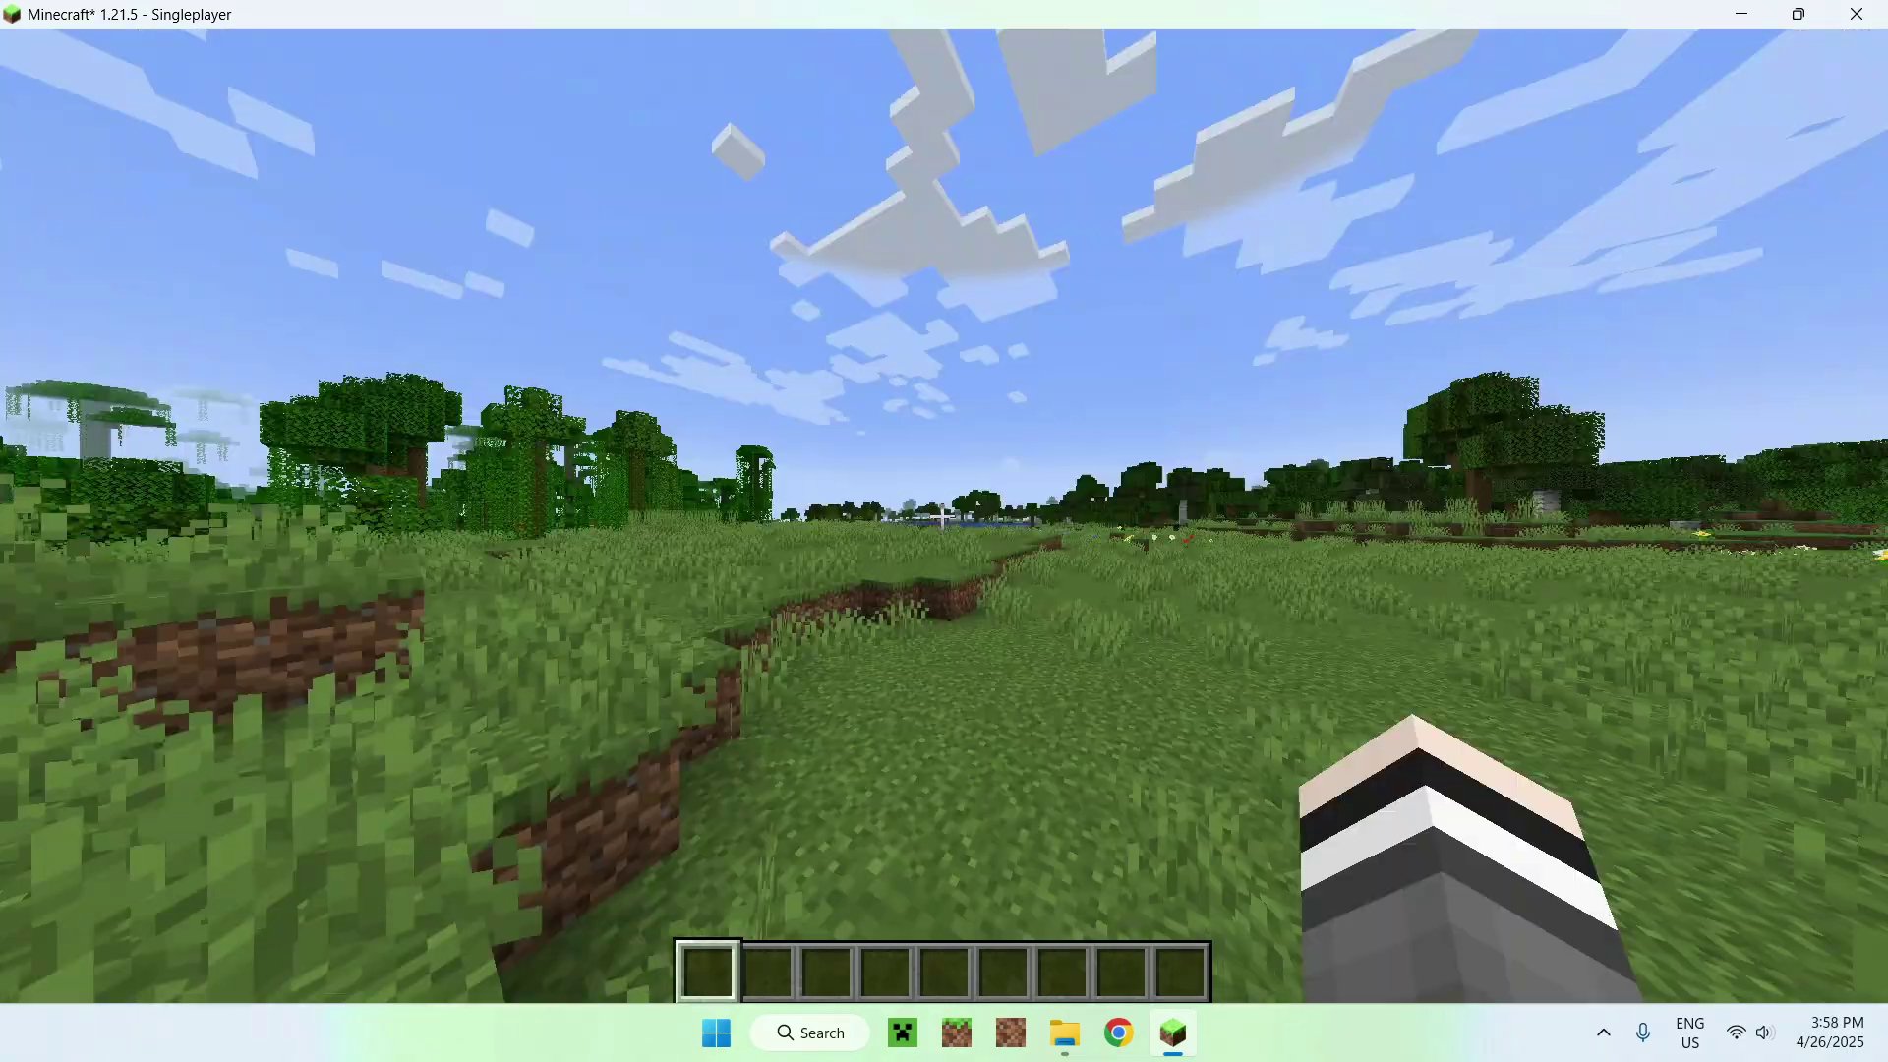
{"action": "scroll", "coordinate": [944, 531], "scroll_direction": "up", "scroll_amount": 2}
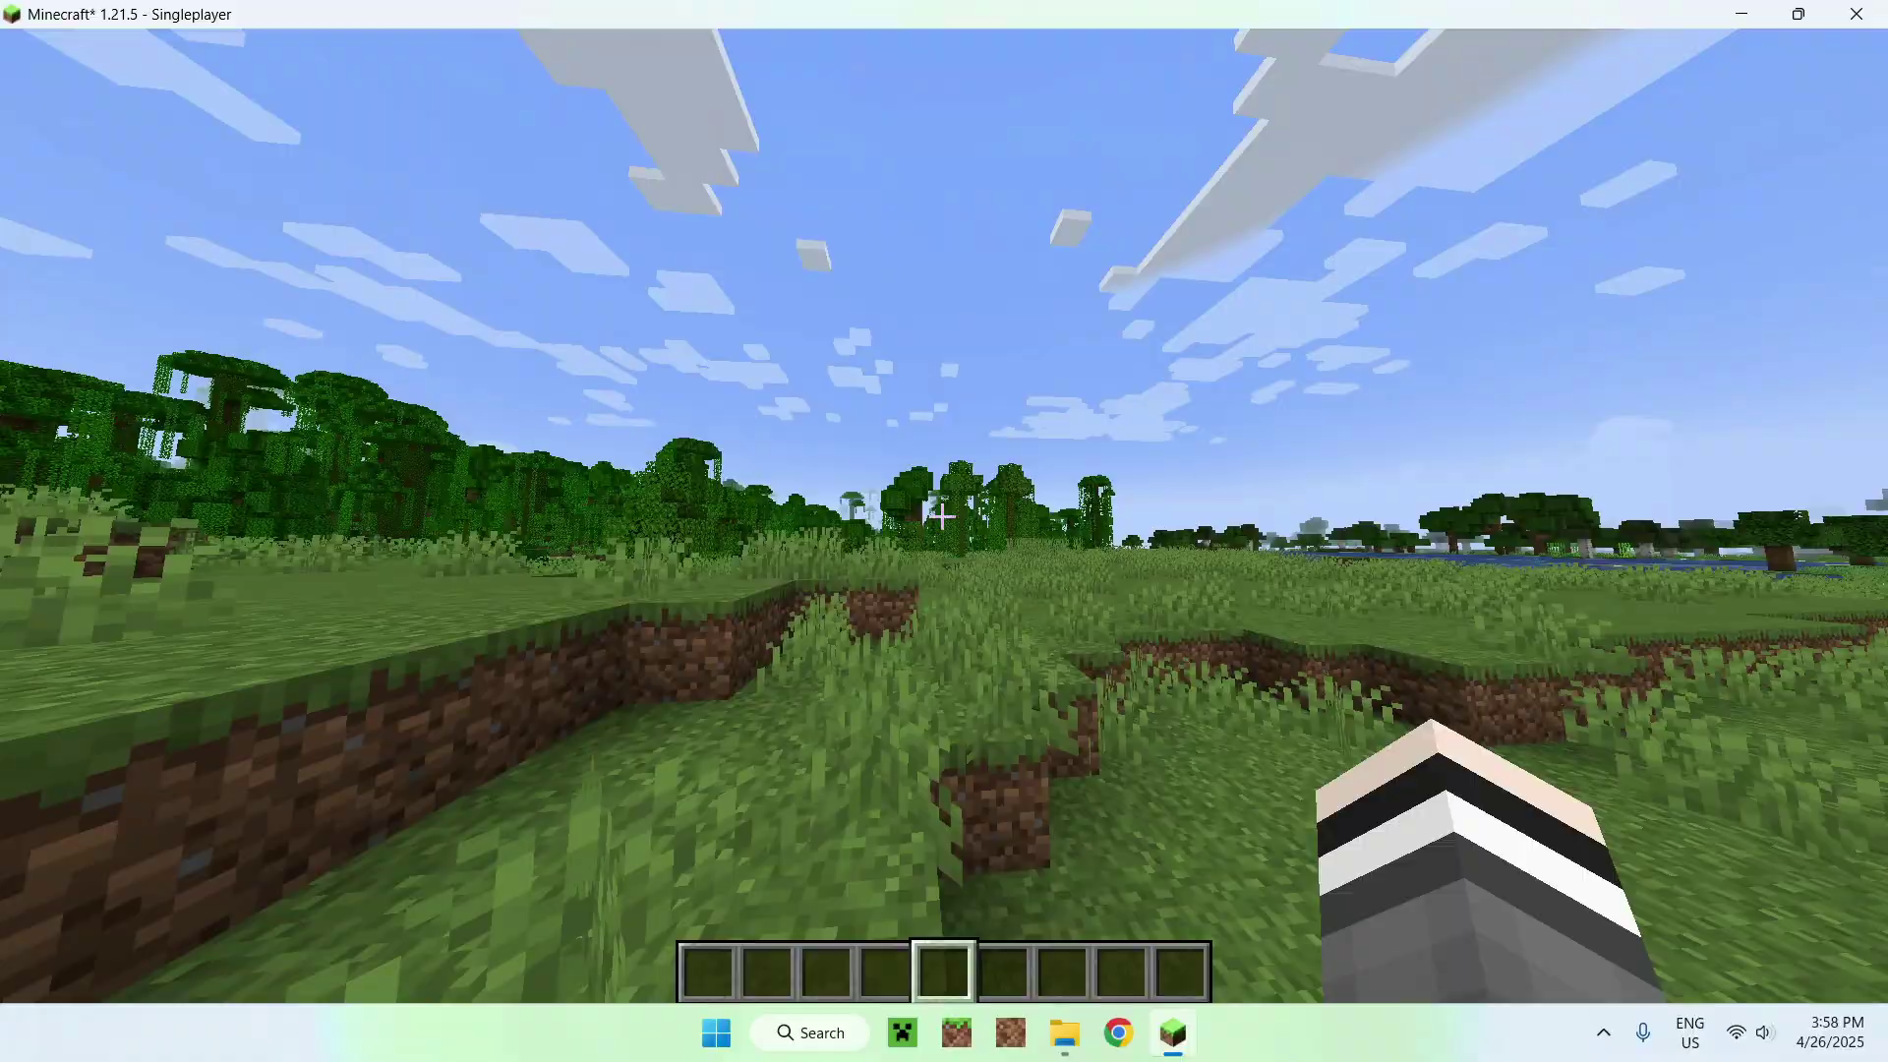
{"action": "scroll", "coordinate": [944, 531], "scroll_direction": "down", "scroll_amount": 4}
{"action": "scroll", "coordinate": [944, 531], "scroll_direction": "up", "scroll_amount": 3}
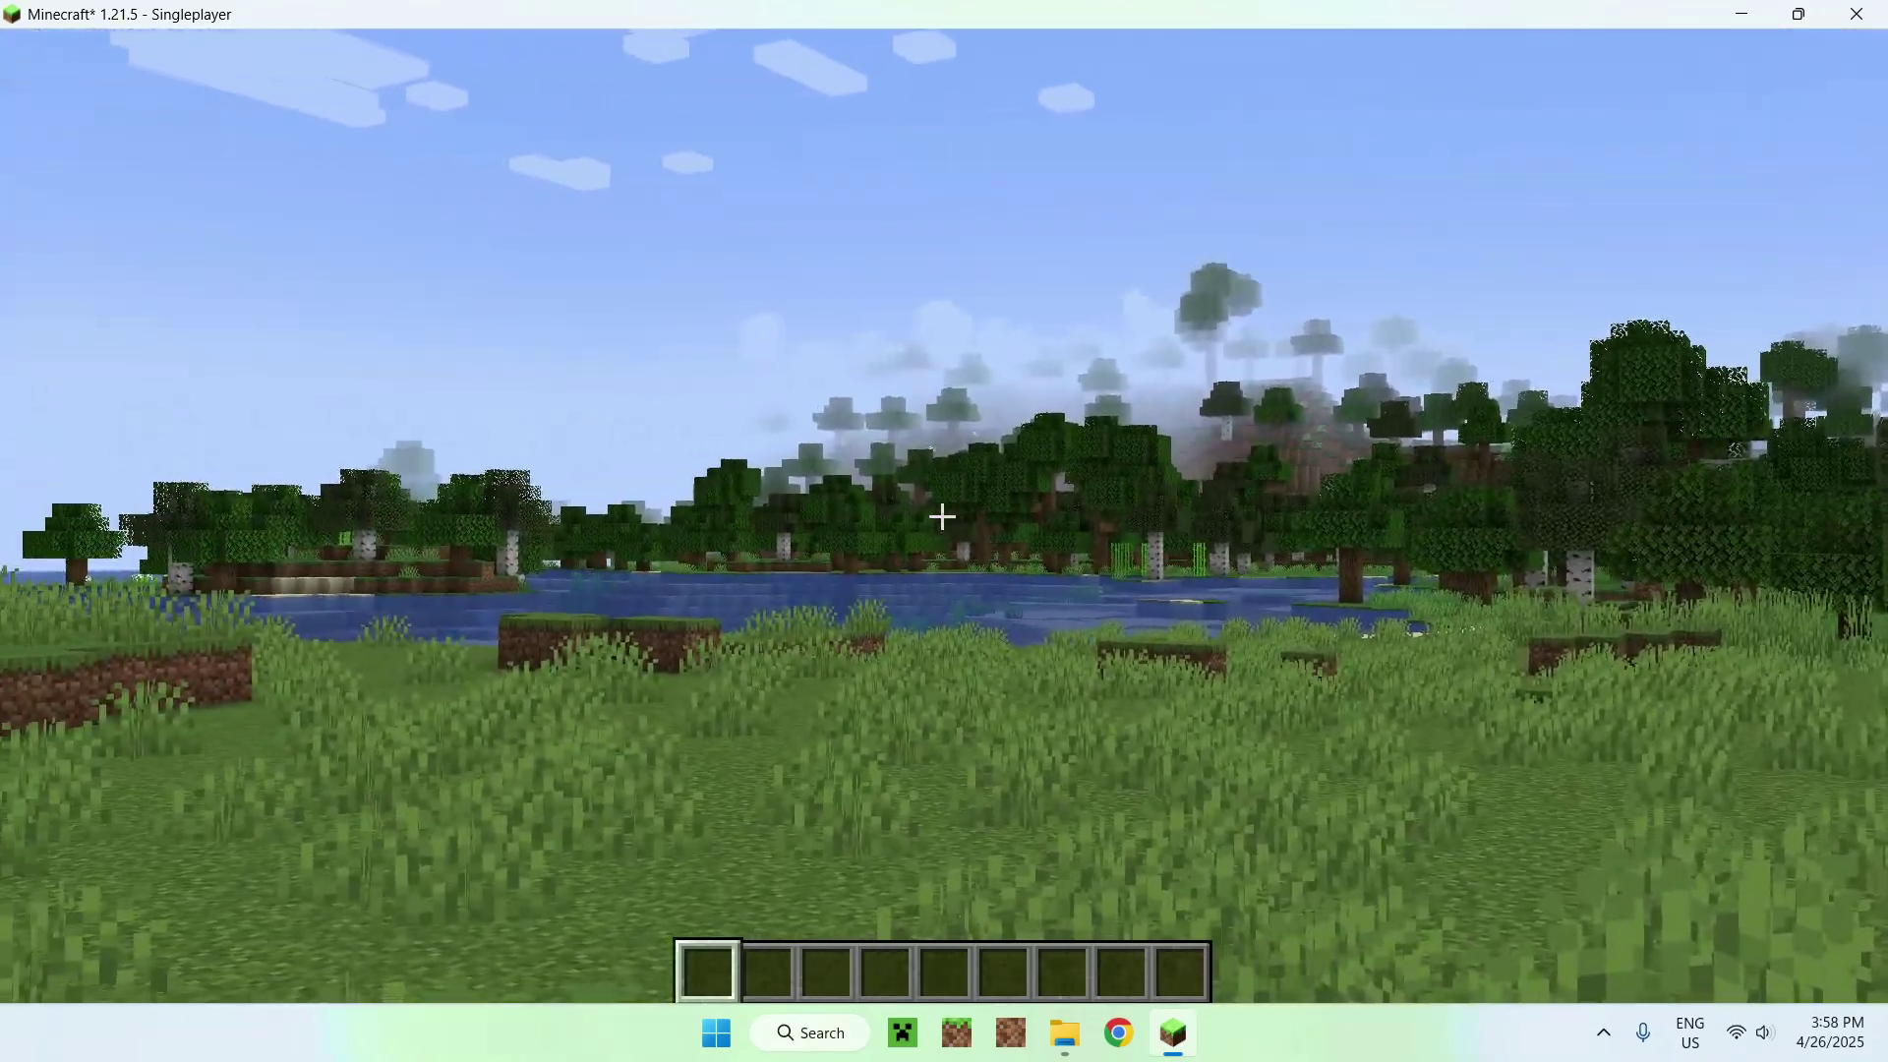
Step: Zoom in on the trees across the lake and a sheep by a tree, walking closer
{"action": "mouse_move", "coordinate": [942, 516]}
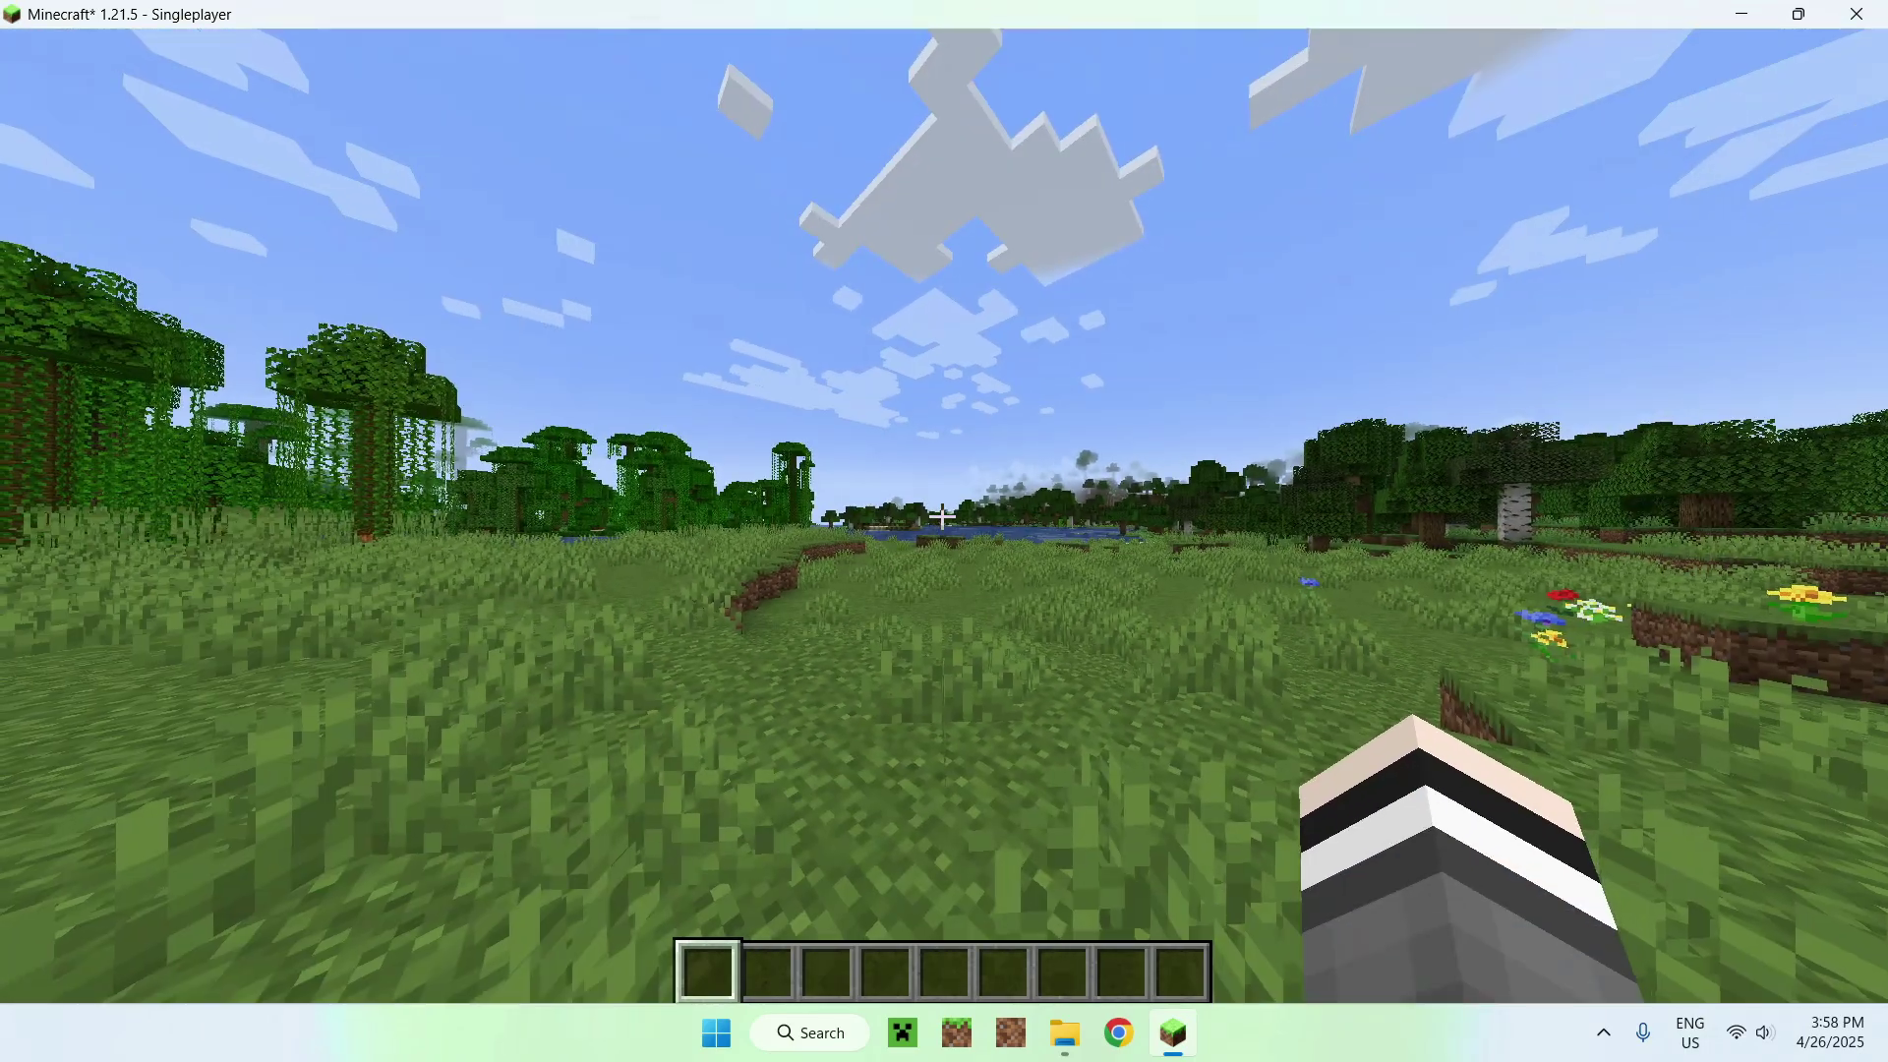
{"action": "key", "text": "w"}
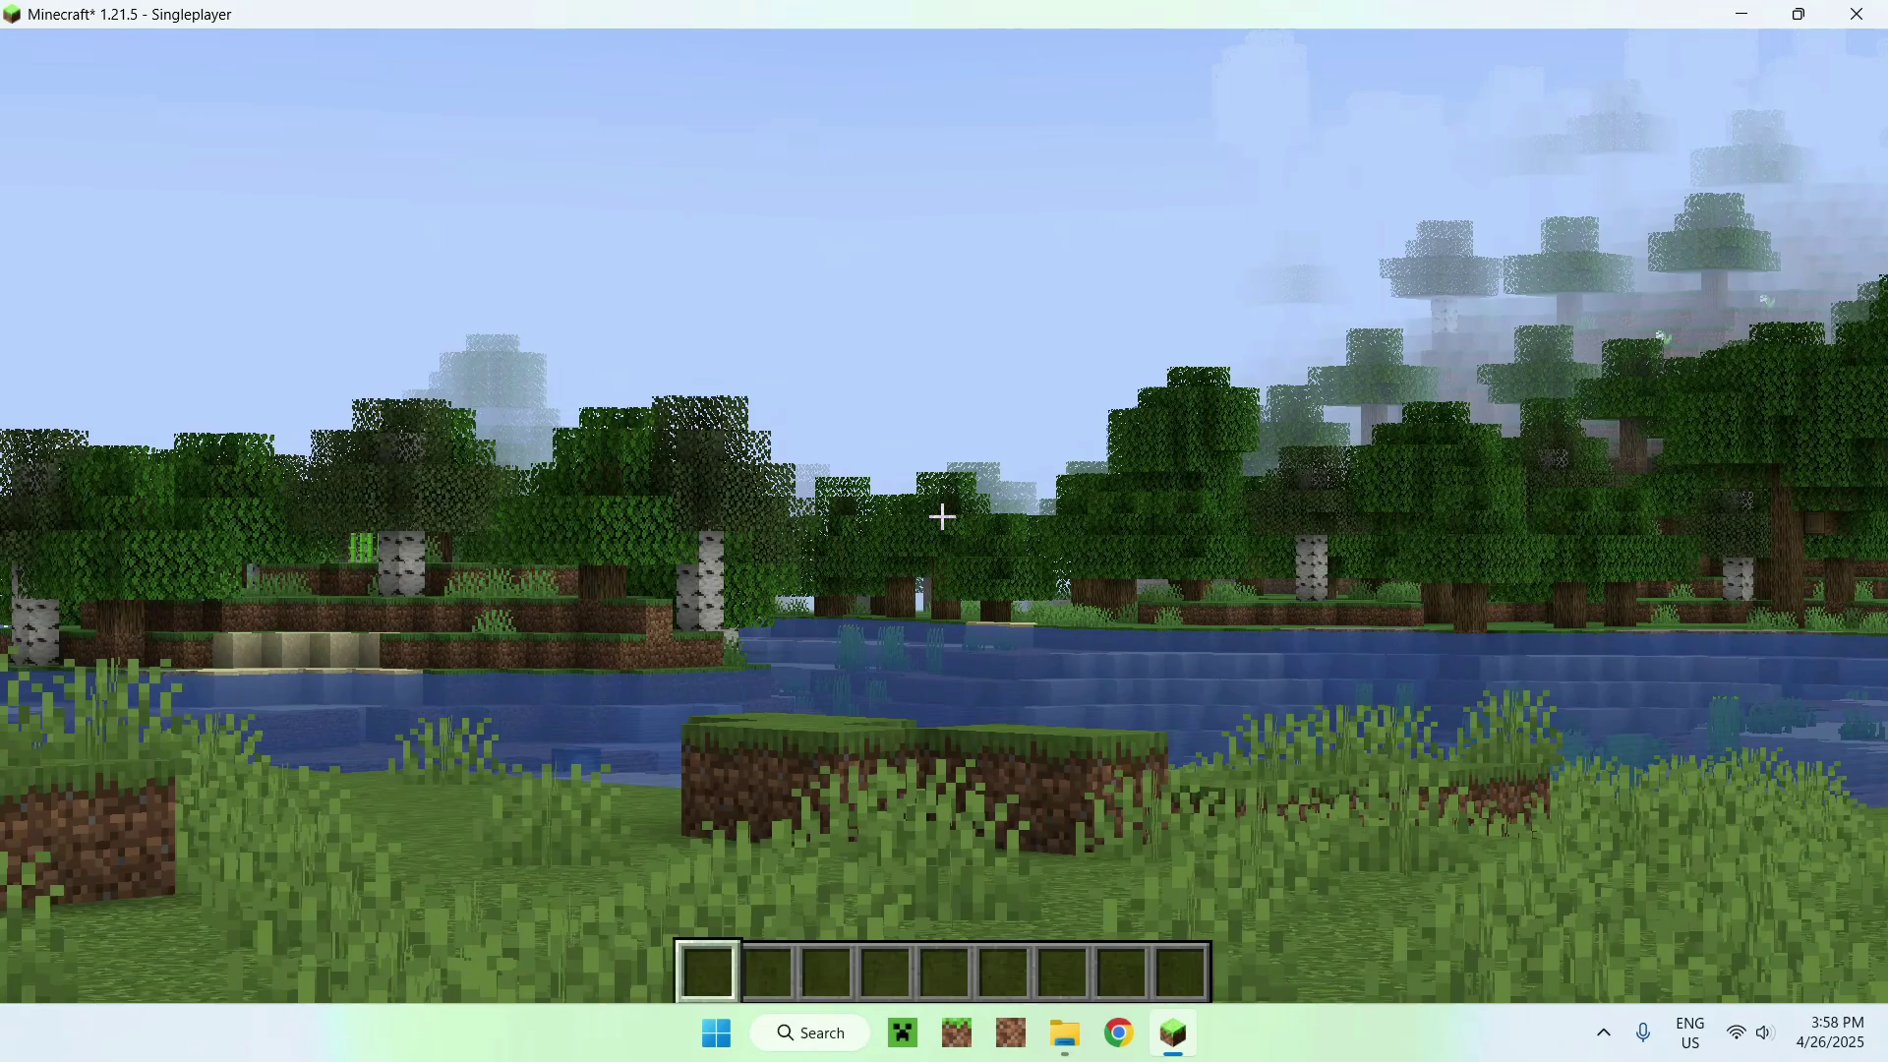
{"action": "key", "text": "w"}
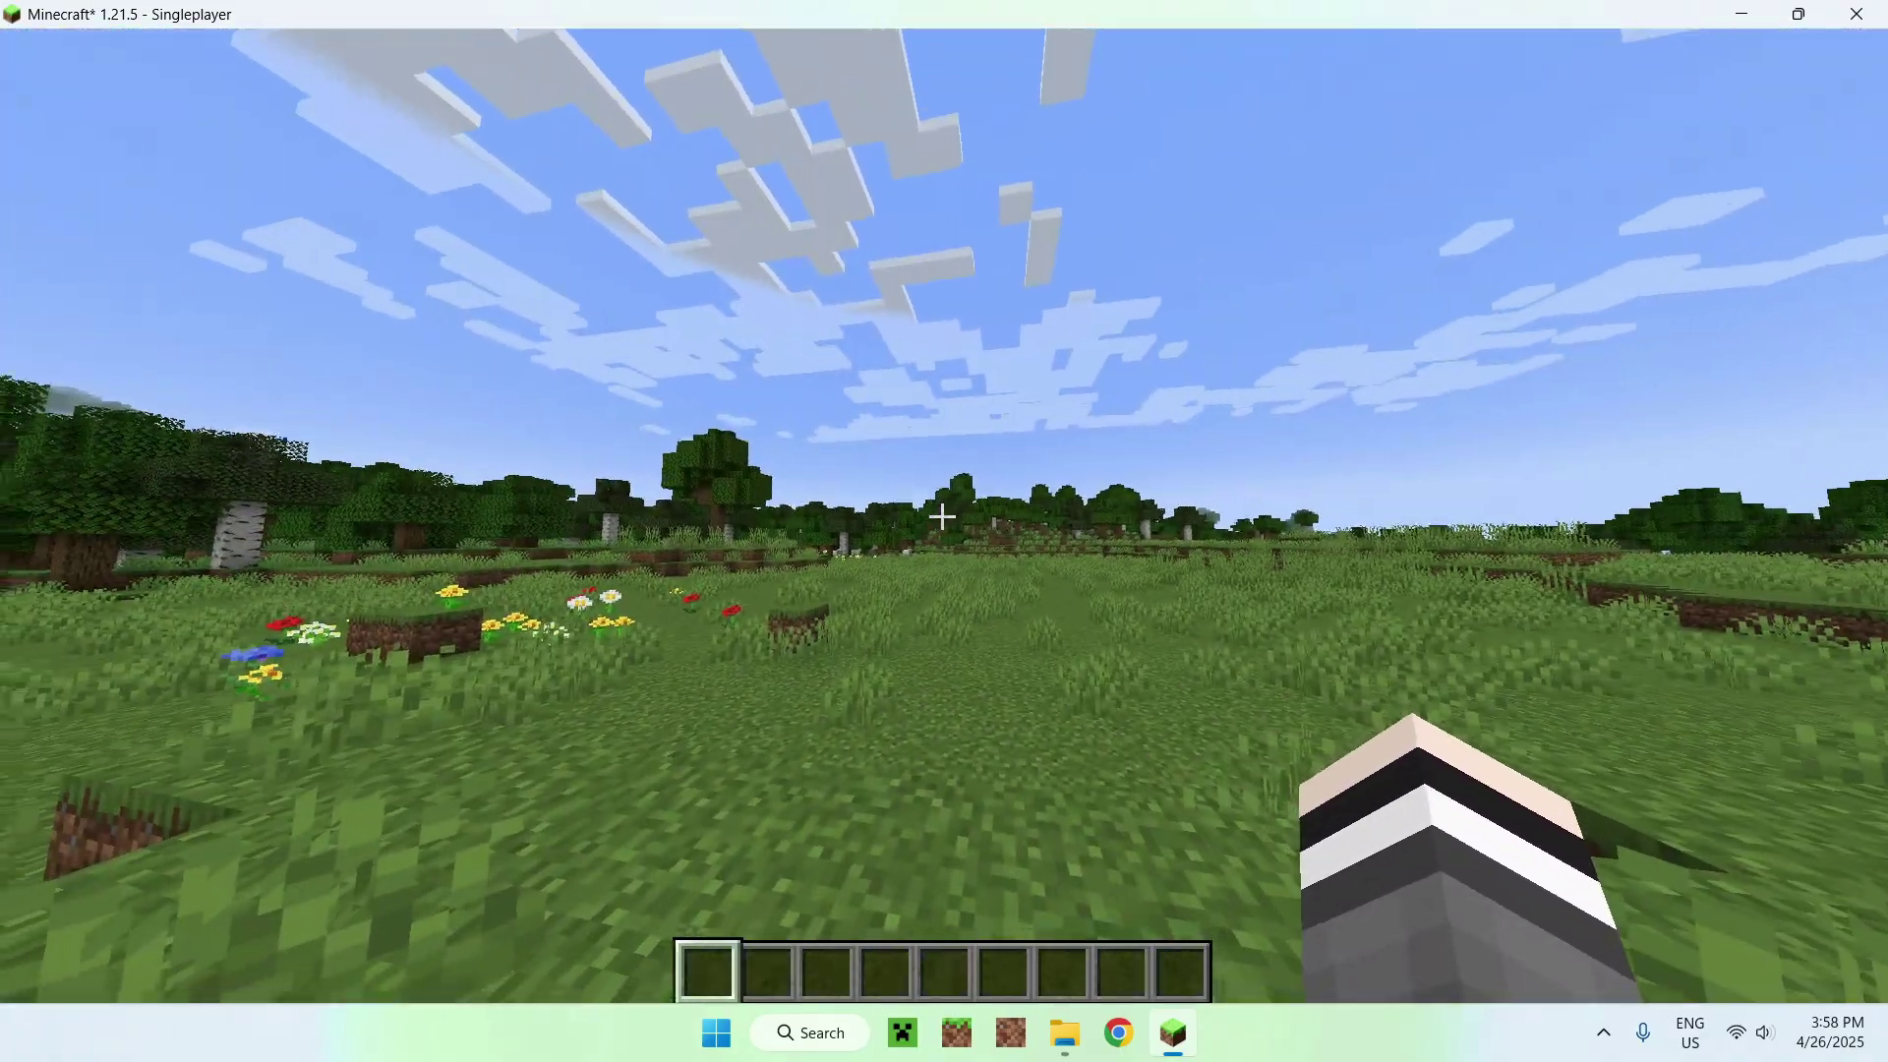
{"action": "key", "text": "w"}
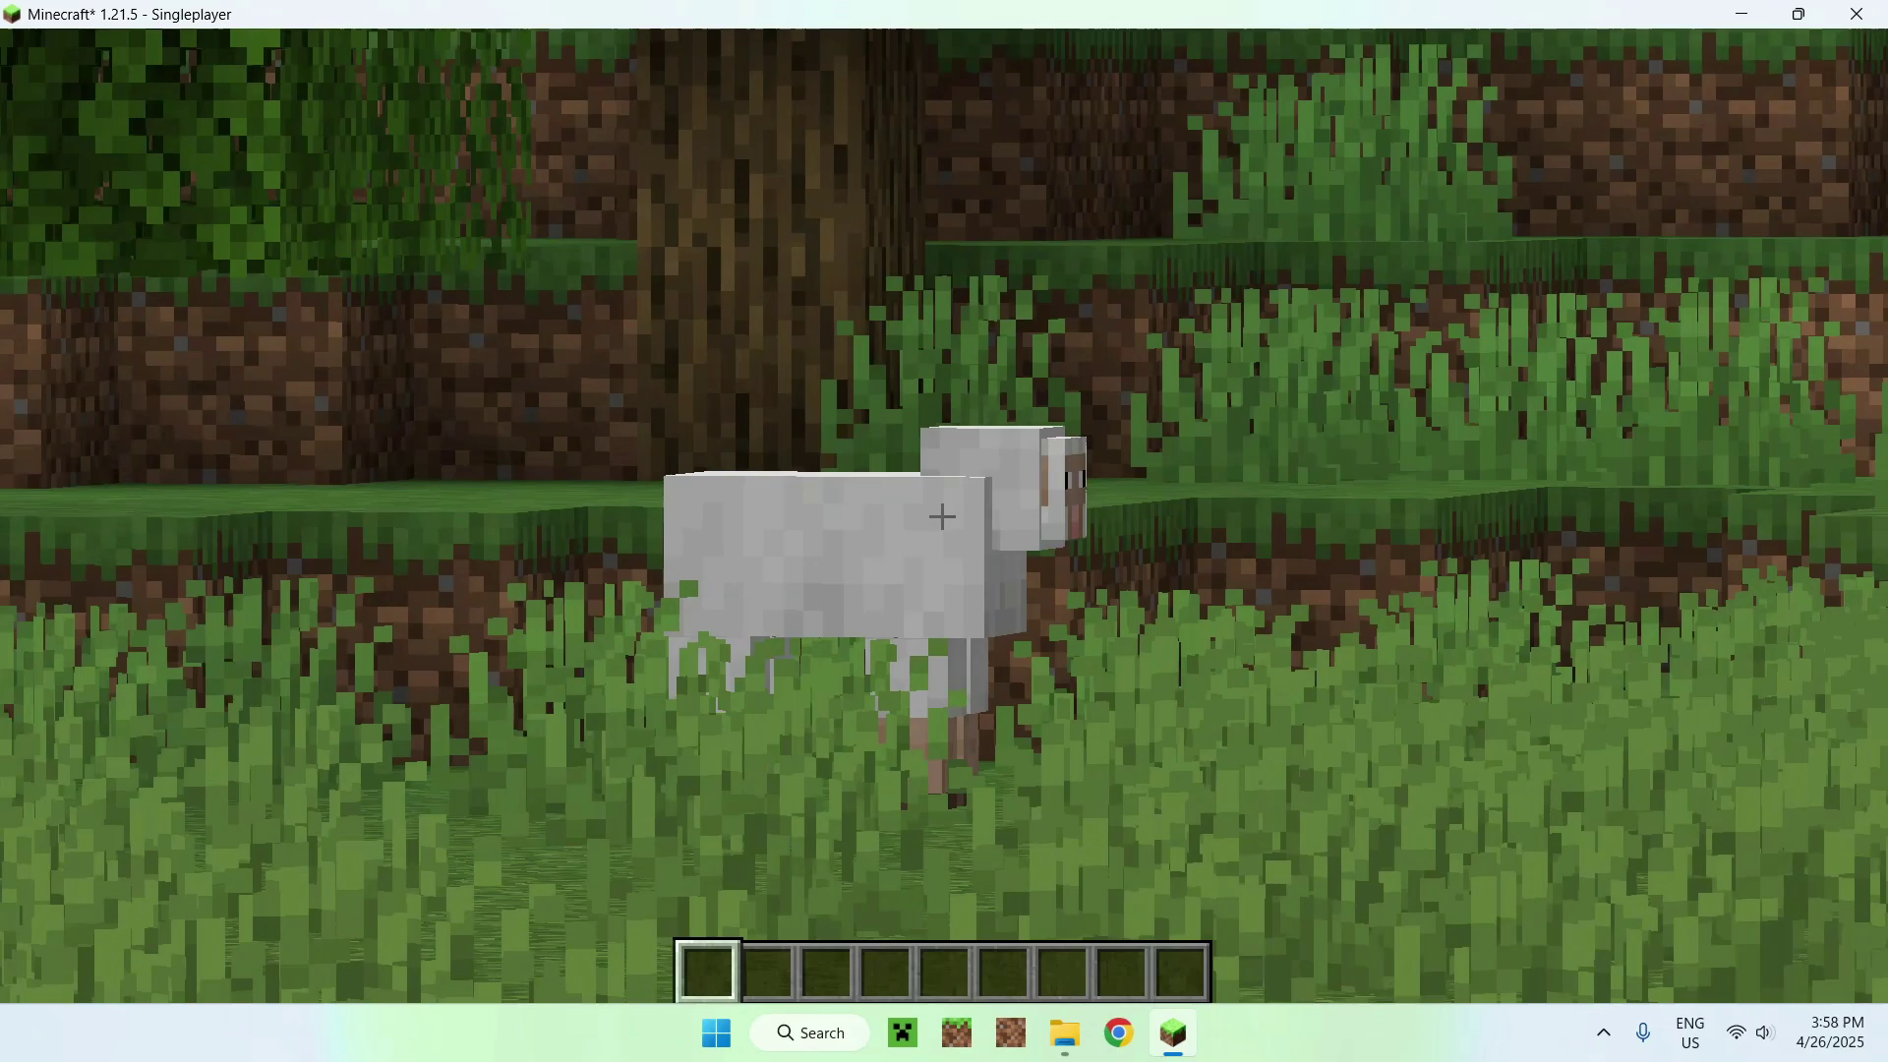
{"action": "key", "text": "w"}
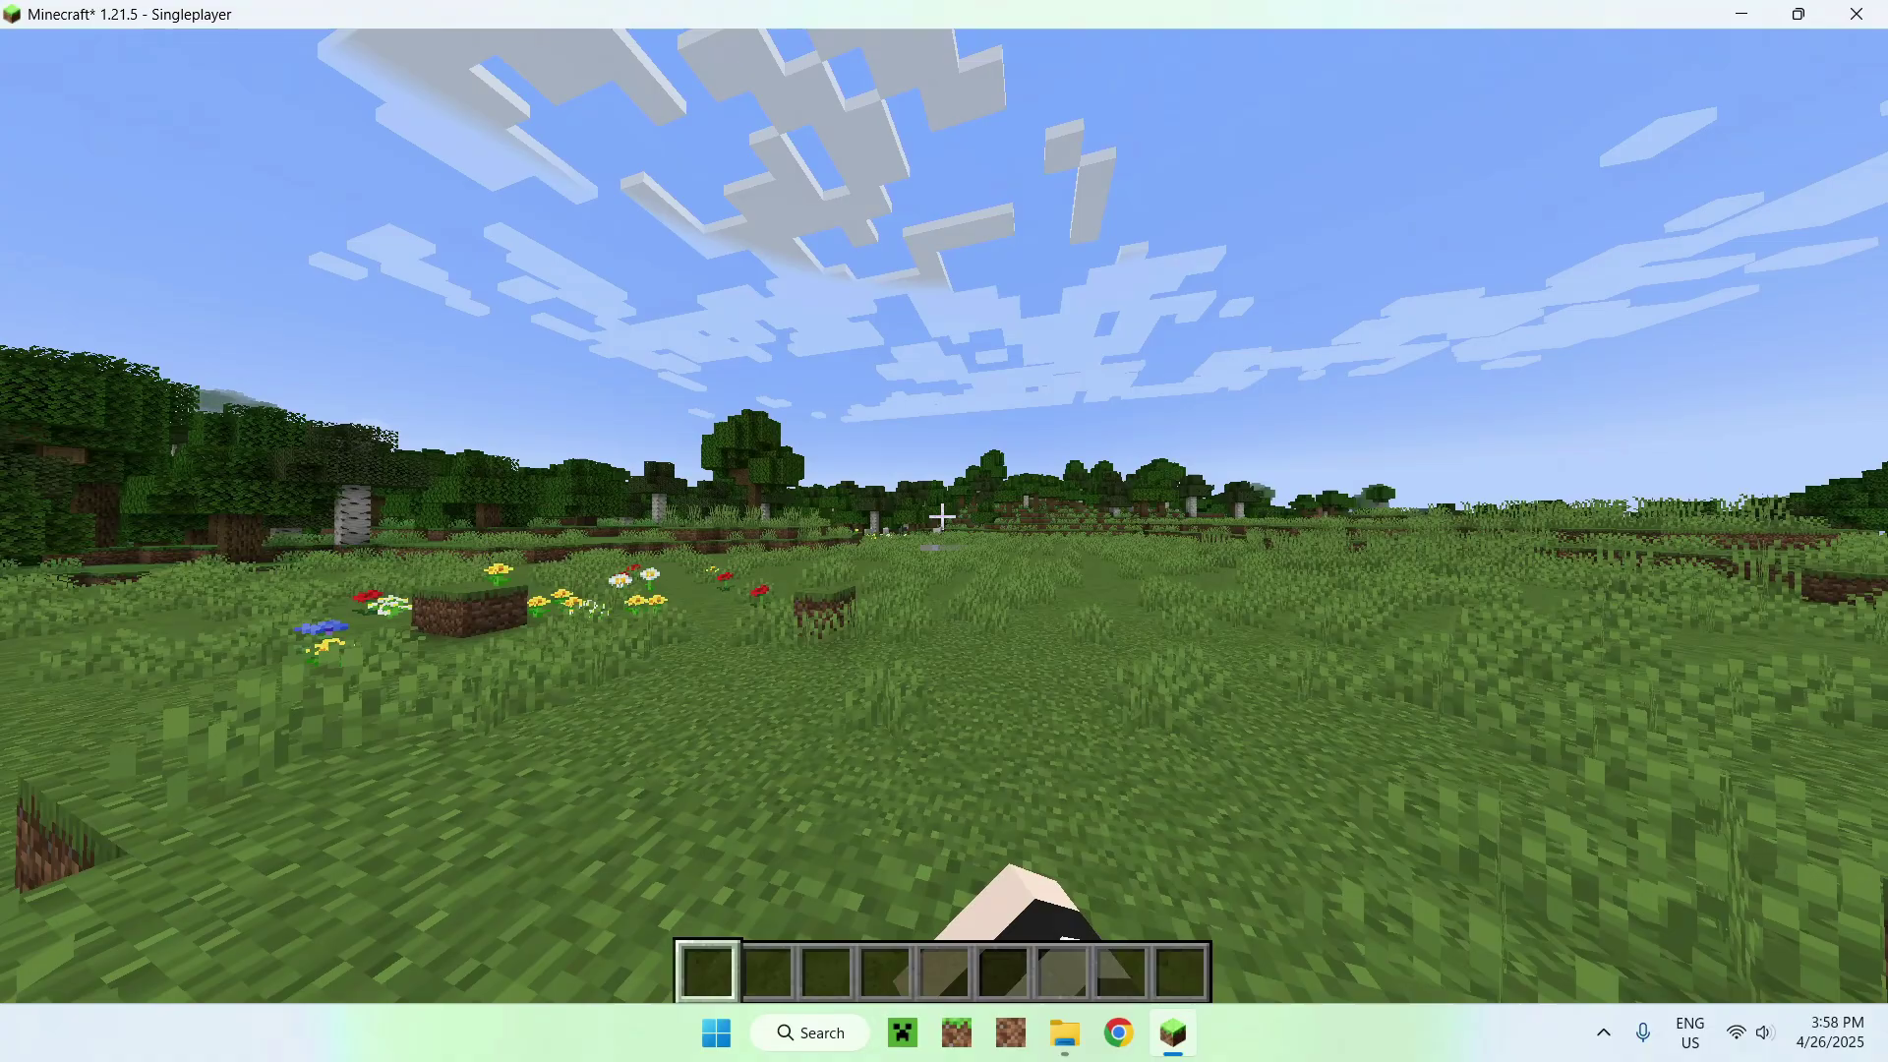
{"action": "key", "text": "w"}
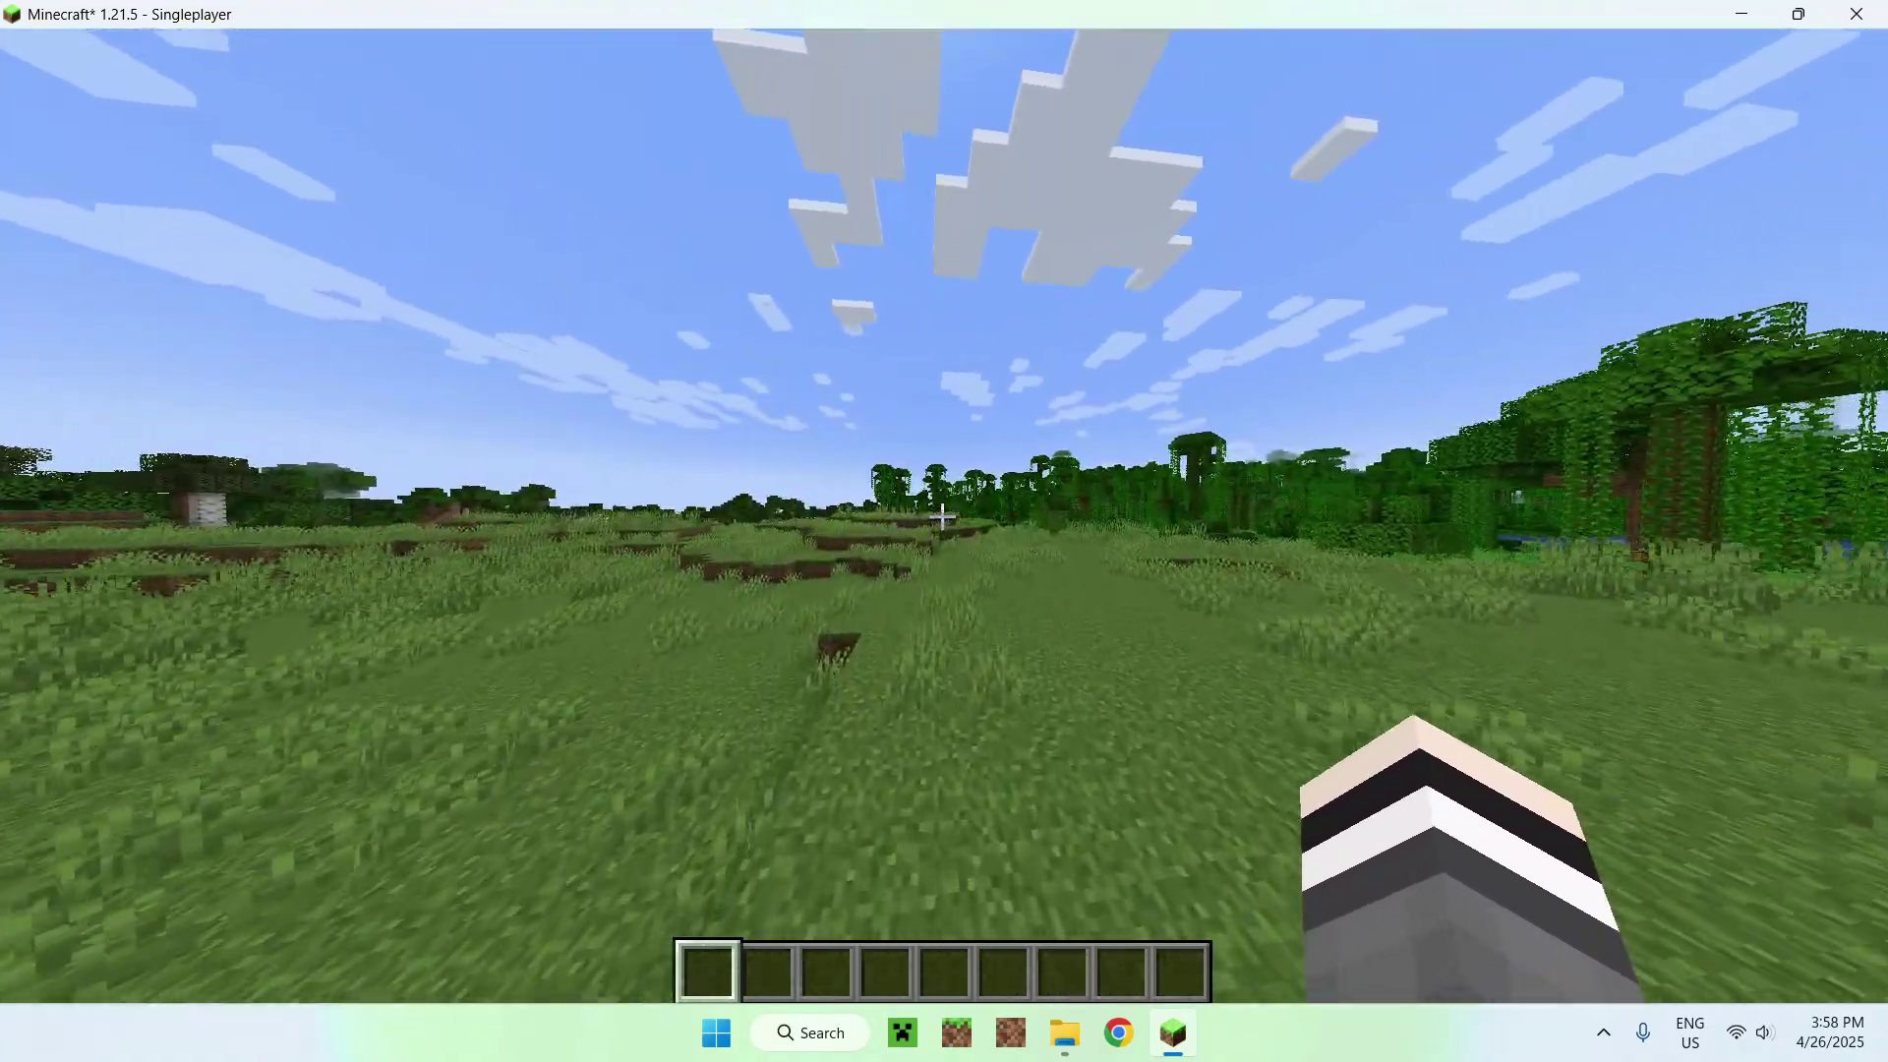
Step: Switch to front-facing third person and walk the player toward the camera, turning toward the jungle and birch trees
{"action": "key", "text": "F5"}
{"action": "key", "text": "F5"}
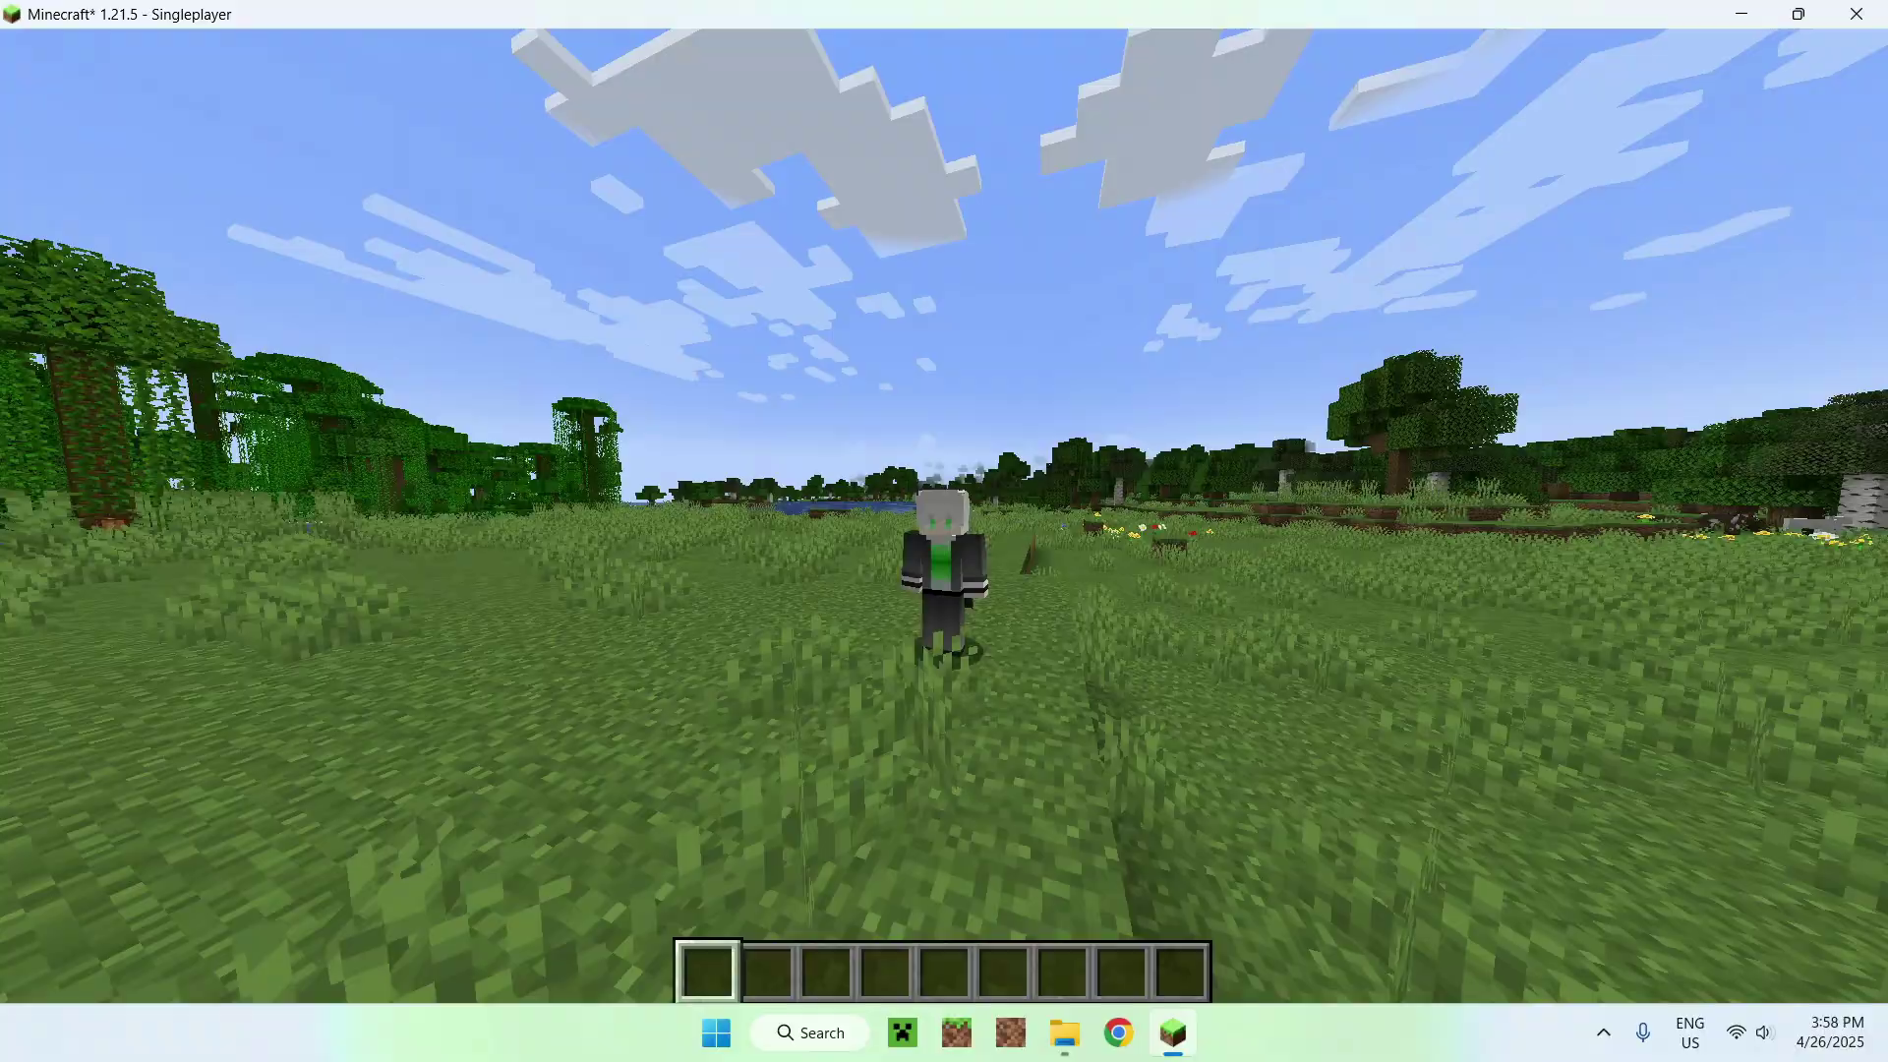
{"action": "key", "text": "w"}
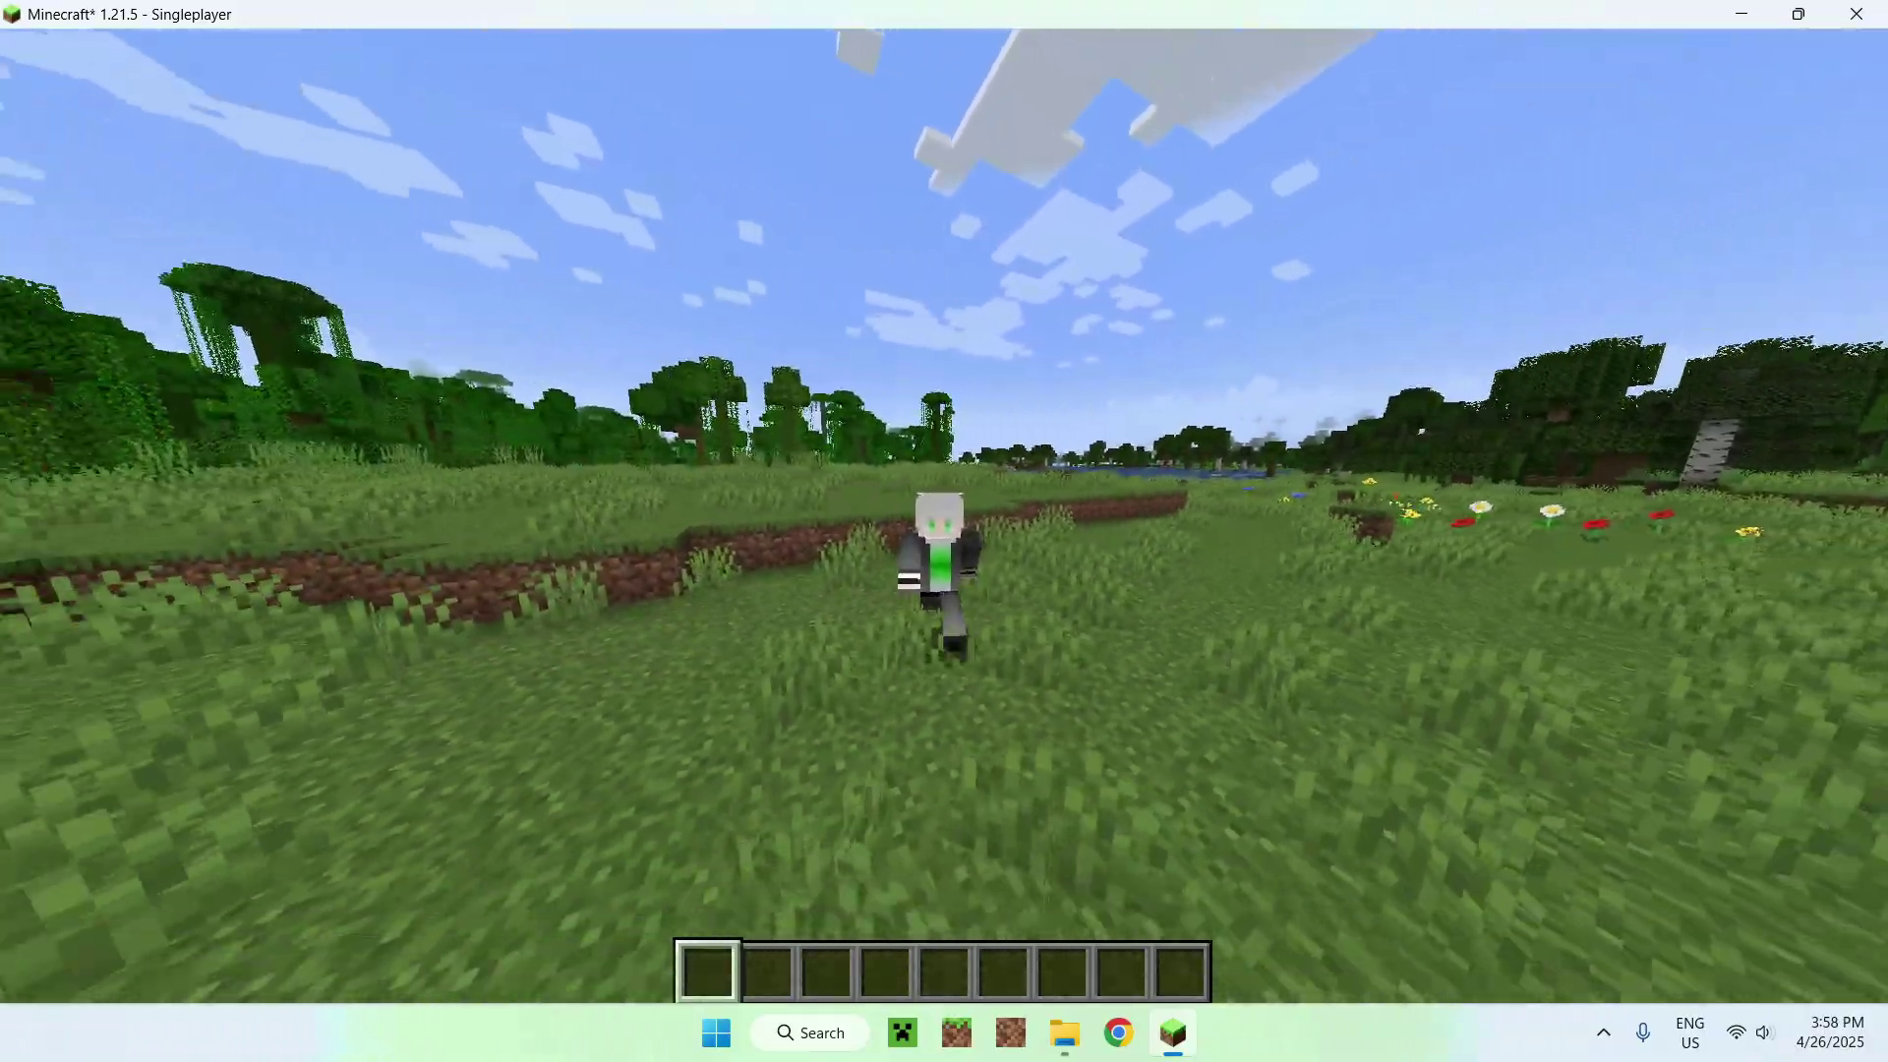
{"action": "key", "text": "w"}
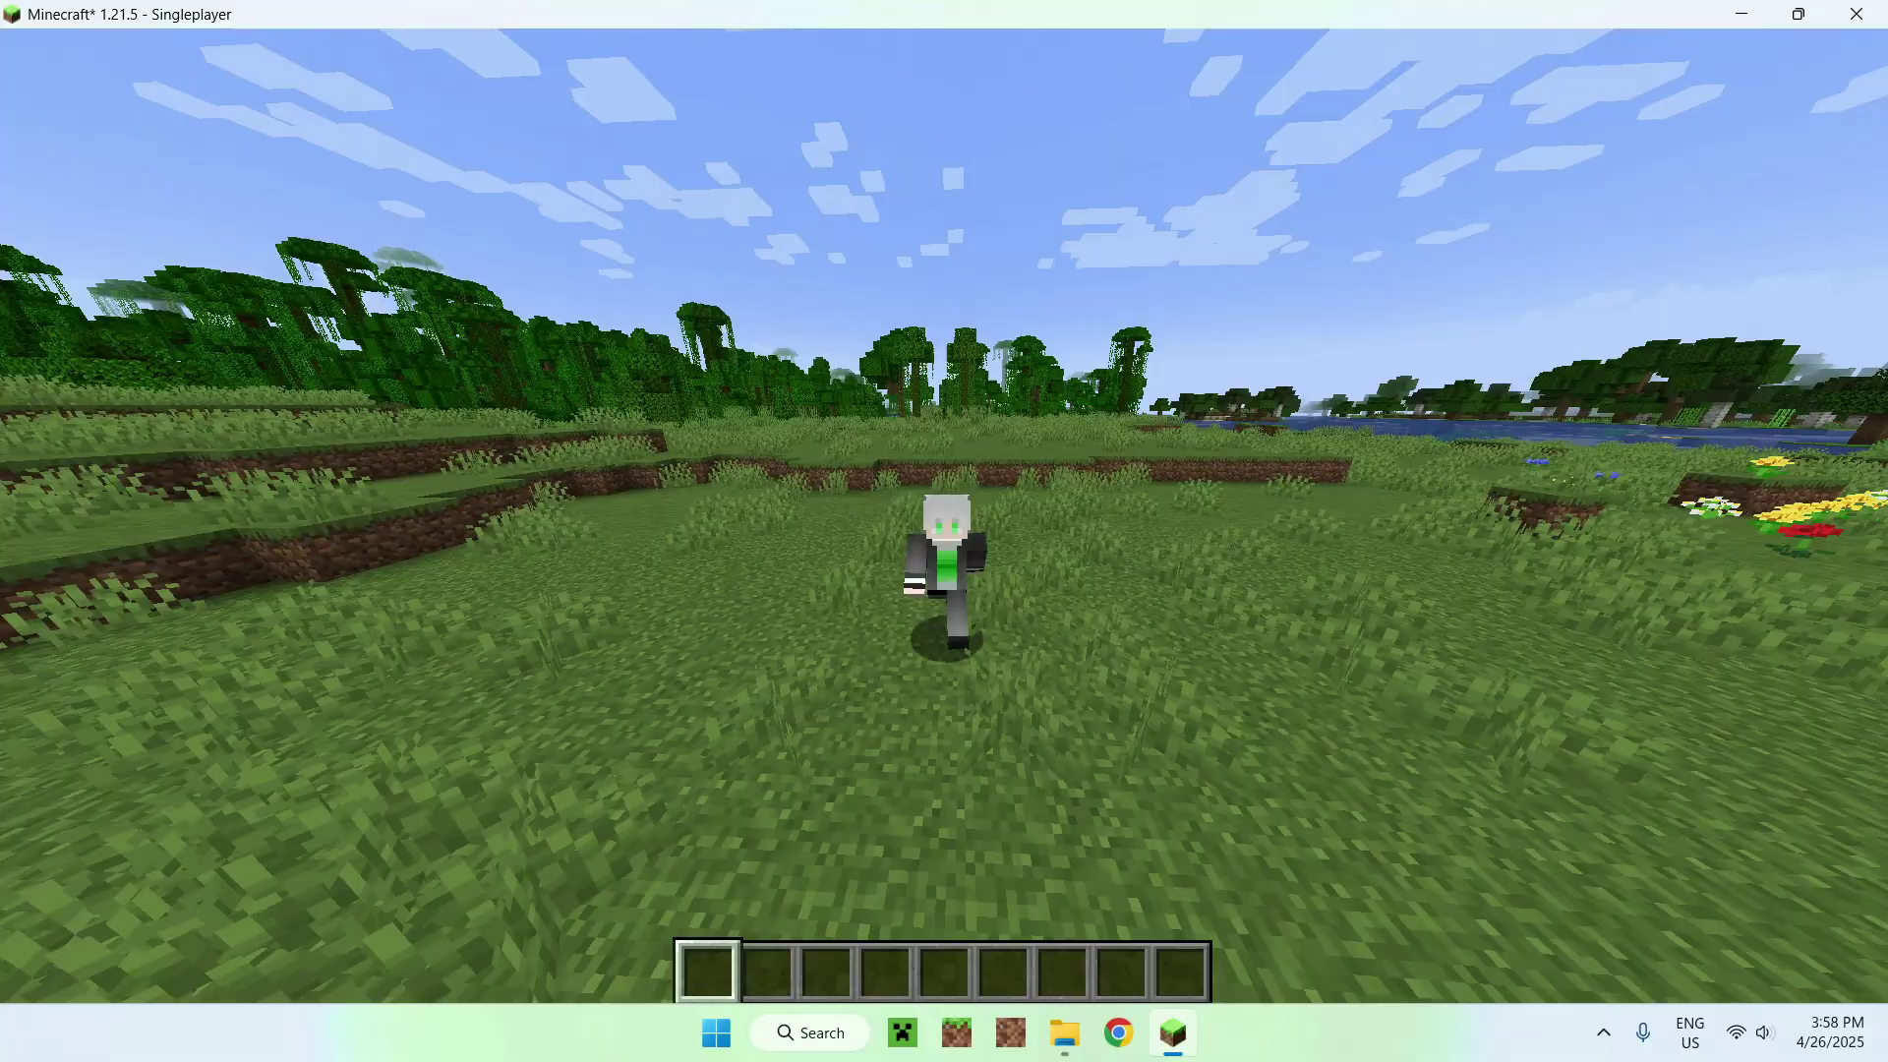
{"action": "key", "text": "w"}
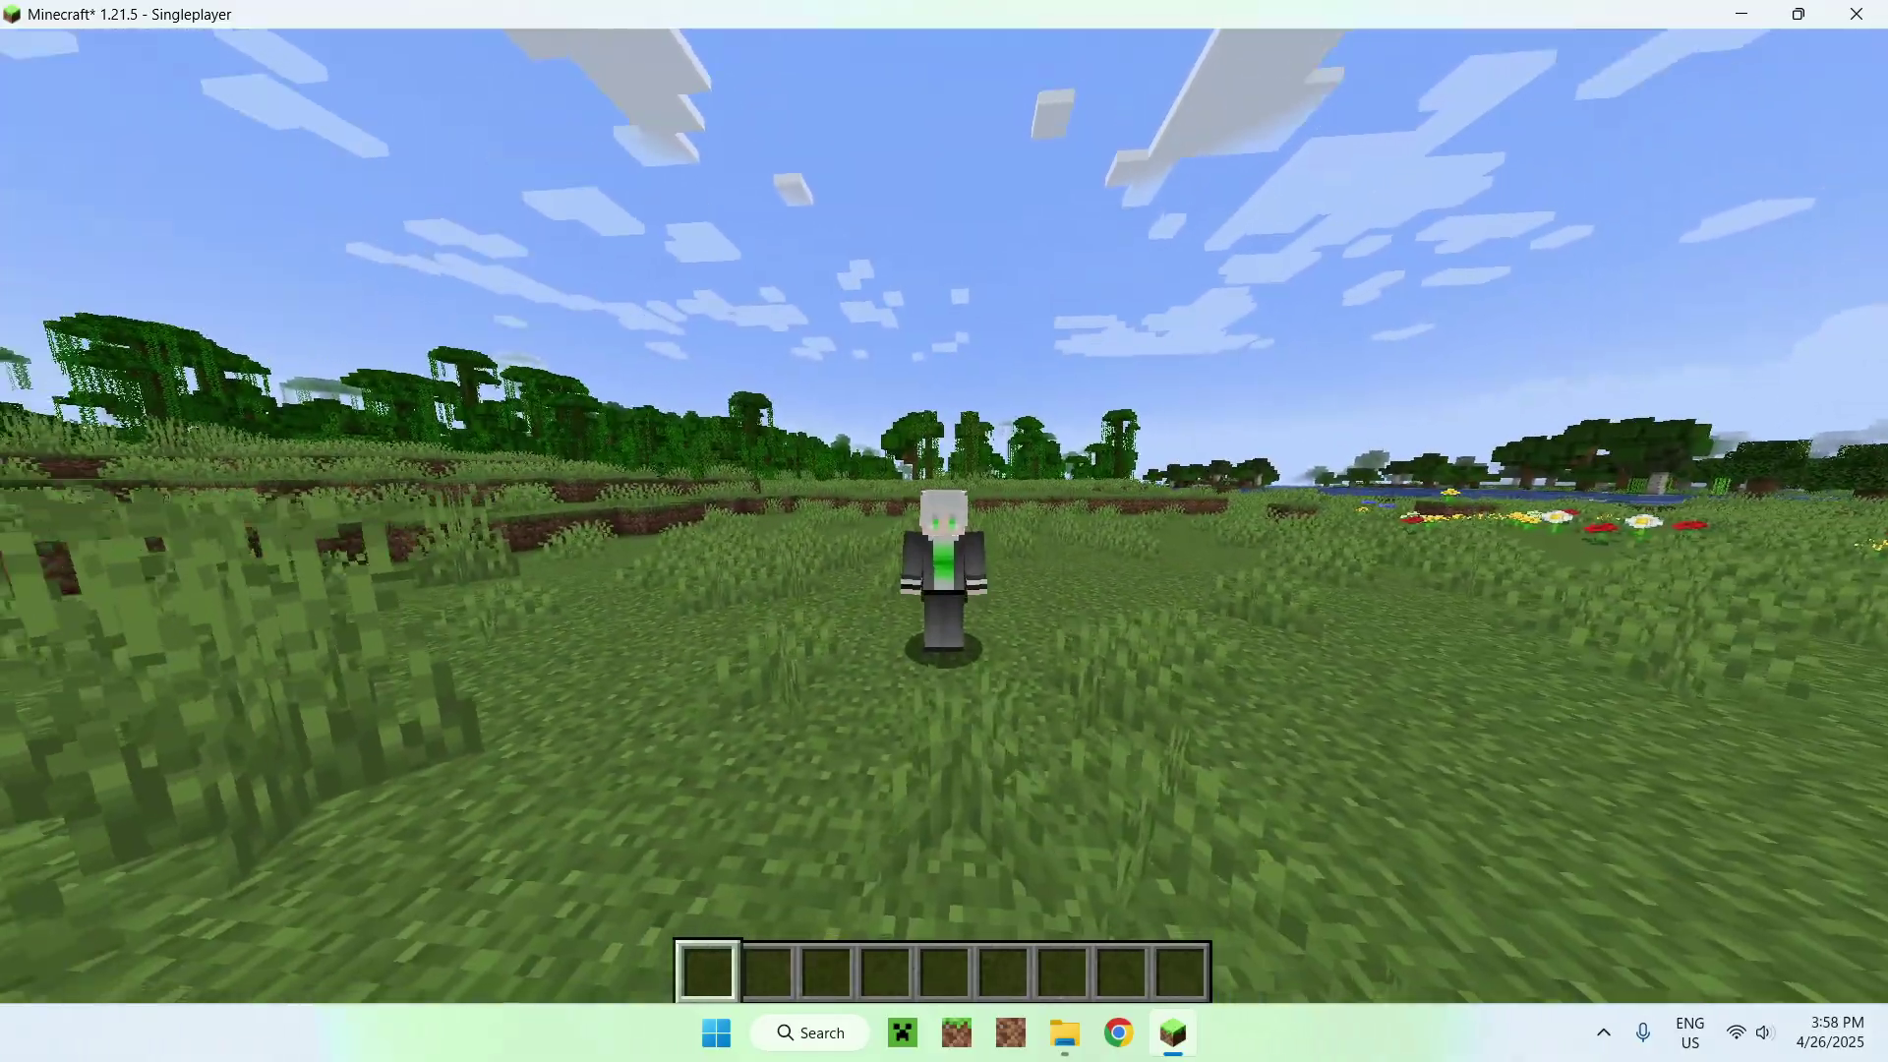
{"action": "key", "text": "w"}
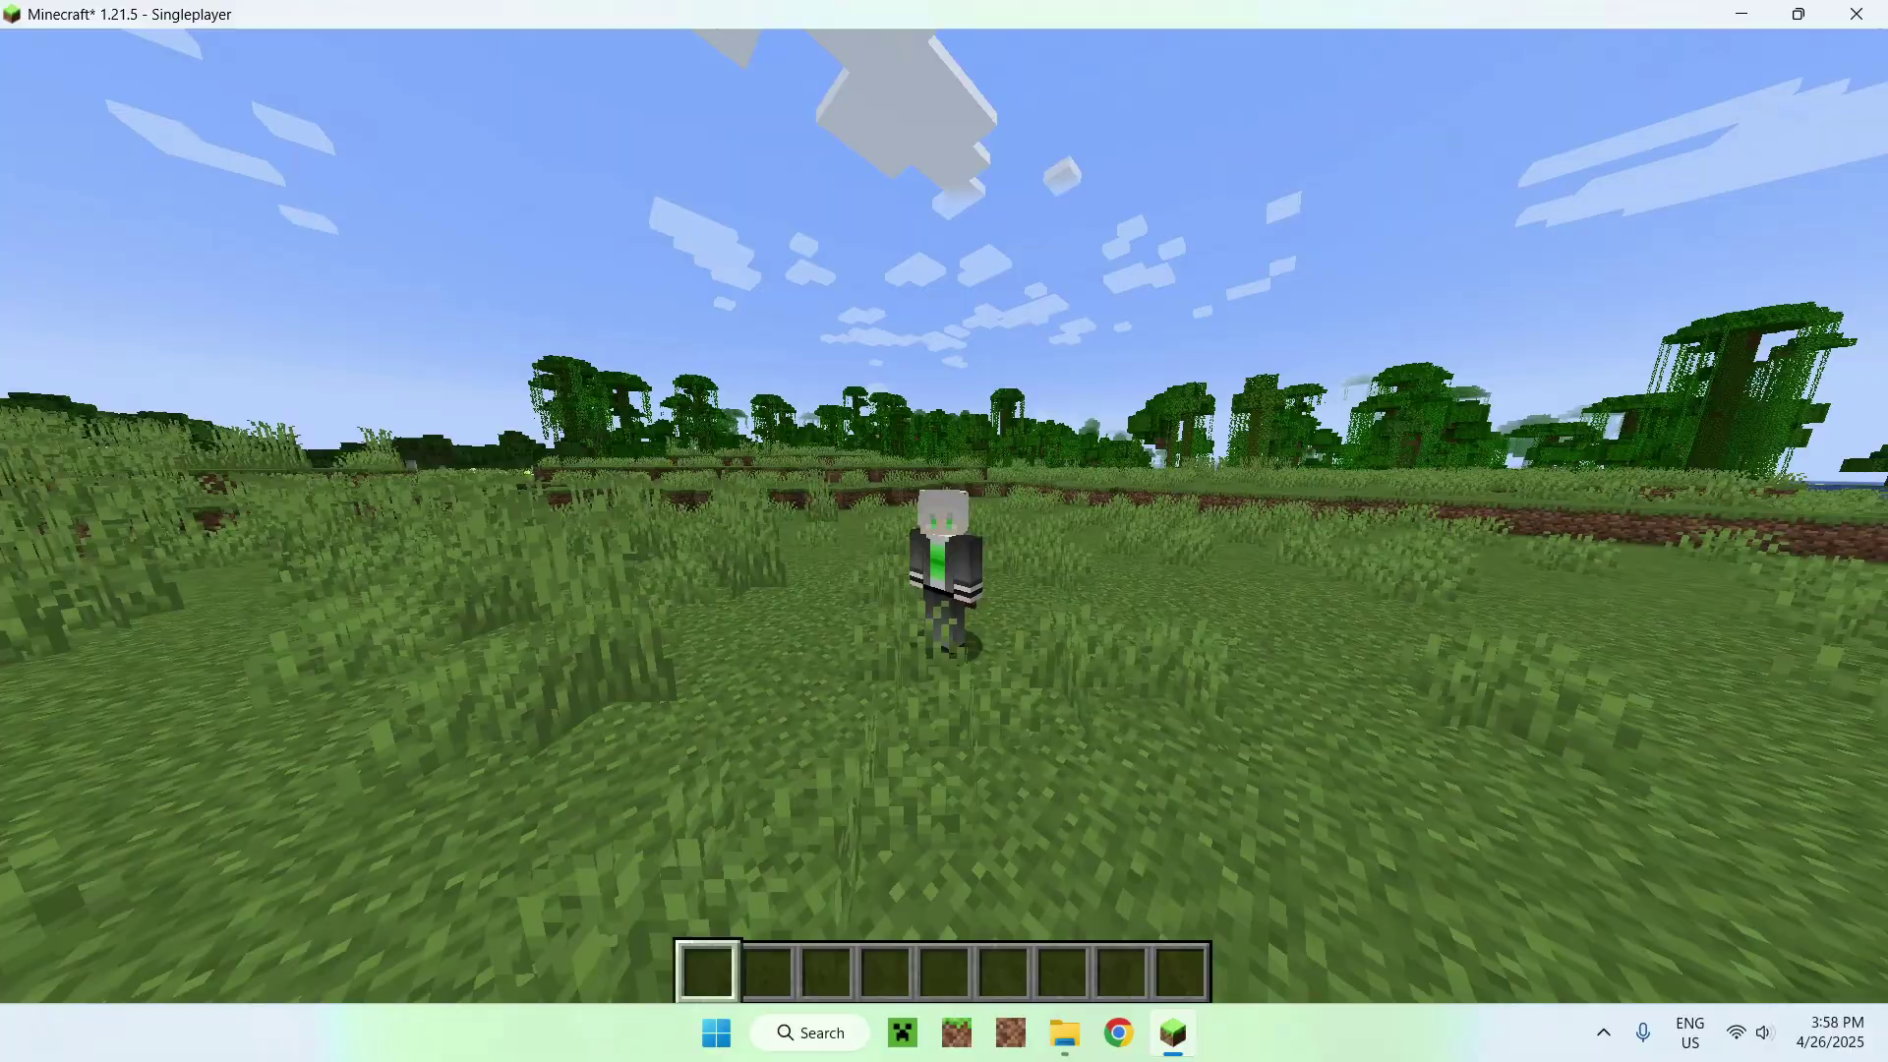
{"action": "key", "text": "w"}
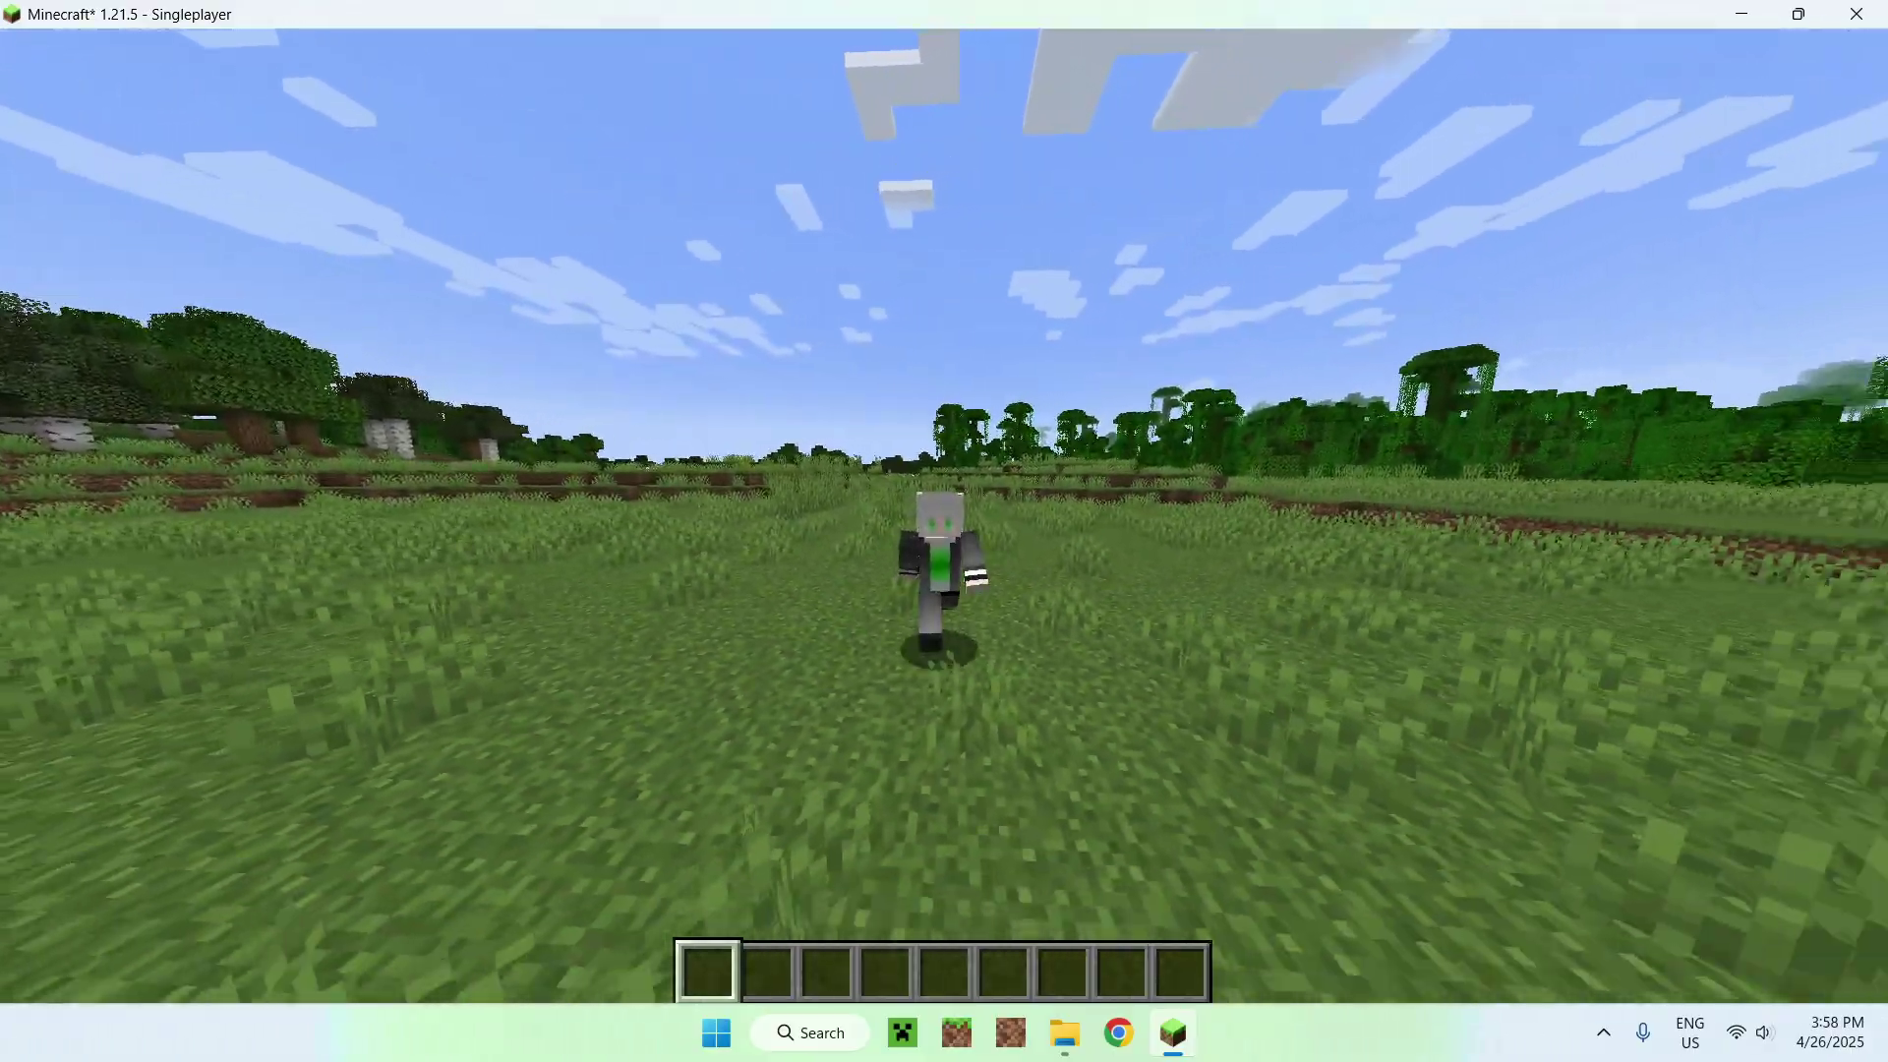
{"action": "key", "text": "w"}
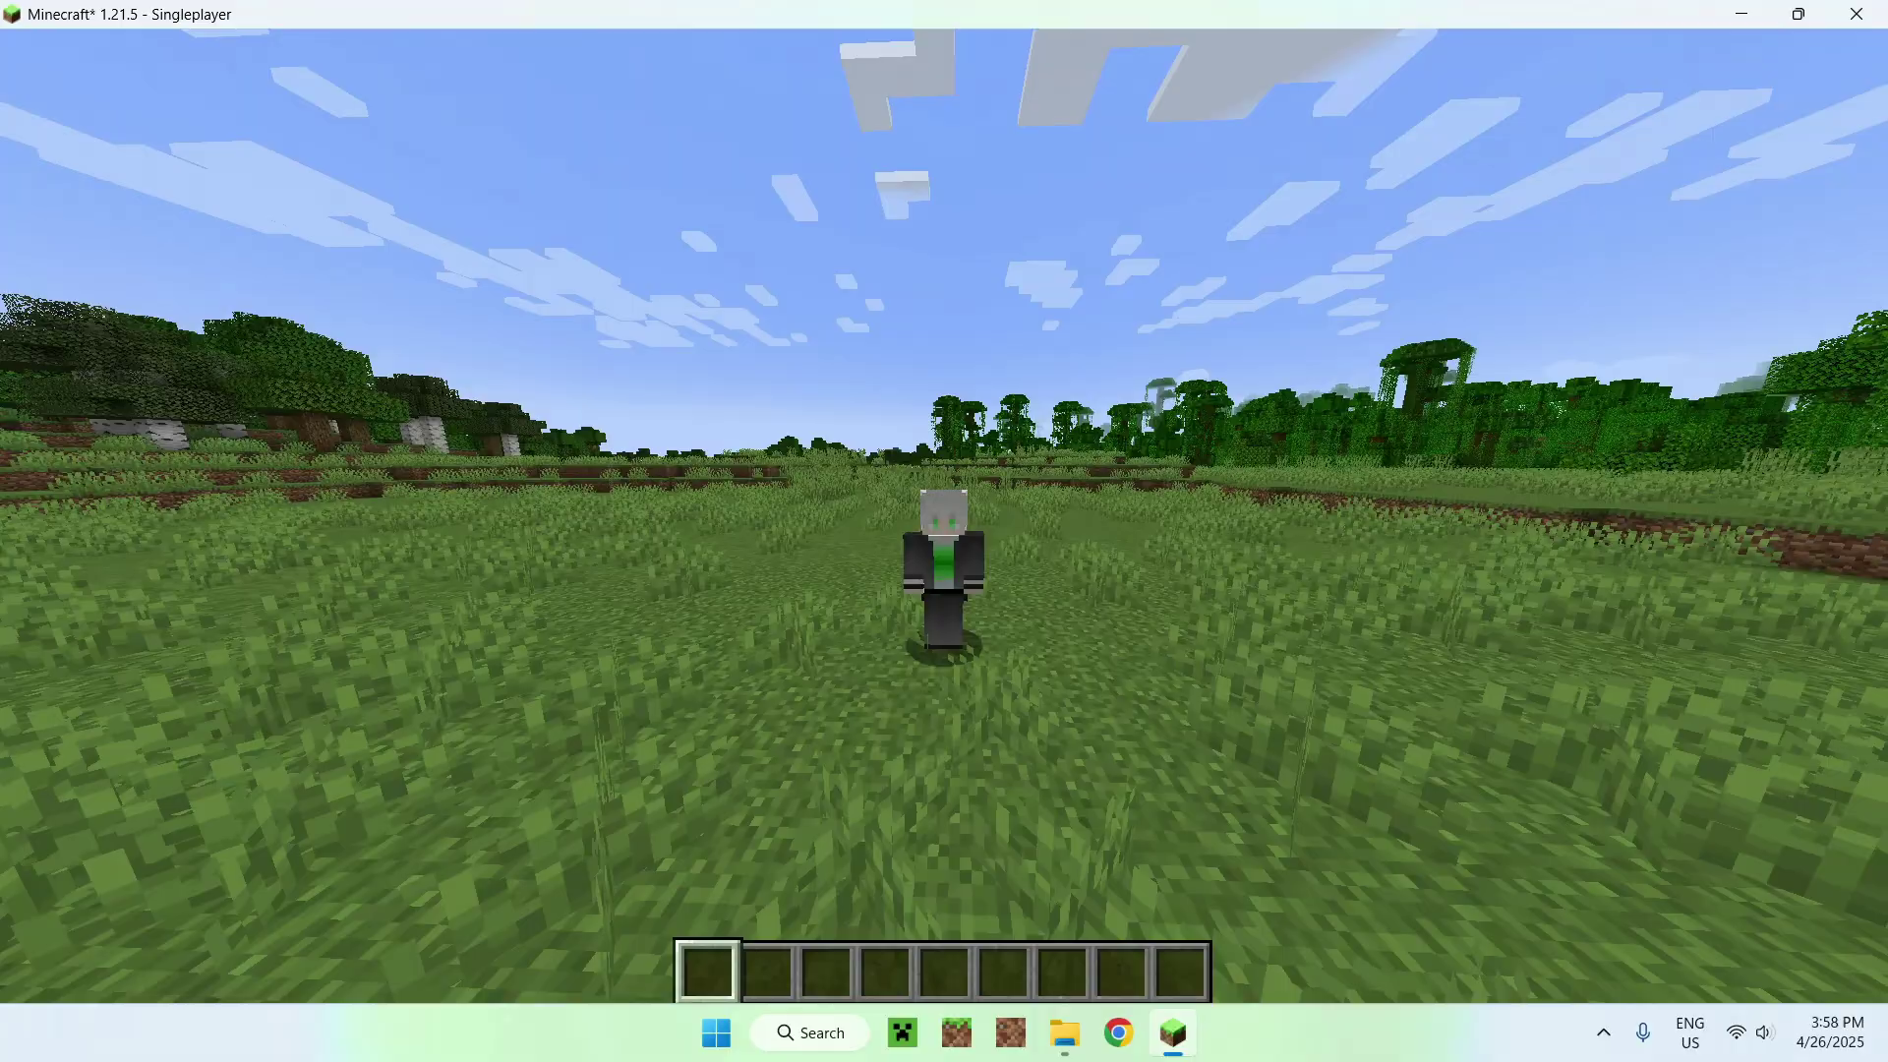